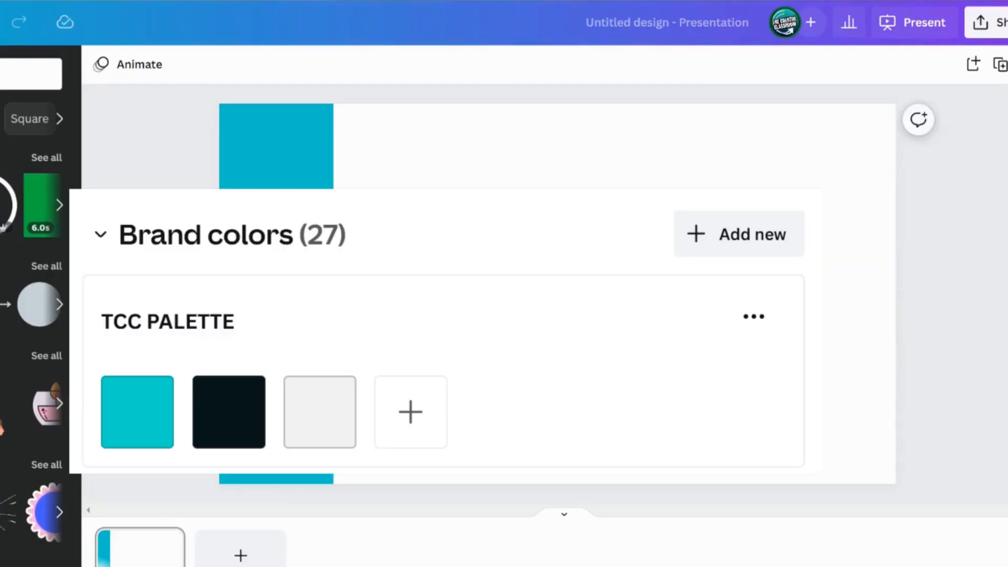
Duplicate the tall teal rectangle four times so five identical columns sit side by side across the slide
{"action": "left_click", "coordinate": [540, 286]}
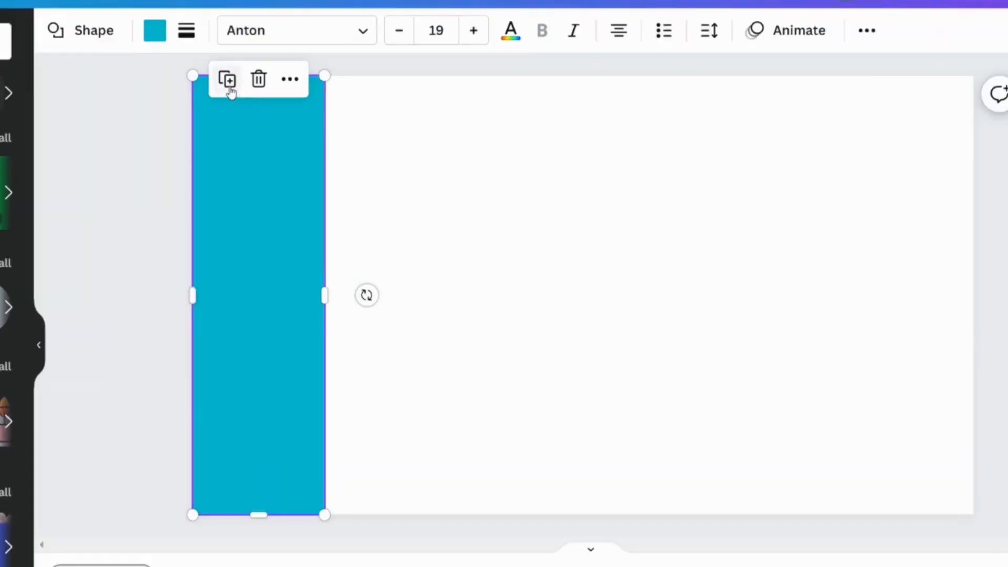
{"action": "left_click", "coordinate": [230, 87]}
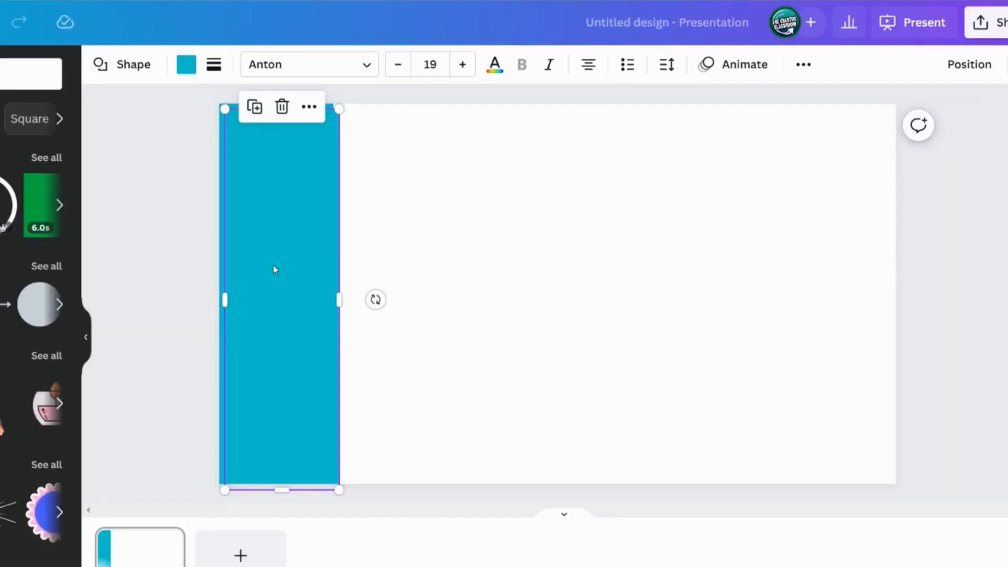
{"action": "left_click_drag", "start_coordinate": [273, 270], "coordinate": [383, 262]}
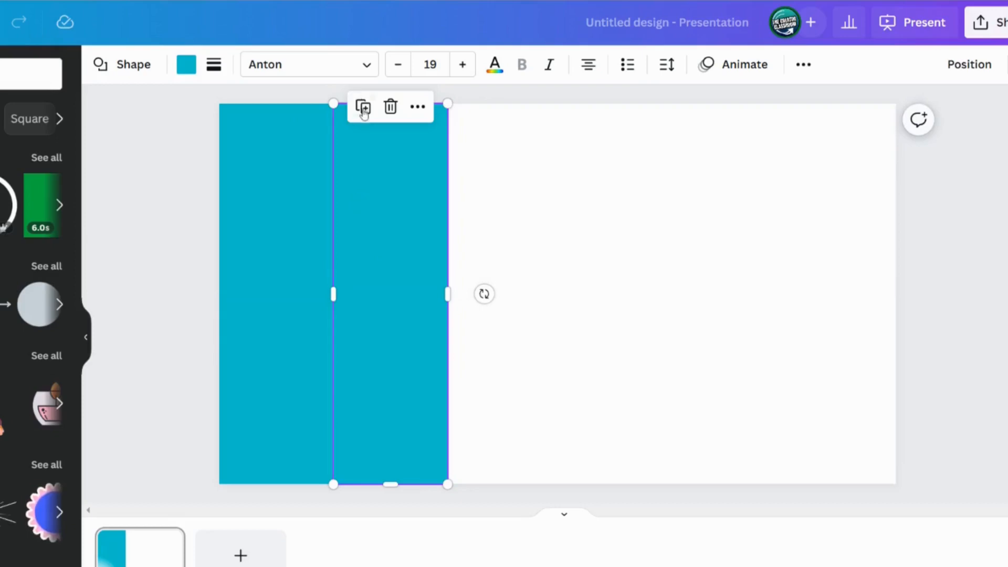
{"action": "left_click", "coordinate": [363, 112]}
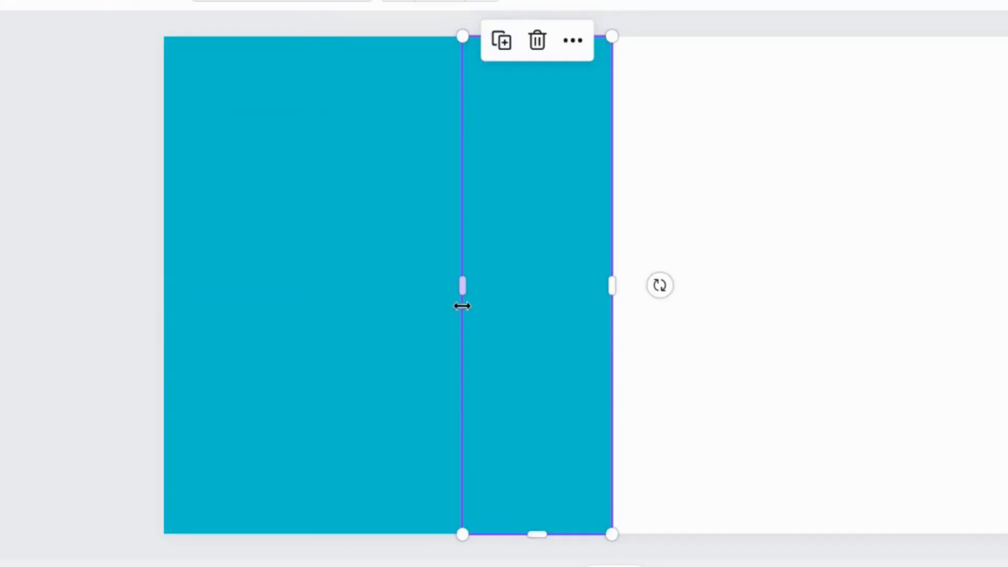
{"action": "left_click", "coordinate": [502, 40]}
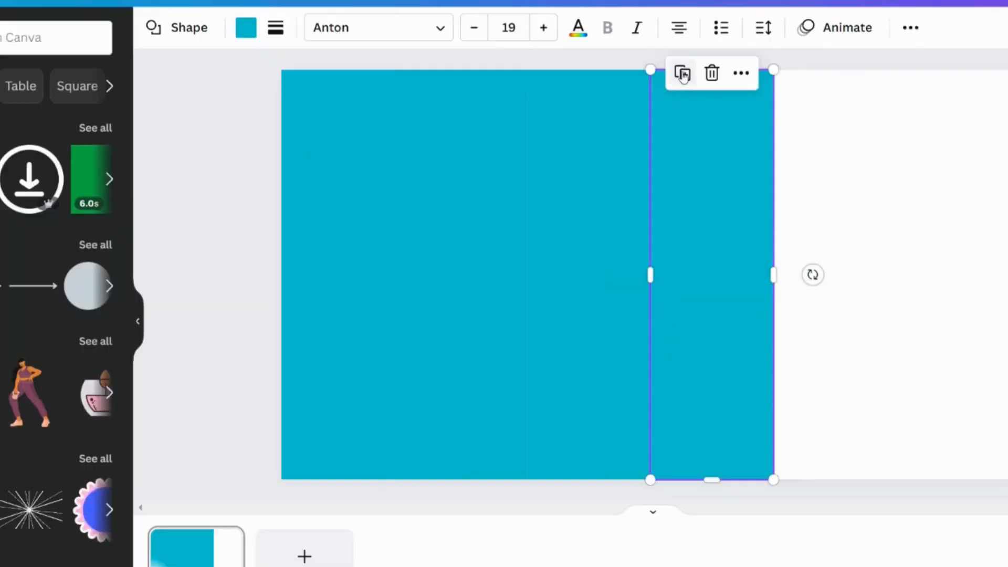
{"action": "left_click", "coordinate": [650, 40]}
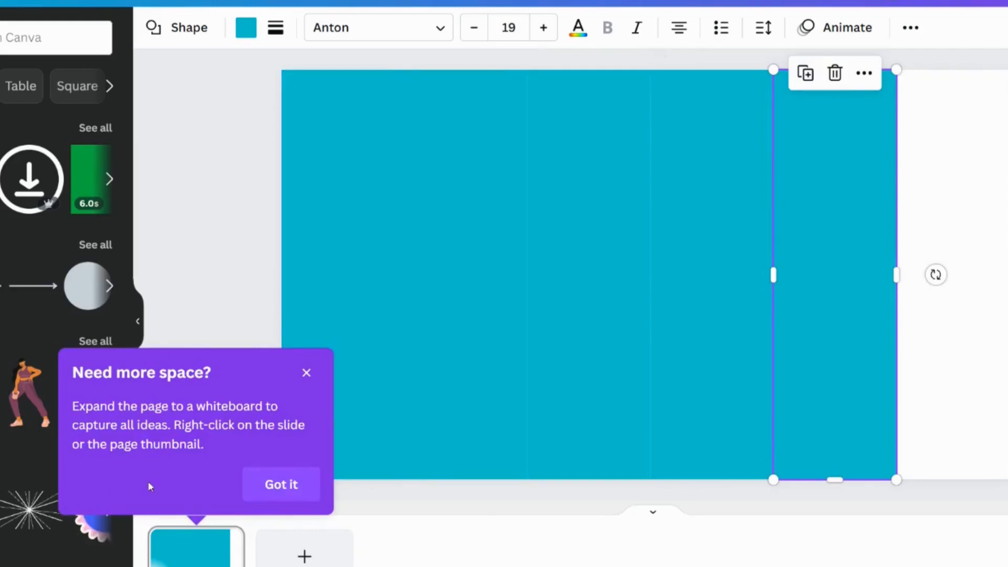
{"action": "left_click", "coordinate": [305, 373]}
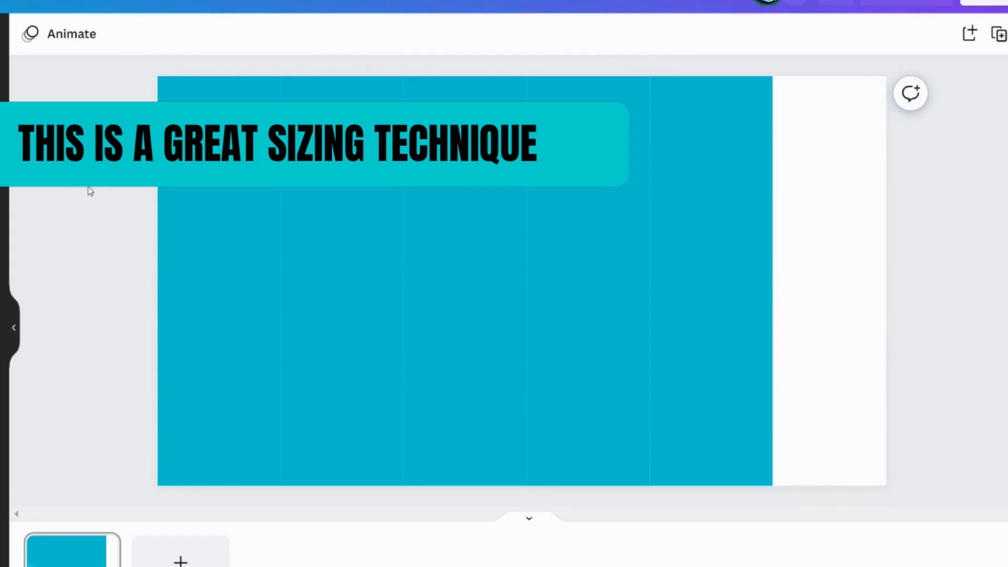
Select all five columns and stretch them together so they fill the whole slide
{"action": "left_click_drag", "start_coordinate": [89, 184], "coordinate": [881, 344]}
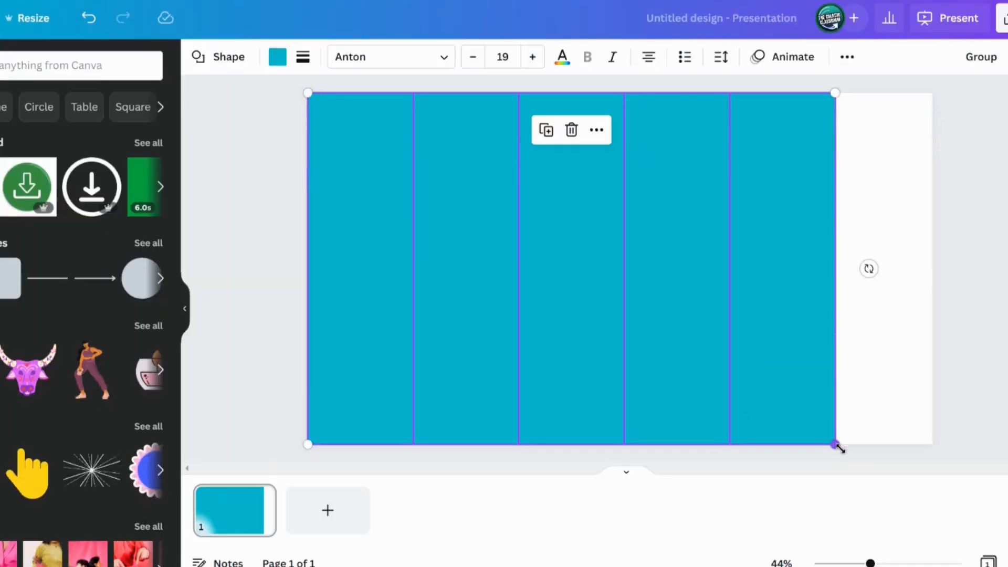
{"action": "left_click_drag", "start_coordinate": [775, 489], "coordinate": [880, 566]}
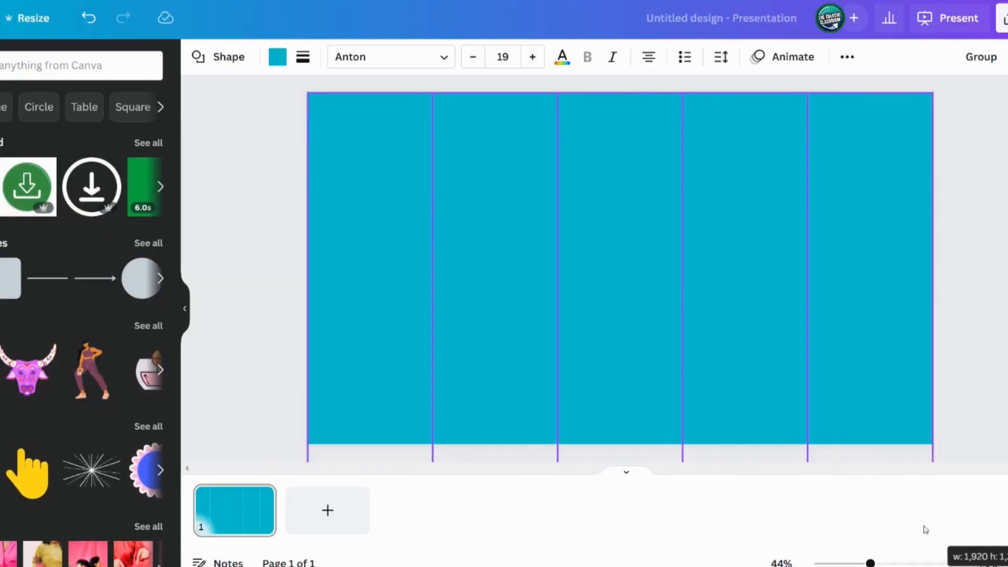
{"action": "left_click_drag", "start_coordinate": [926, 530], "coordinate": [923, 530]}
{"action": "left_click", "coordinate": [951, 358]}
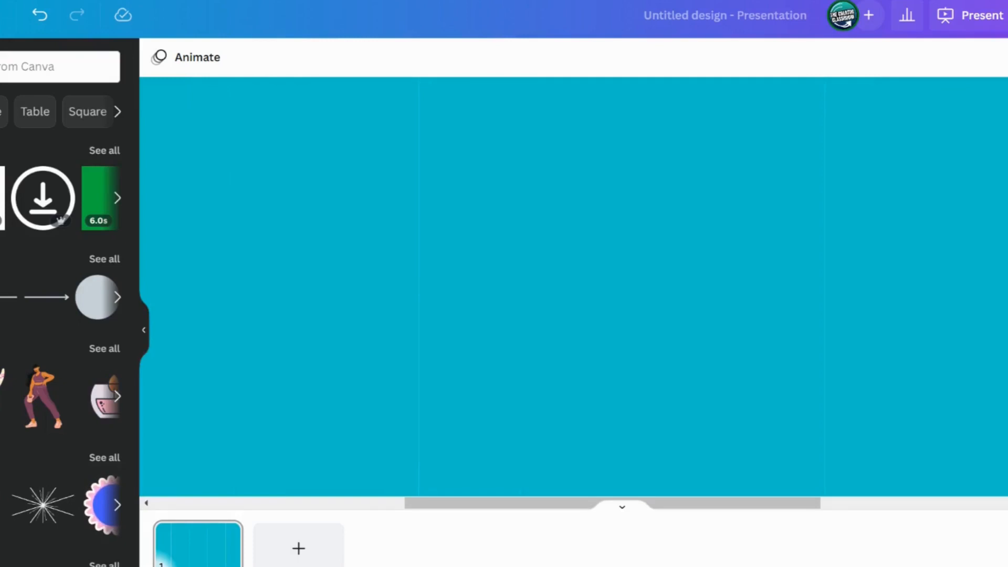
{"action": "scroll", "coordinate": [622, 286], "scroll_direction": "down", "scroll_amount": 8}
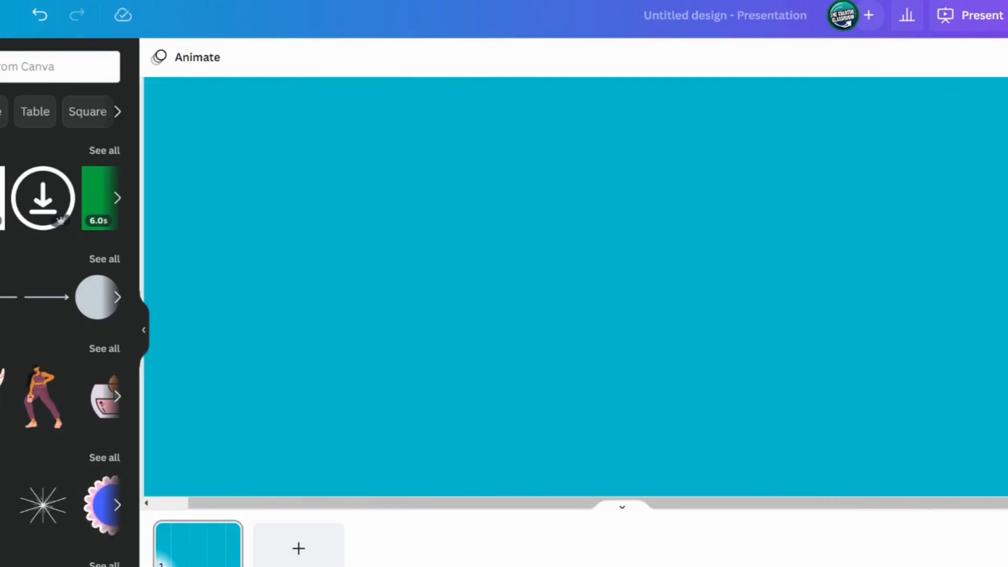
{"action": "left_click_drag", "start_coordinate": [870, 516], "coordinate": [863, 516]}
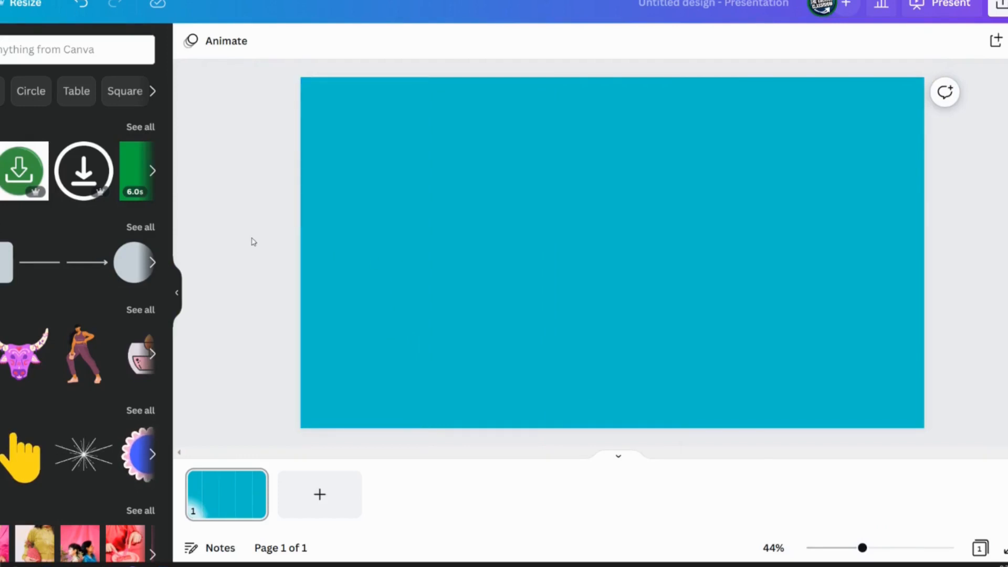
Set the second column's transparency to 80
{"action": "left_click", "coordinate": [339, 250]}
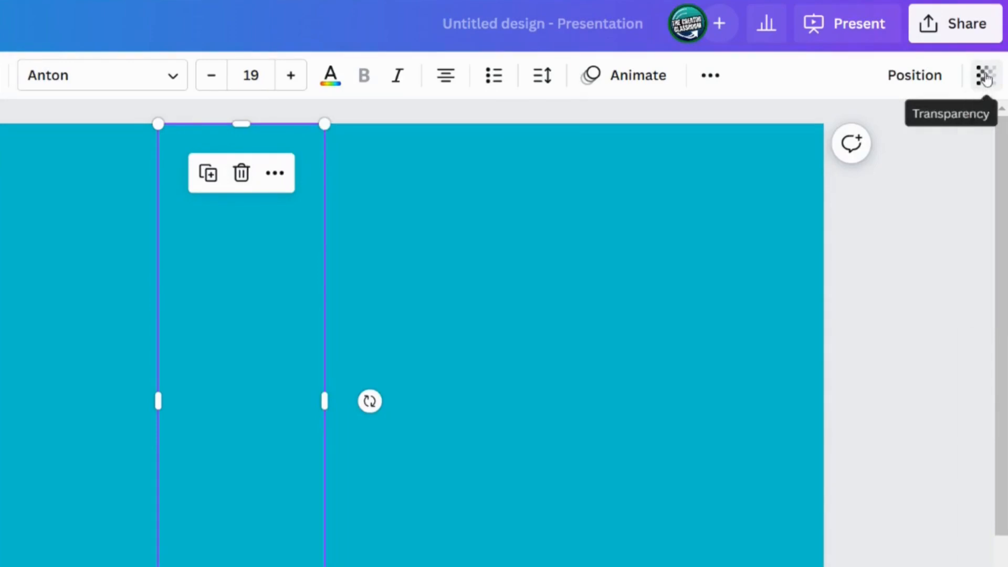
{"action": "left_click", "coordinate": [986, 77]}
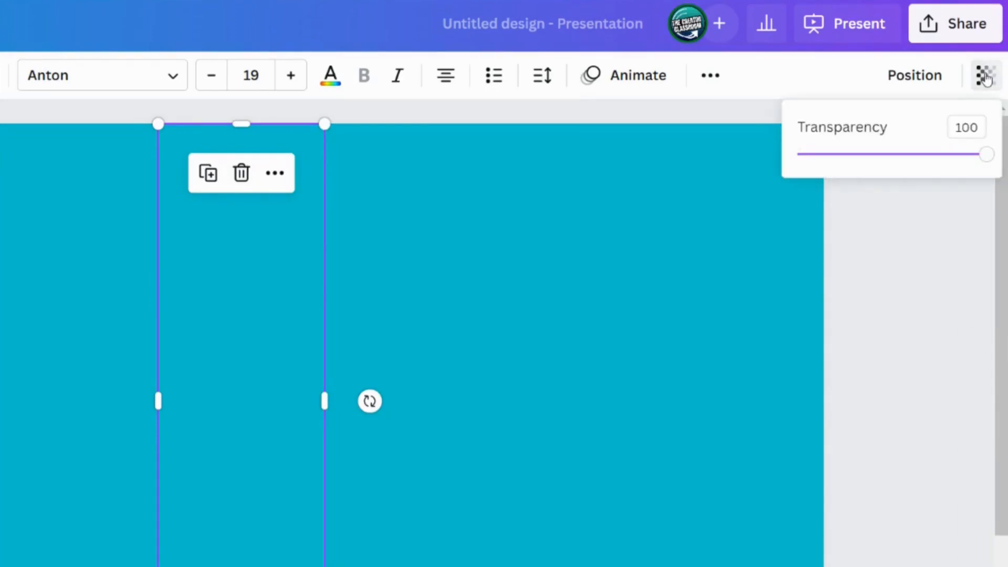
{"action": "left_click_drag", "start_coordinate": [962, 135], "coordinate": [980, 127]}
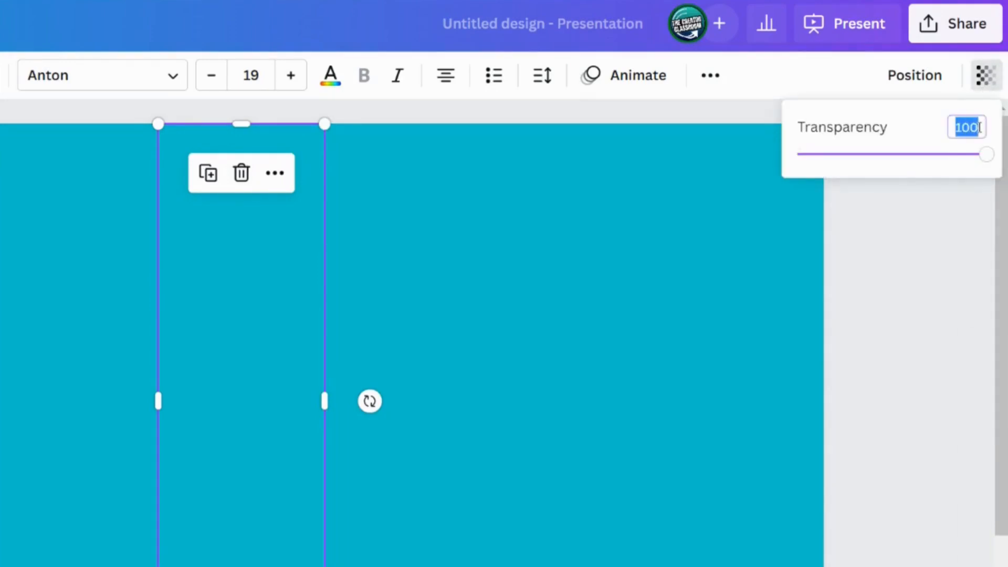
{"action": "type", "text": "8"}
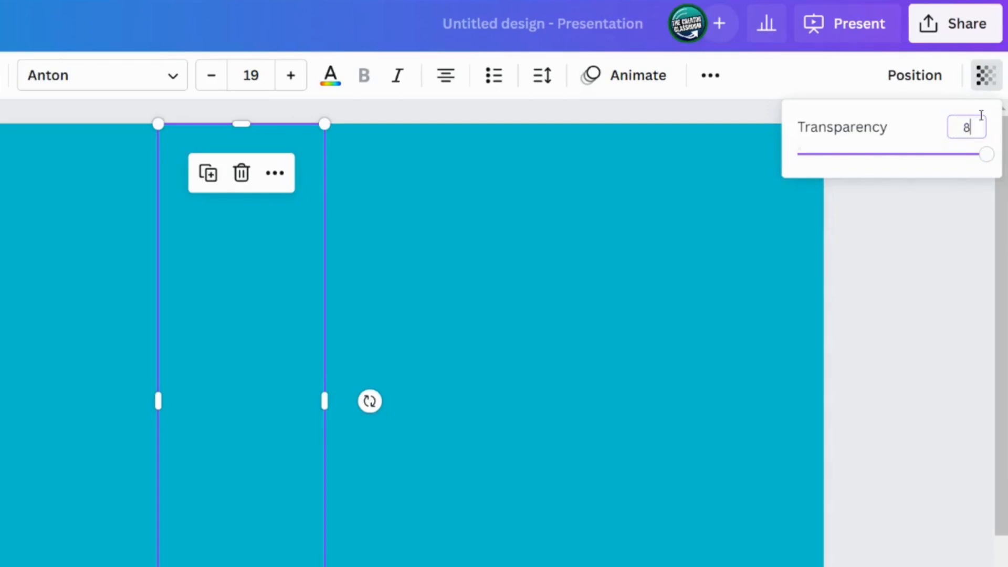
{"action": "type", "text": "0"}
{"action": "key", "text": "Return"}
Set the third column's transparency to 60
{"action": "left_click", "coordinate": [375, 338]}
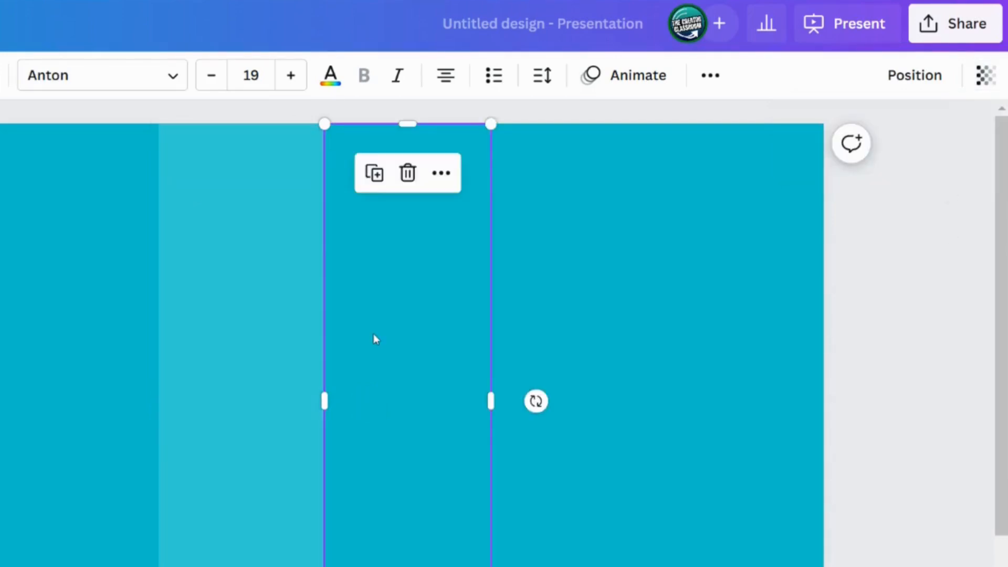
{"action": "left_click", "coordinate": [987, 76]}
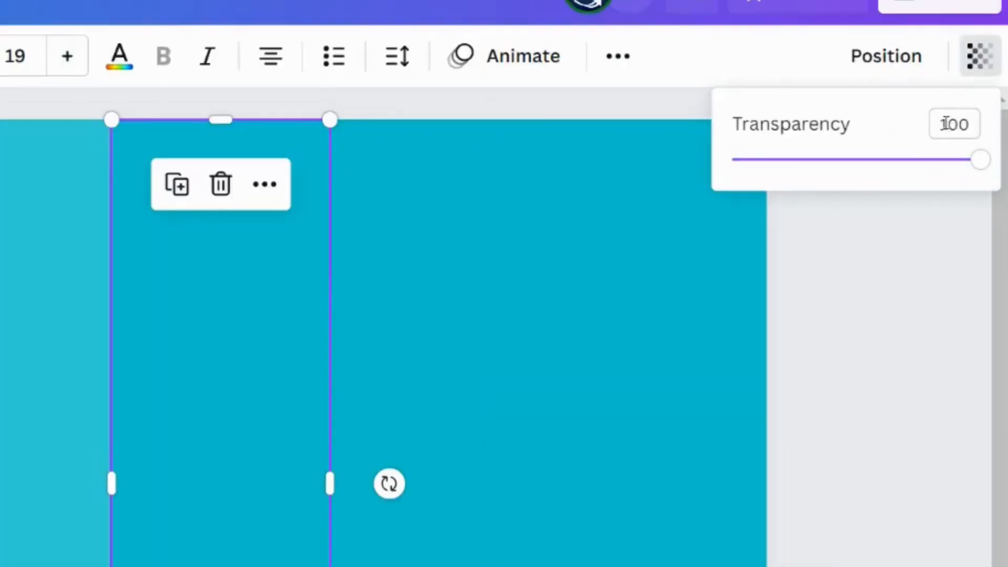
{"action": "left_click_drag", "start_coordinate": [945, 124], "coordinate": [998, 135]}
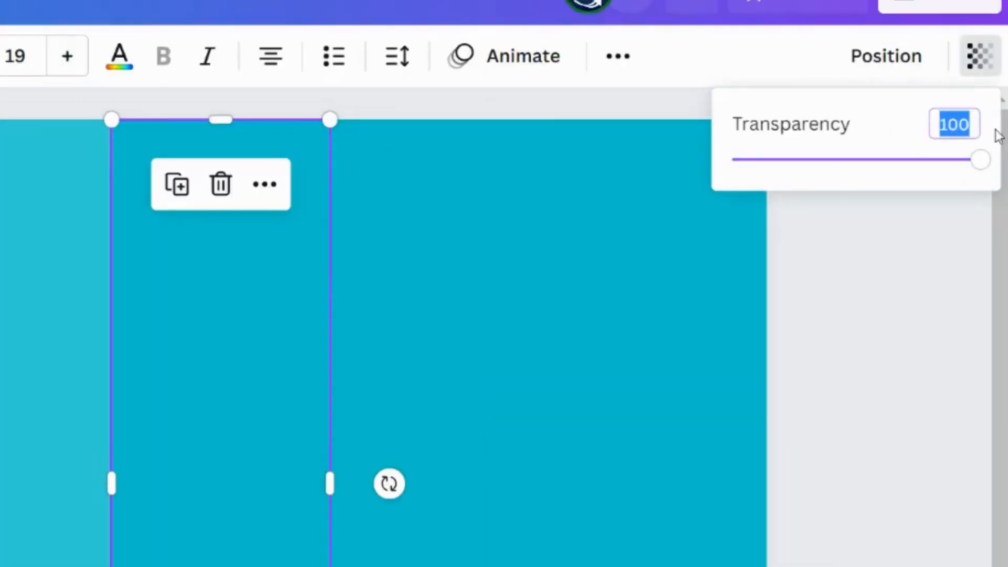
{"action": "type", "text": "60"}
{"action": "key", "text": "Return"}
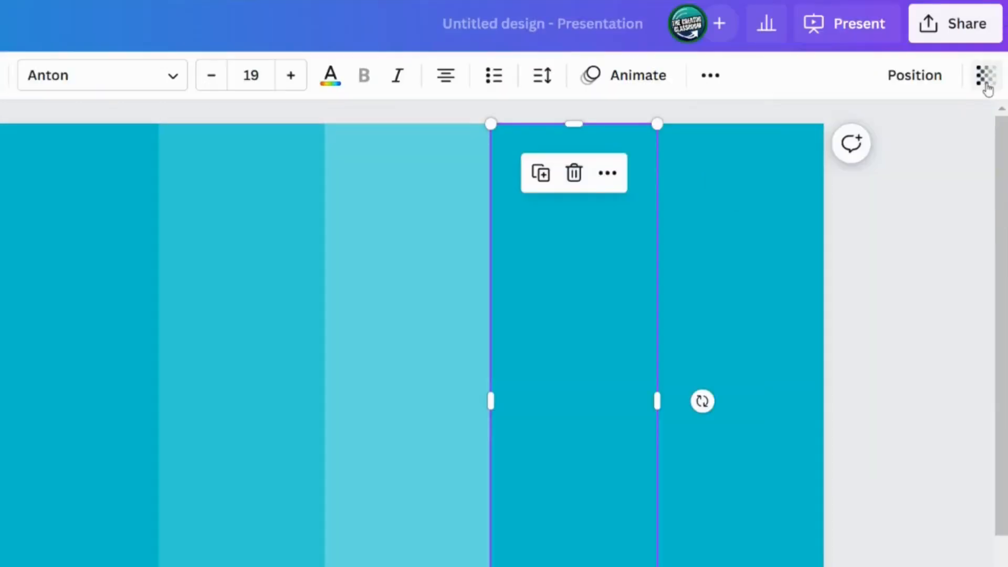
Set the fourth column's transparency to 40
{"action": "left_click", "coordinate": [986, 82]}
{"action": "left_click_drag", "start_coordinate": [948, 126], "coordinate": [1000, 135]}
{"action": "type", "text": "40"}
{"action": "key", "text": "Return"}
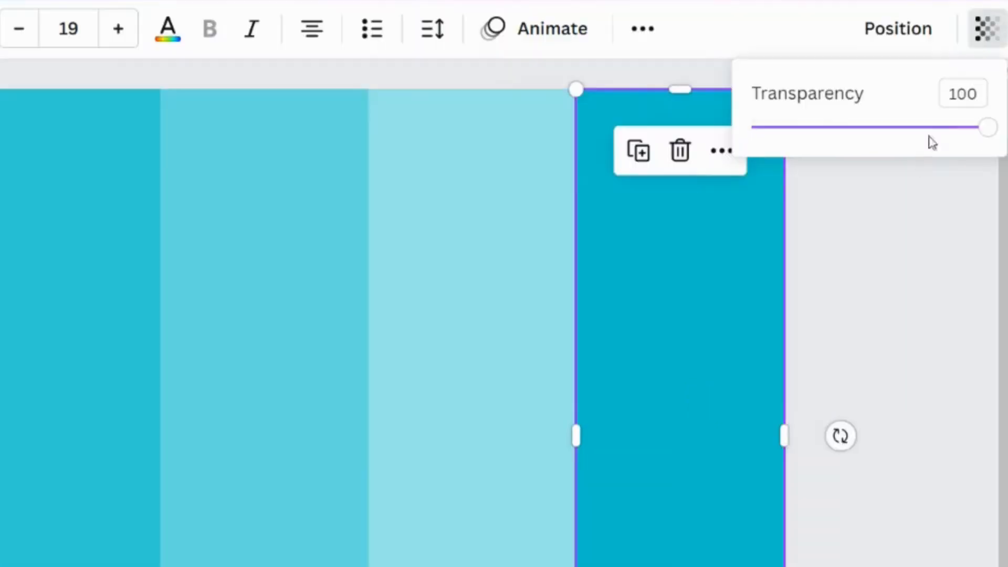
Set the fifth column's transparency to 20
{"action": "left_click_drag", "start_coordinate": [945, 97], "coordinate": [1001, 100]}
{"action": "type", "text": "20"}
{"action": "key", "text": "Return"}
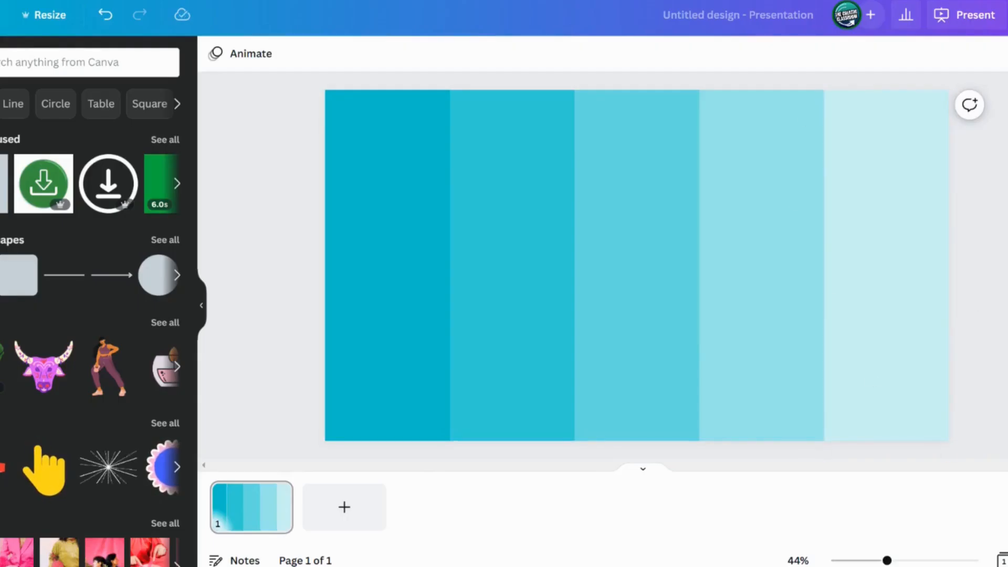
Scale the five columns together so they leave a white band along the slide's right side
{"action": "left_click_drag", "start_coordinate": [1005, 297], "coordinate": [203, 264]}
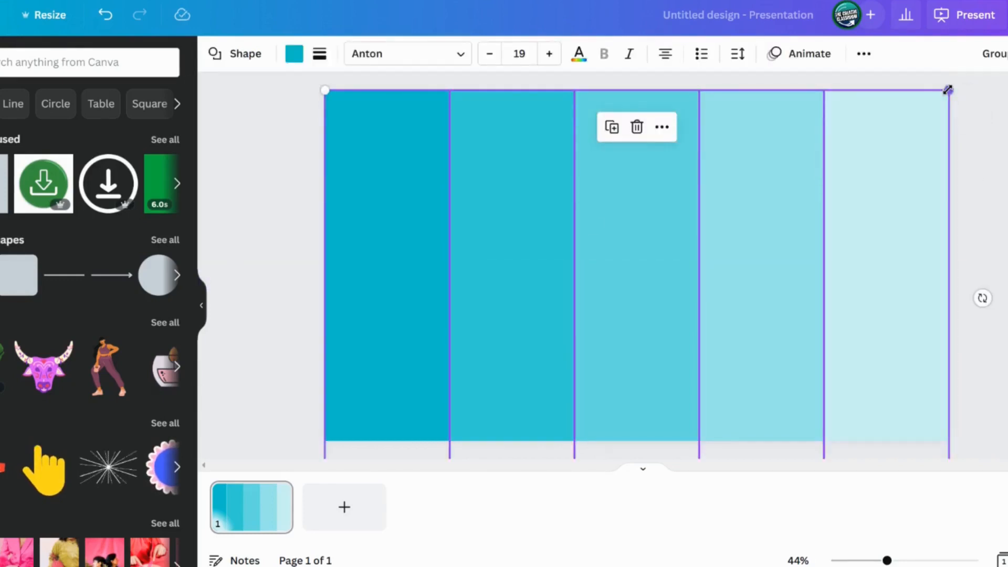
{"action": "left_click_drag", "start_coordinate": [948, 90], "coordinate": [787, 152]}
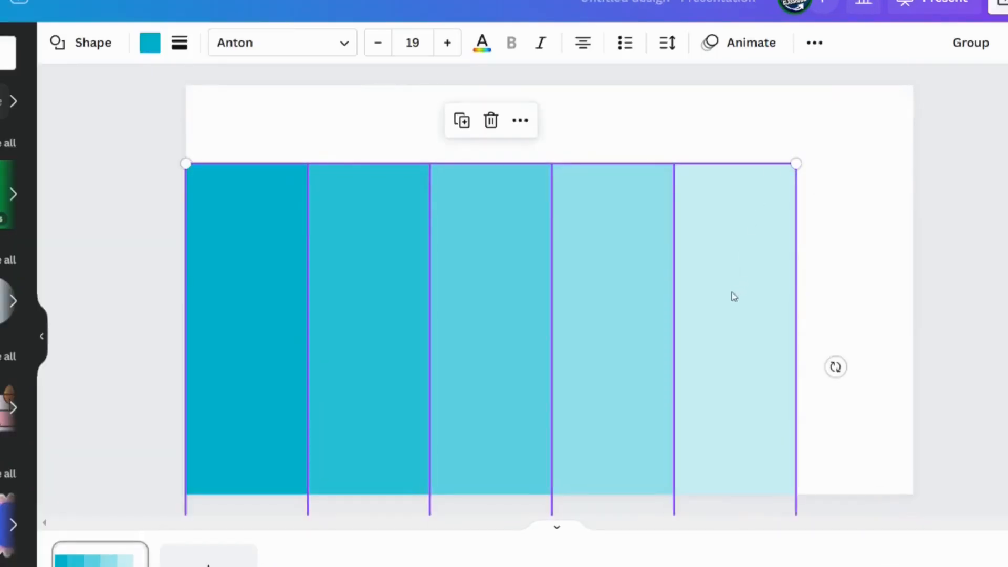
{"action": "left_click_drag", "start_coordinate": [734, 296], "coordinate": [734, 217]}
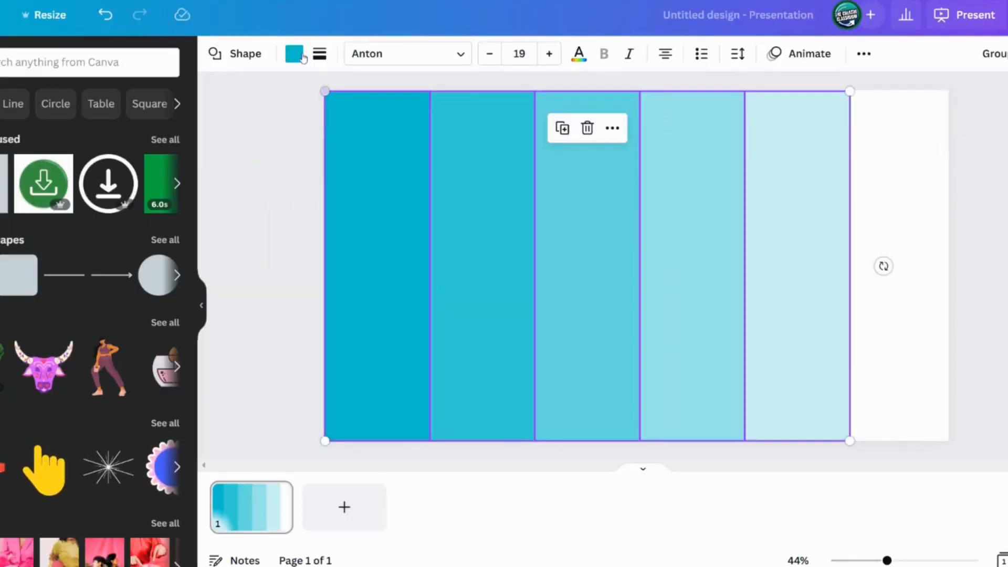
{"action": "left_click_drag", "start_coordinate": [323, 91], "coordinate": [317, 86]}
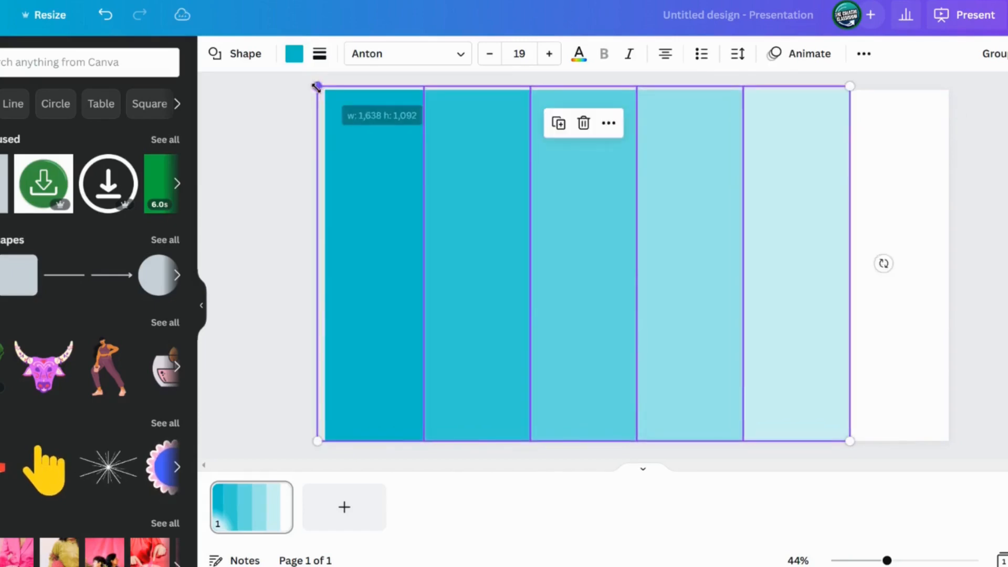
Recolor the first column to blue #233dff and apply the change to every matching column
{"action": "left_click", "coordinate": [277, 156]}
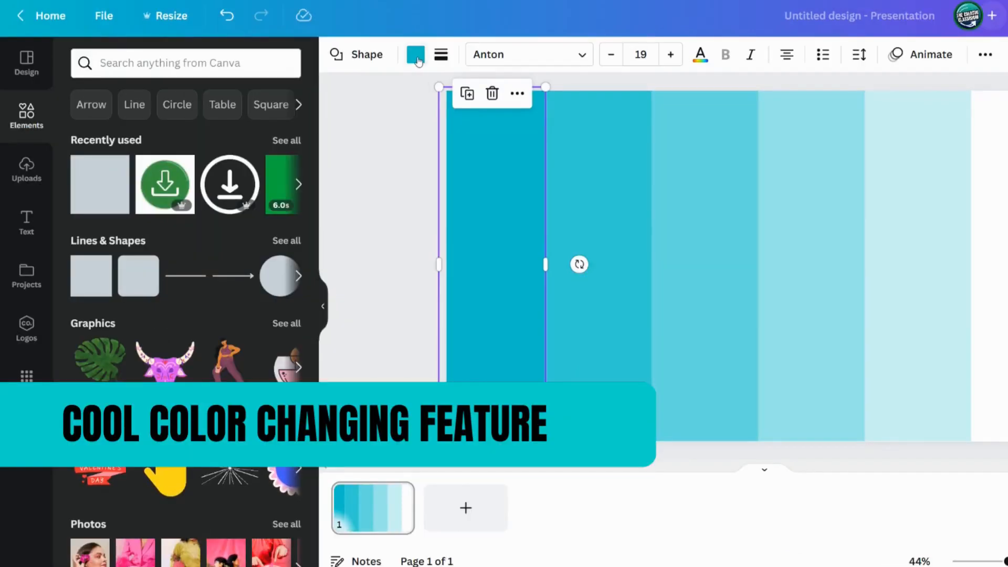
{"action": "left_click", "coordinate": [416, 56]}
{"action": "scroll", "coordinate": [178, 304], "scroll_direction": "down", "scroll_amount": 6}
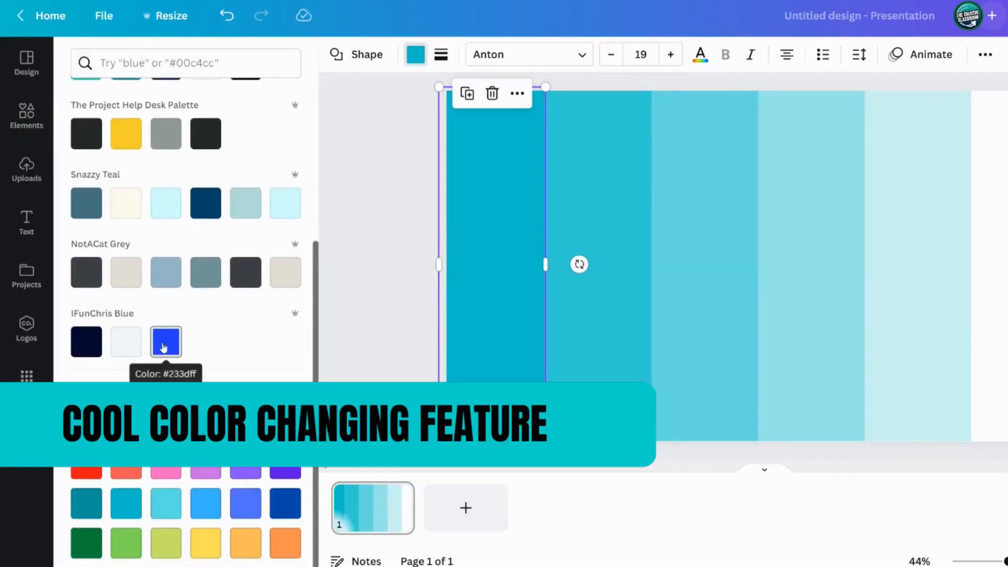
{"action": "left_click", "coordinate": [163, 347]}
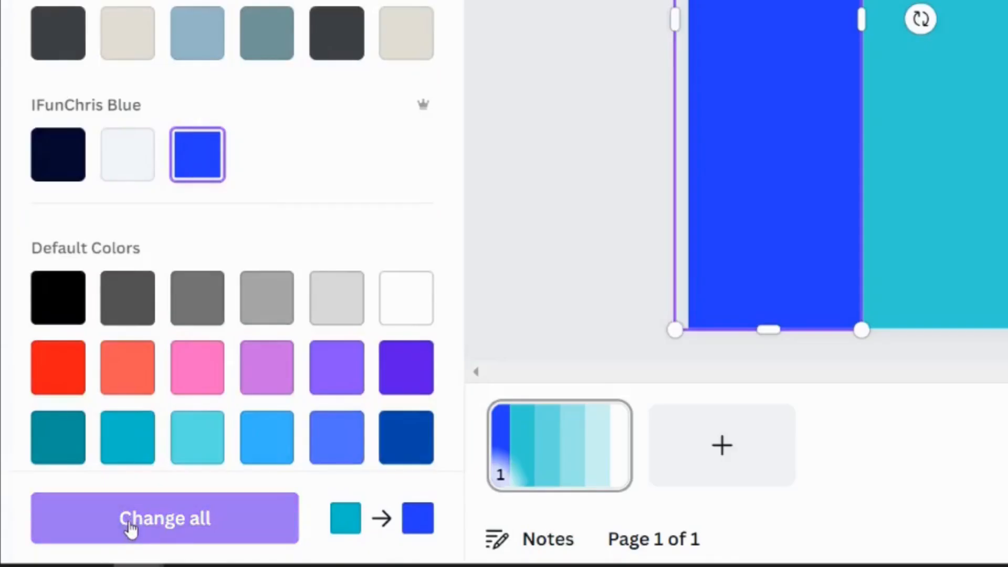
{"action": "left_click", "coordinate": [164, 530]}
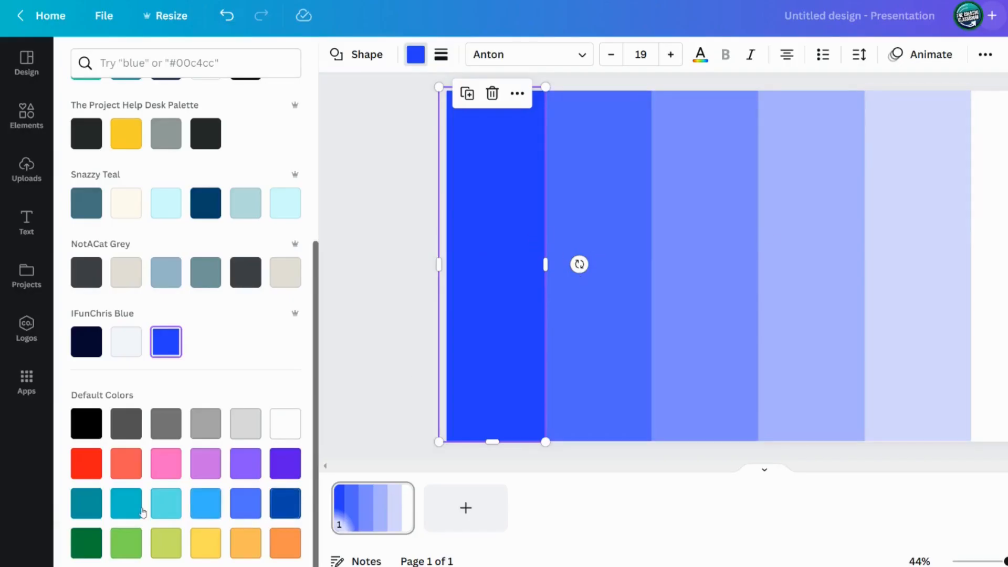
Recolor all columns to yellow, then to orange, applying each colour change to all
{"action": "left_click", "coordinate": [206, 544]}
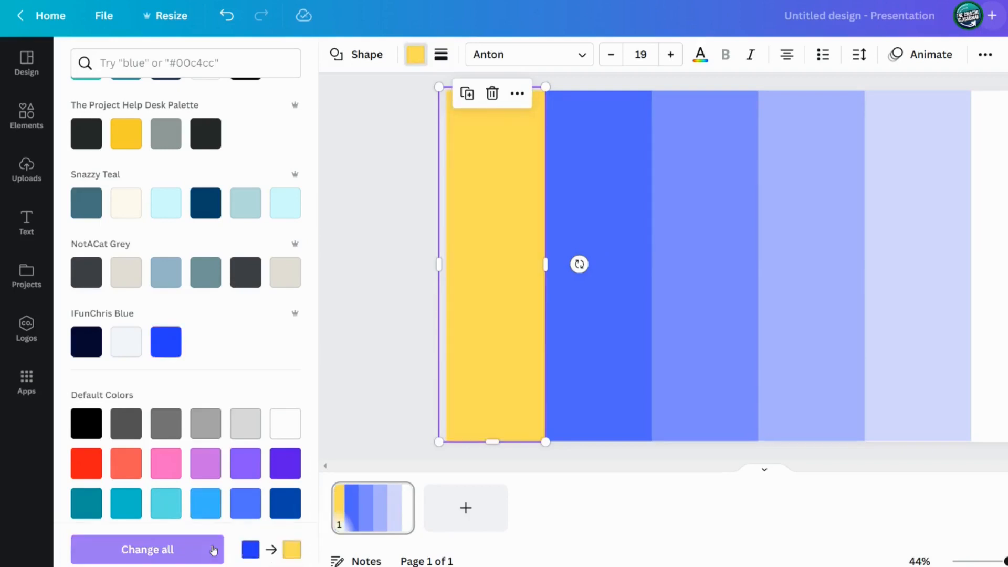
{"action": "left_click", "coordinate": [166, 551]}
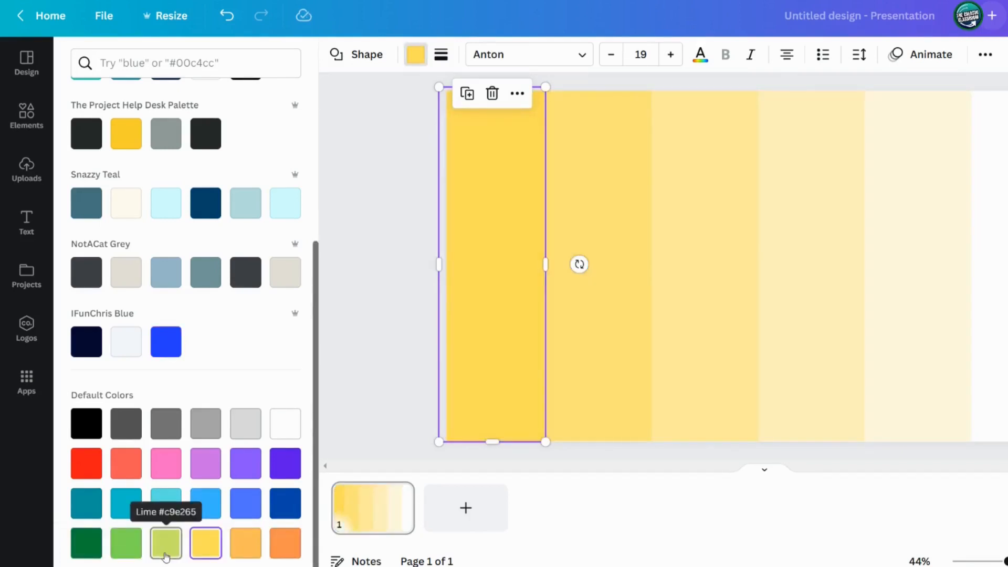
{"action": "left_click", "coordinate": [285, 543]}
{"action": "left_click", "coordinate": [198, 549]}
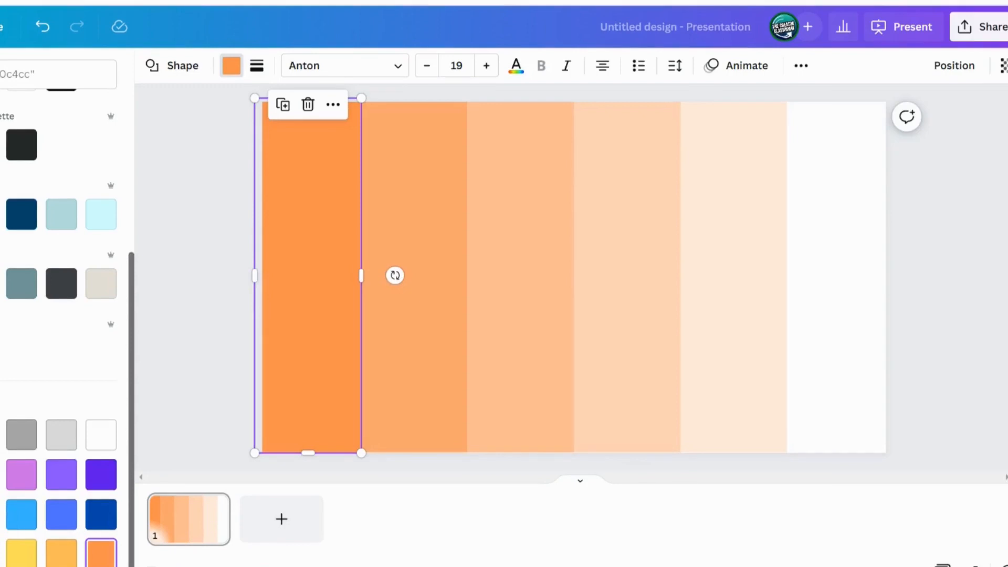
Recolor the first column to black and apply the change to all matching columns
{"action": "left_click", "coordinate": [0, 435]}
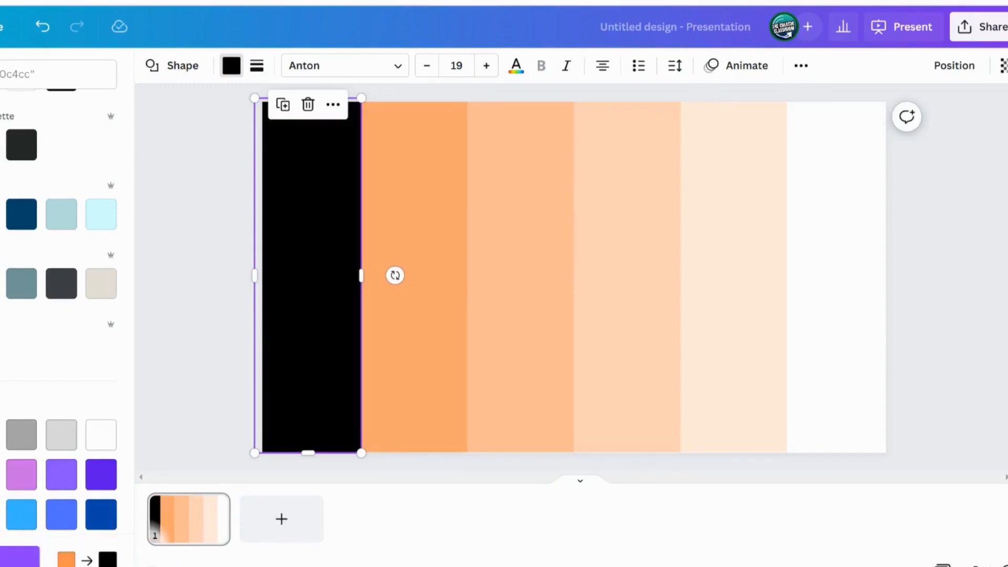
{"action": "left_click", "coordinate": [4, 563]}
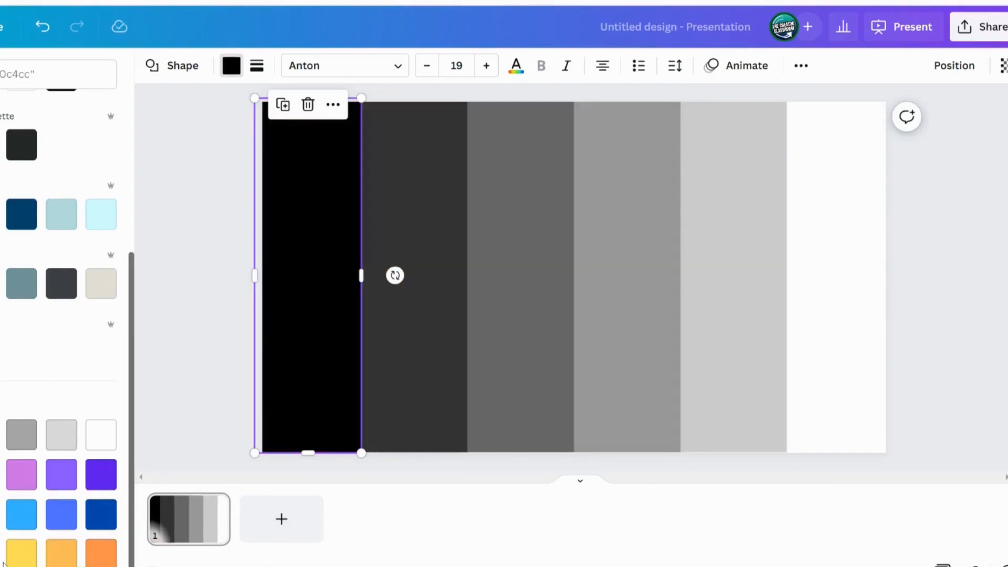
Recolor all columns to a custom green chosen in the colour picker
{"action": "scroll", "coordinate": [23, 254], "scroll_direction": "up", "scroll_amount": 5}
{"action": "left_click", "coordinate": [0, 143]}
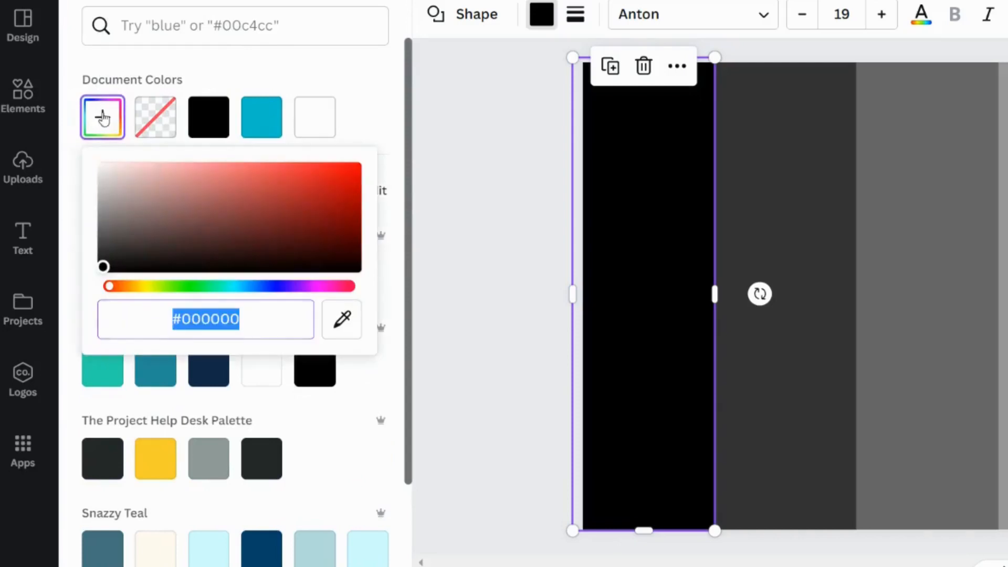
{"action": "left_click_drag", "start_coordinate": [266, 292], "coordinate": [208, 297]}
{"action": "left_click_drag", "start_coordinate": [317, 224], "coordinate": [289, 184]}
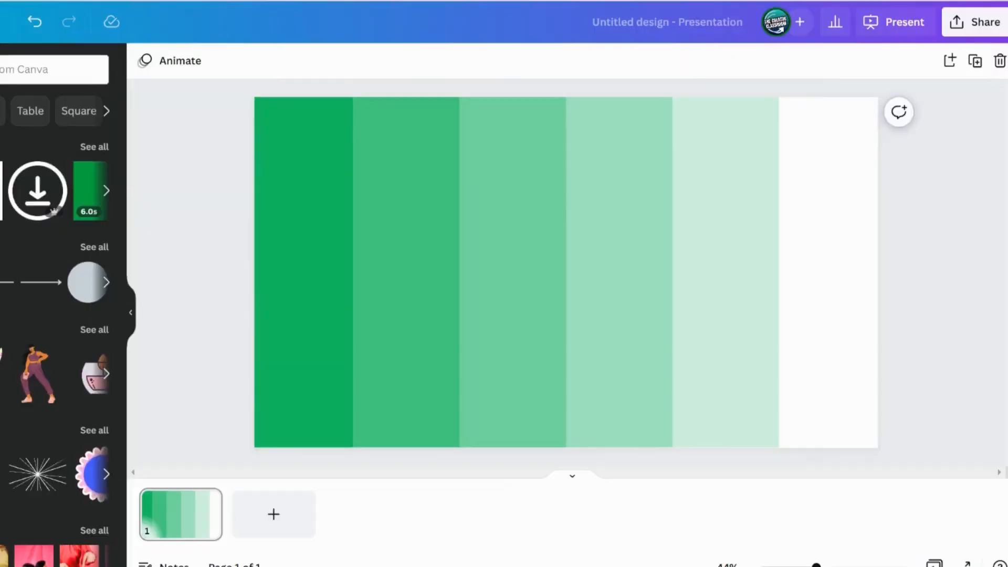
Download the design as a PNG file
{"action": "left_click", "coordinate": [976, 21]}
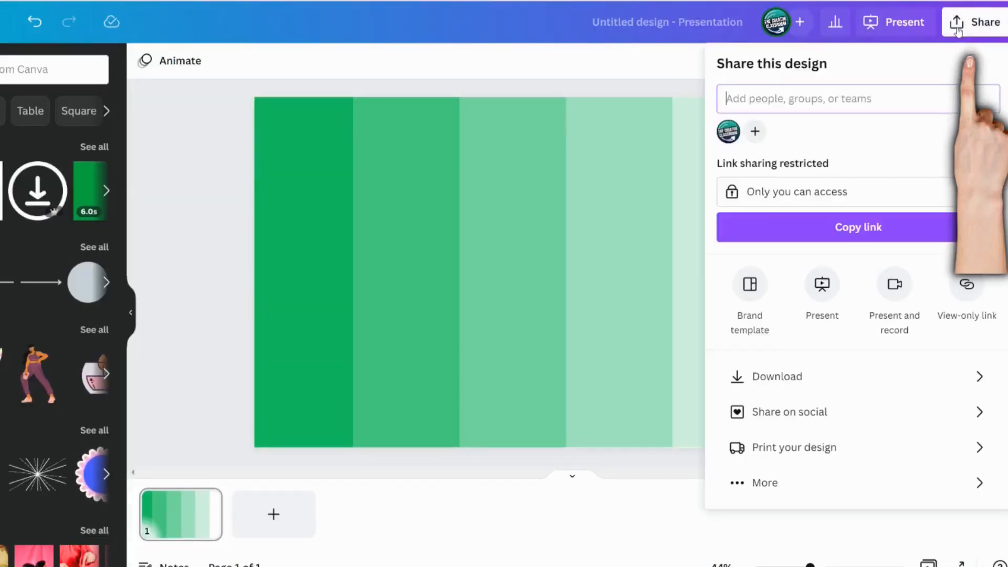
{"action": "left_click", "coordinate": [782, 377]}
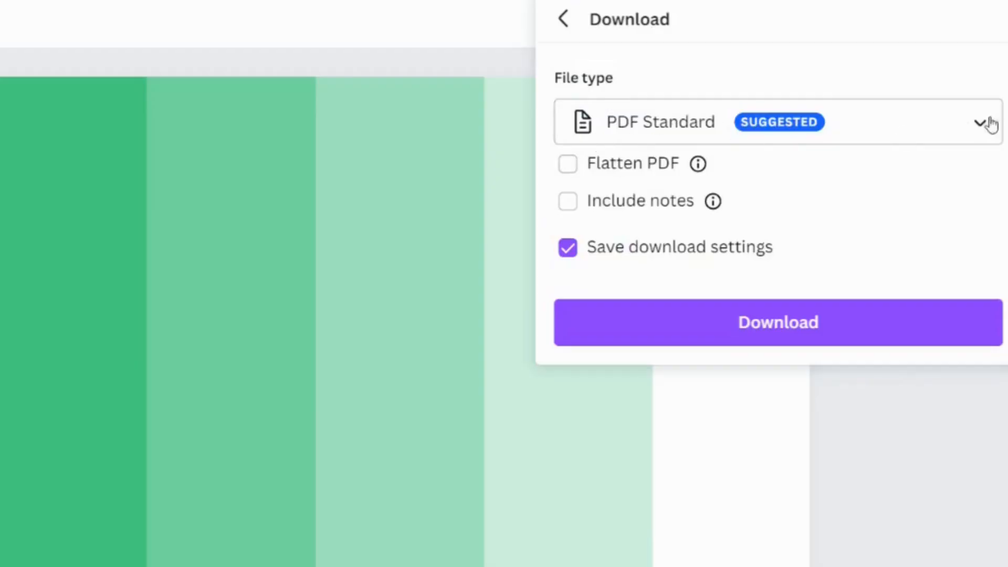
{"action": "left_click", "coordinate": [980, 125]}
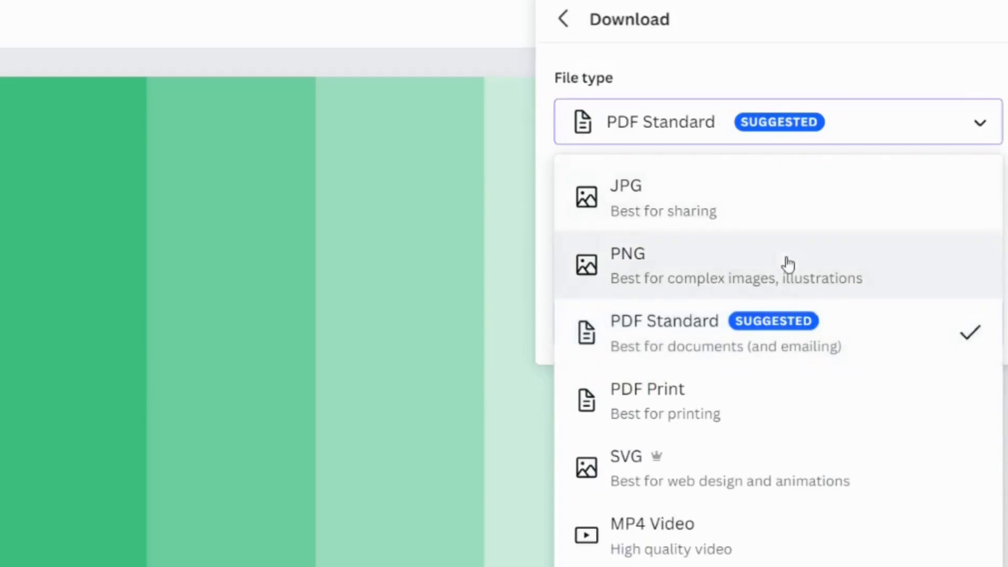
{"action": "left_click", "coordinate": [786, 265]}
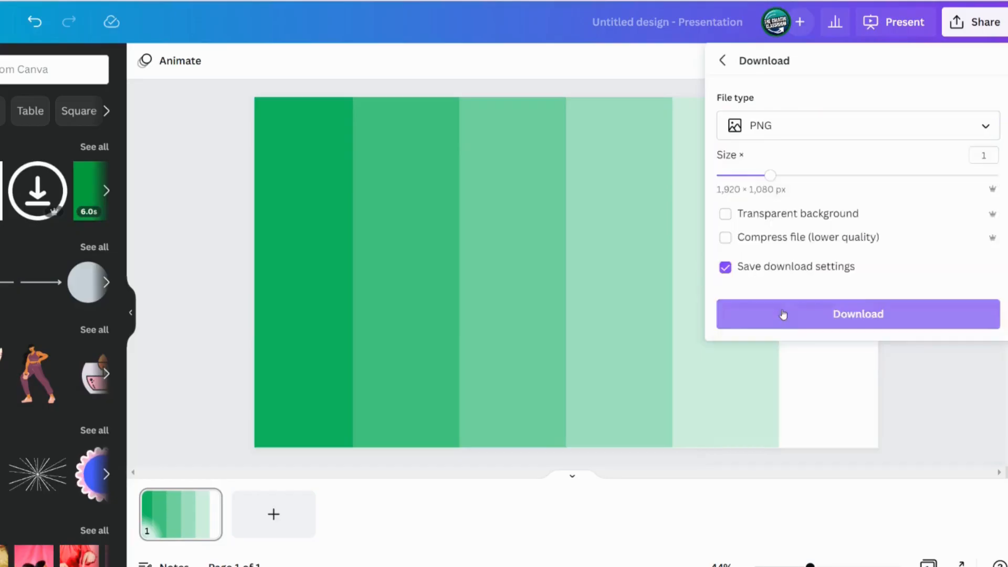
{"action": "left_click", "coordinate": [658, 421]}
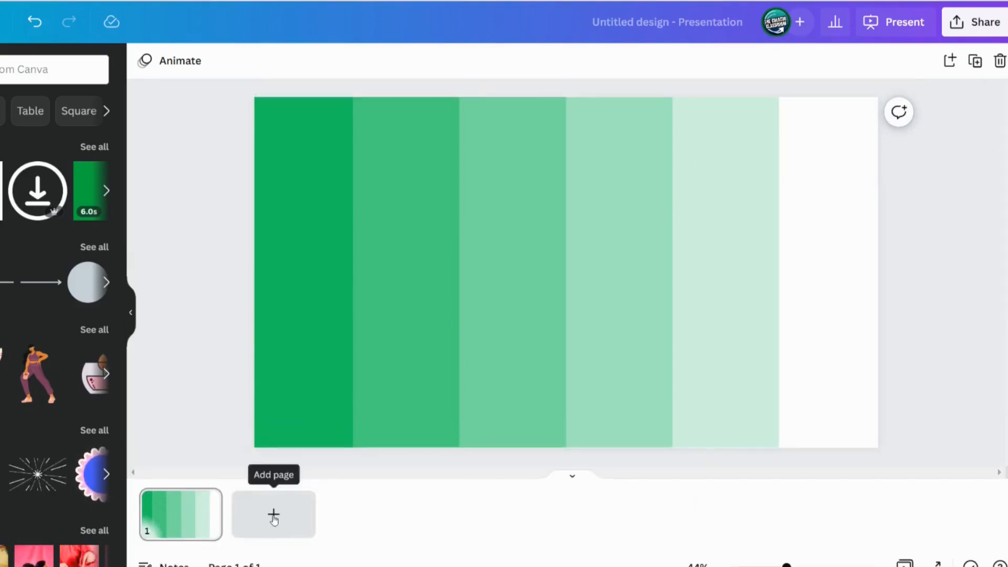
Add a second page and upload the downloaded palette PNG
{"action": "left_click", "coordinate": [274, 519]}
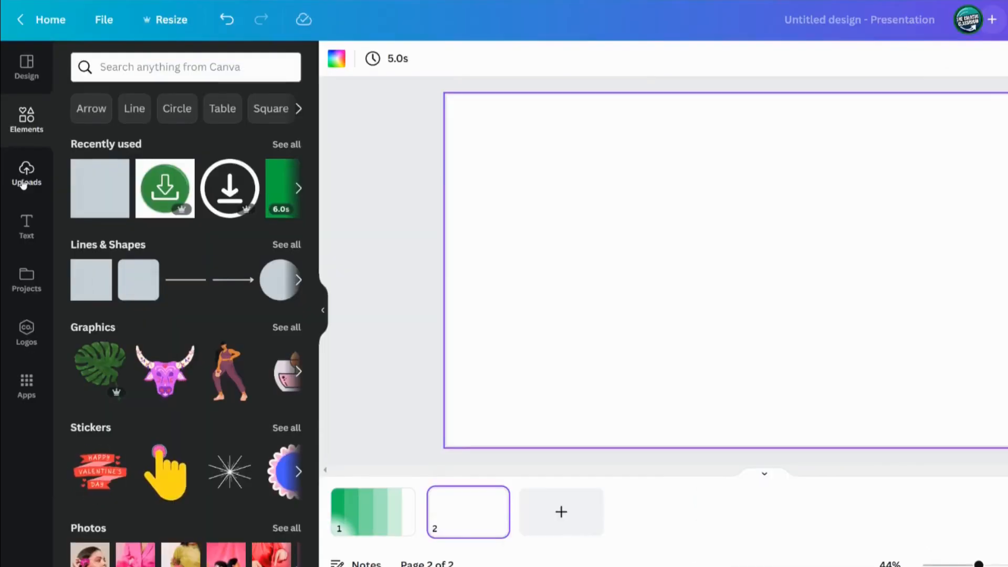
{"action": "left_click", "coordinate": [23, 184]}
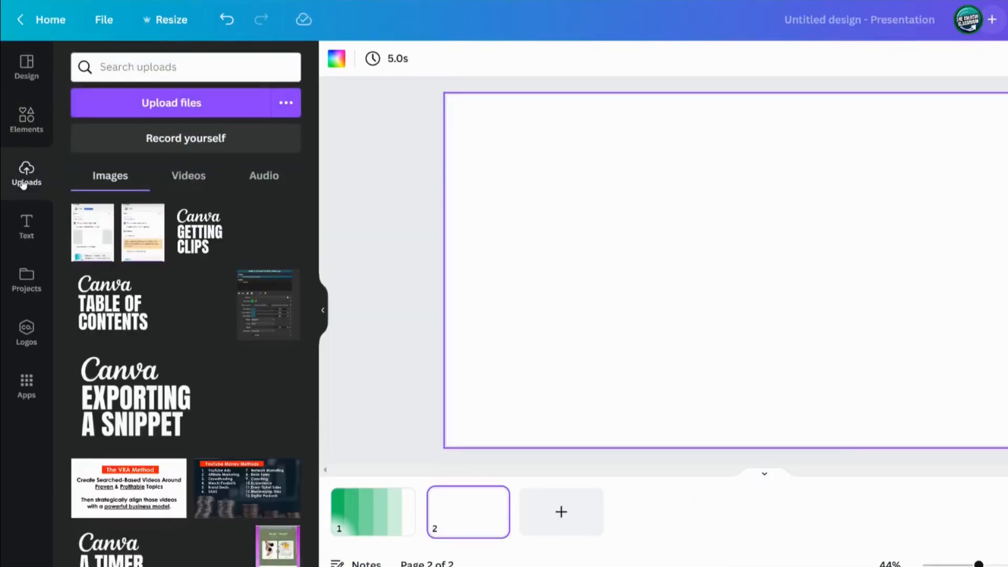
{"action": "left_click", "coordinate": [167, 105]}
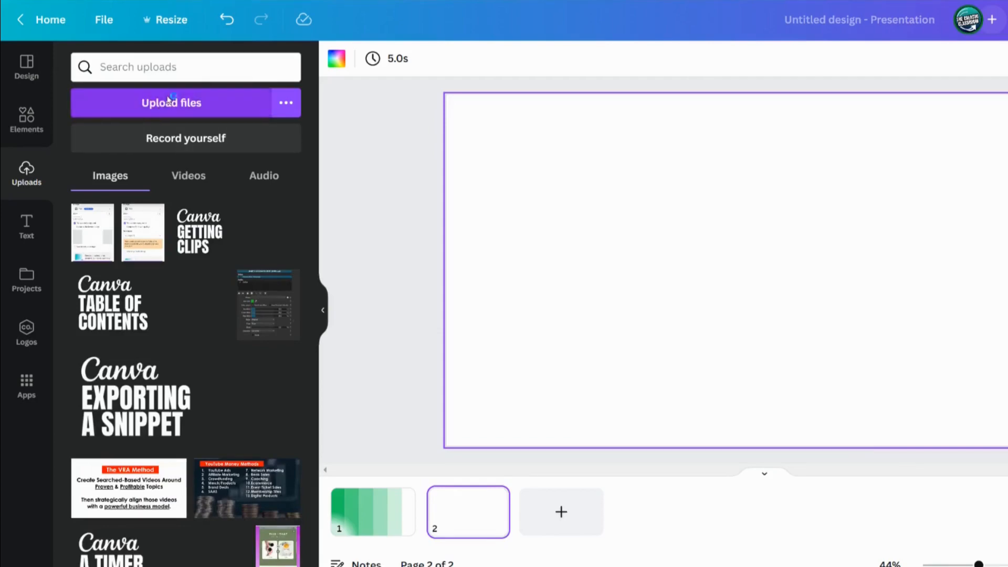
{"action": "left_click", "coordinate": [304, 90]}
{"action": "double_click", "coordinate": [304, 91]}
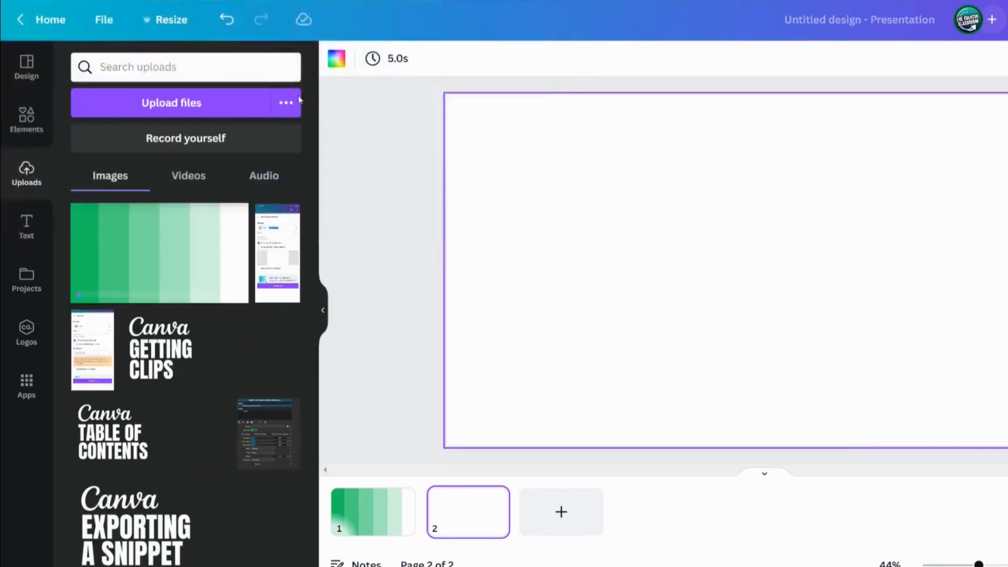
Place the uploaded palette image on the new page and replace the page background with it
{"action": "left_click", "coordinate": [220, 252]}
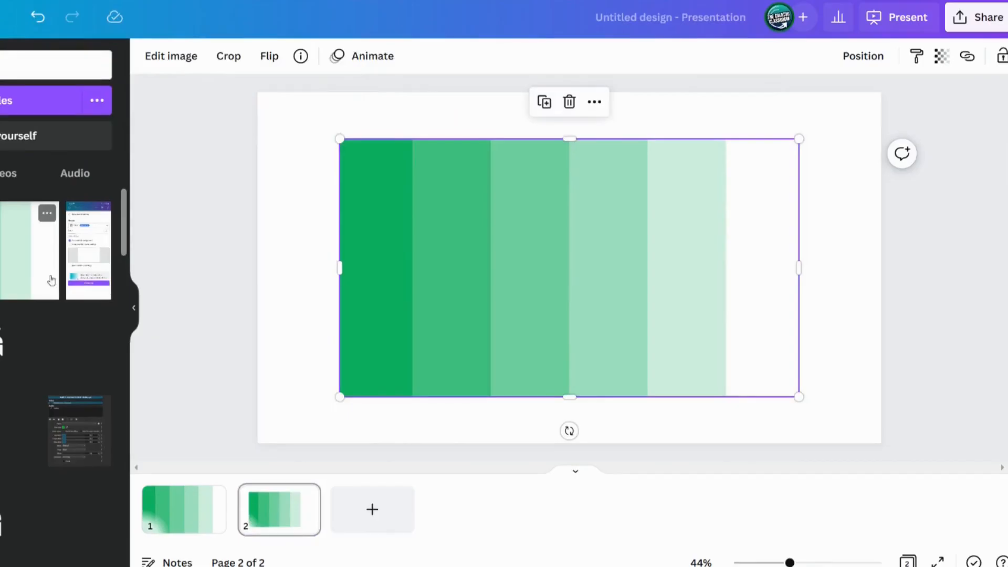
{"action": "right_click", "coordinate": [420, 240]}
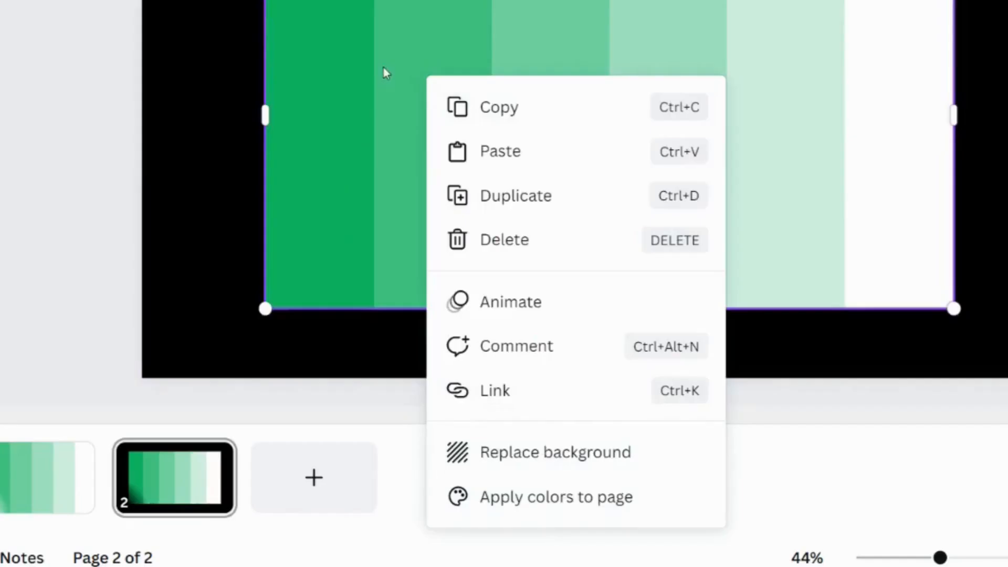
{"action": "left_click", "coordinate": [569, 453]}
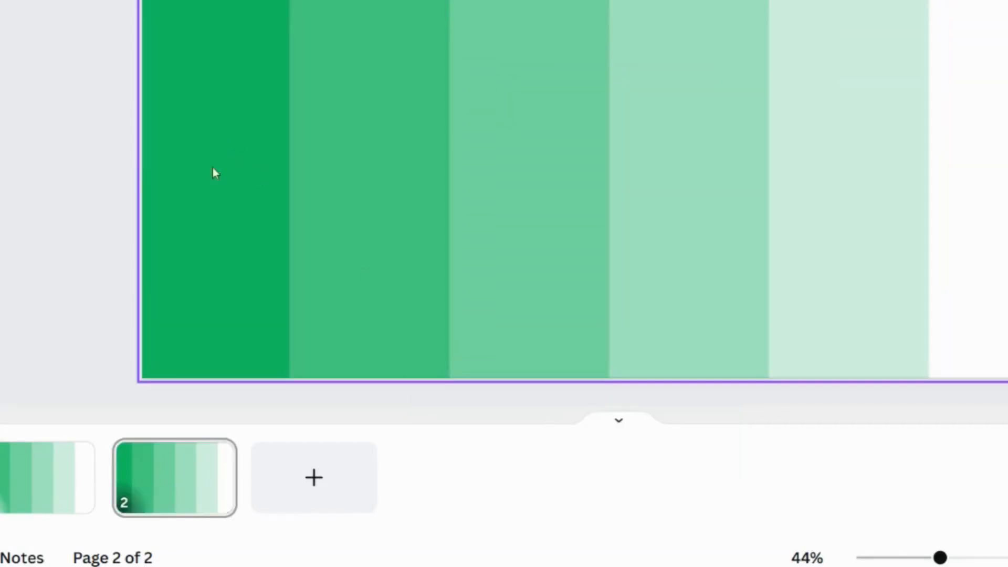
Set the background image's blur to 100 to turn the palette into a gradient
{"action": "left_click", "coordinate": [230, 155]}
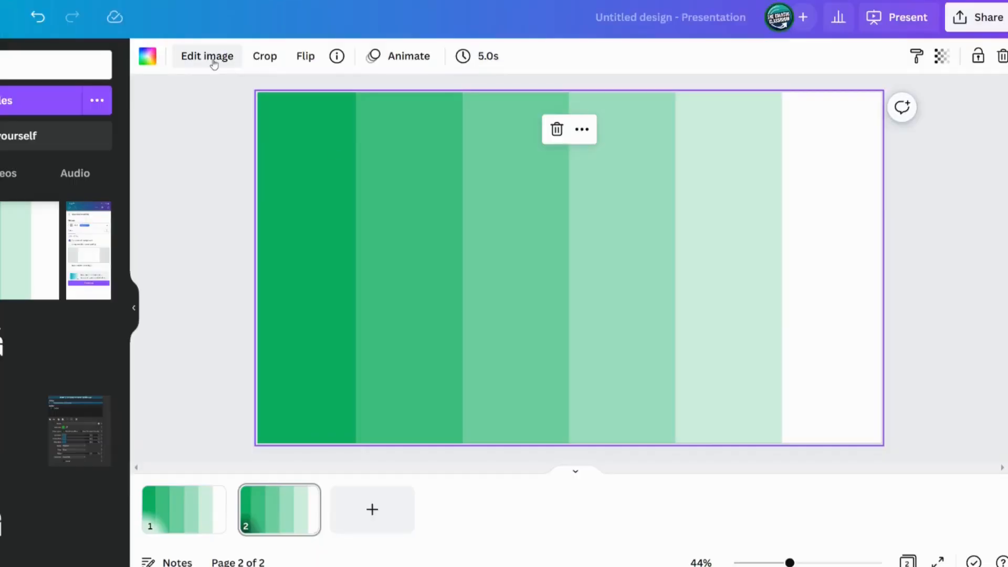
{"action": "left_click", "coordinate": [213, 59]}
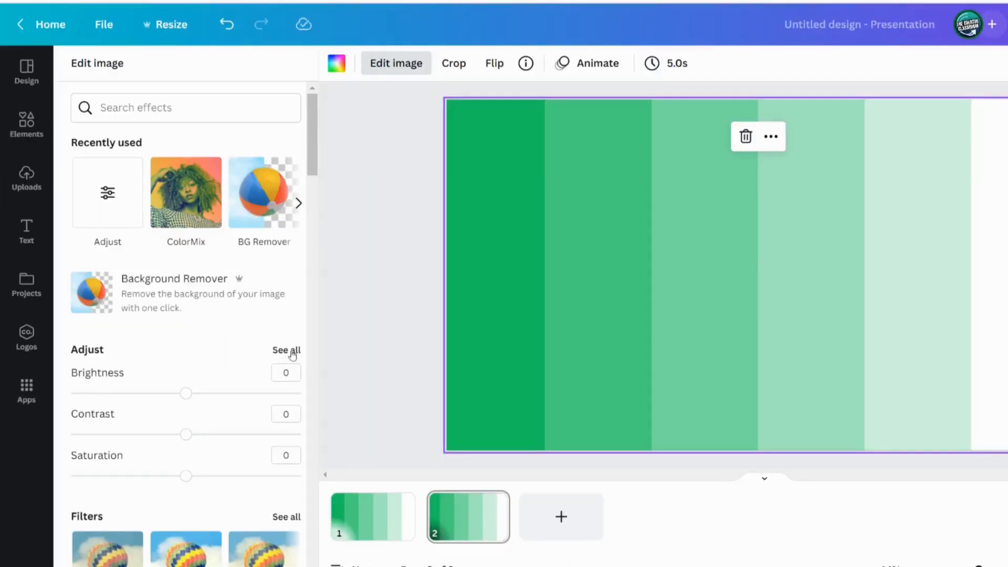
{"action": "left_click", "coordinate": [292, 351]}
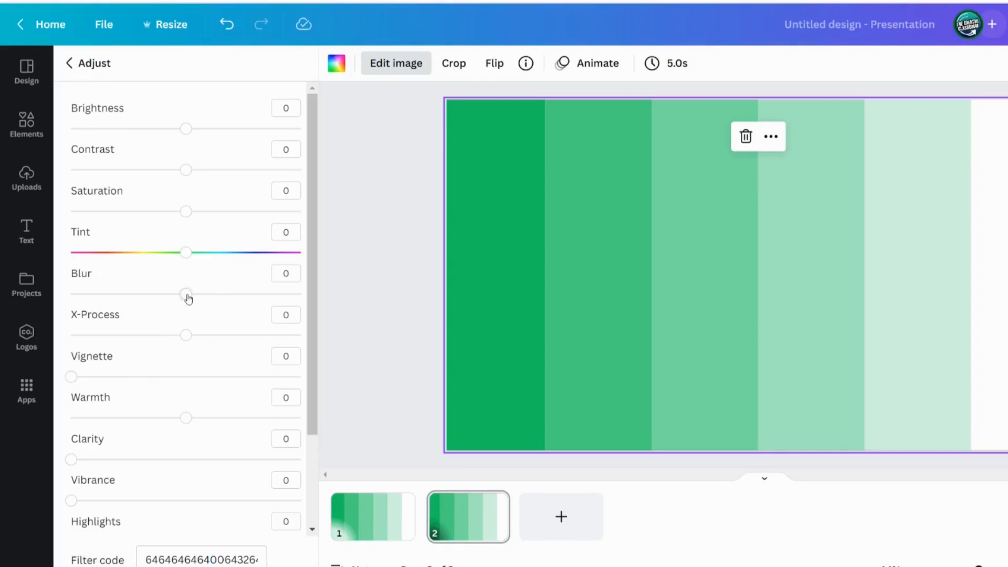
{"action": "left_click_drag", "start_coordinate": [189, 299], "coordinate": [339, 297]}
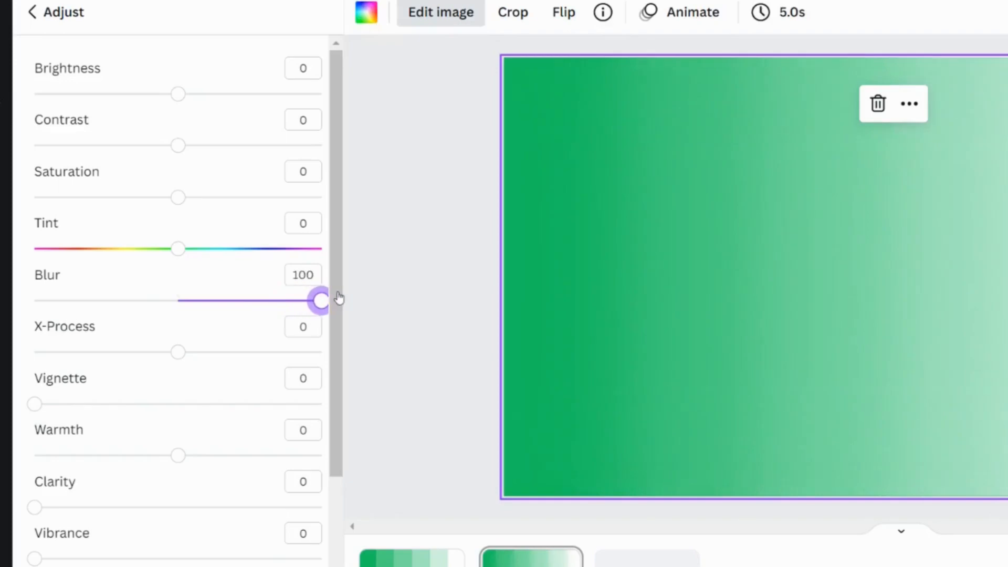
{"action": "left_click", "coordinate": [436, 292]}
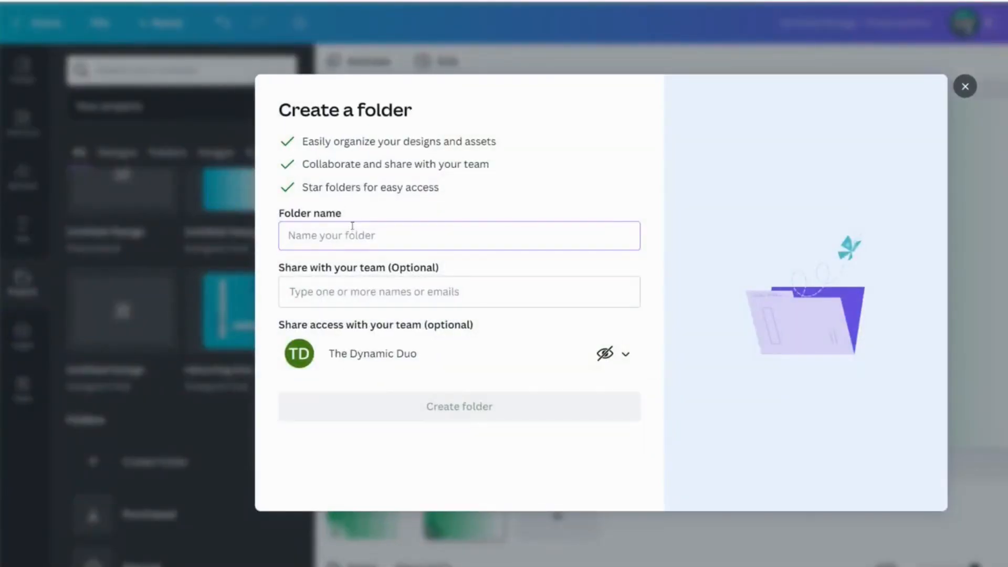
Create a project folder named Custom Gradients
{"action": "type", "text": "Custom"}
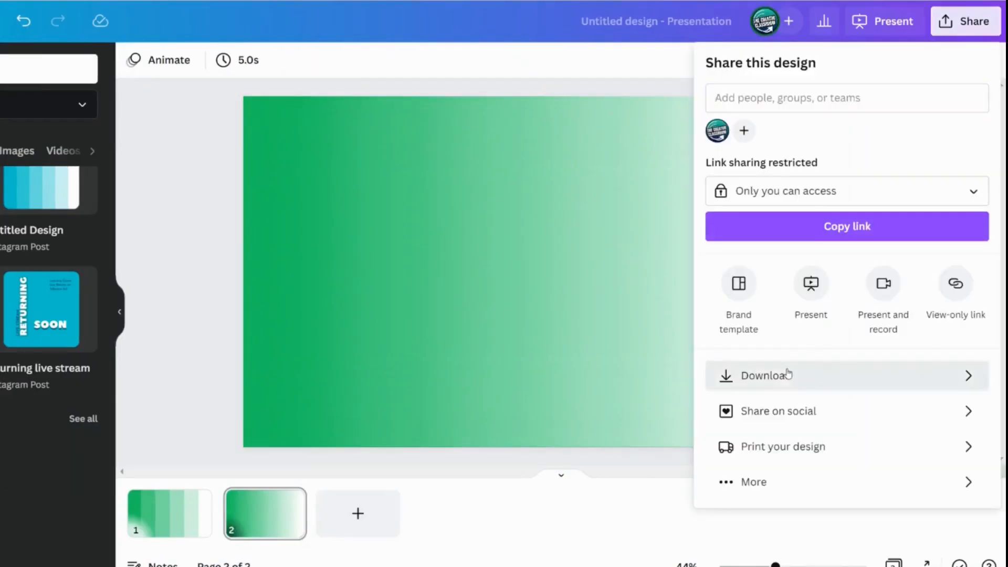
Download only page 2 as a PNG file
{"action": "left_click", "coordinate": [788, 373]}
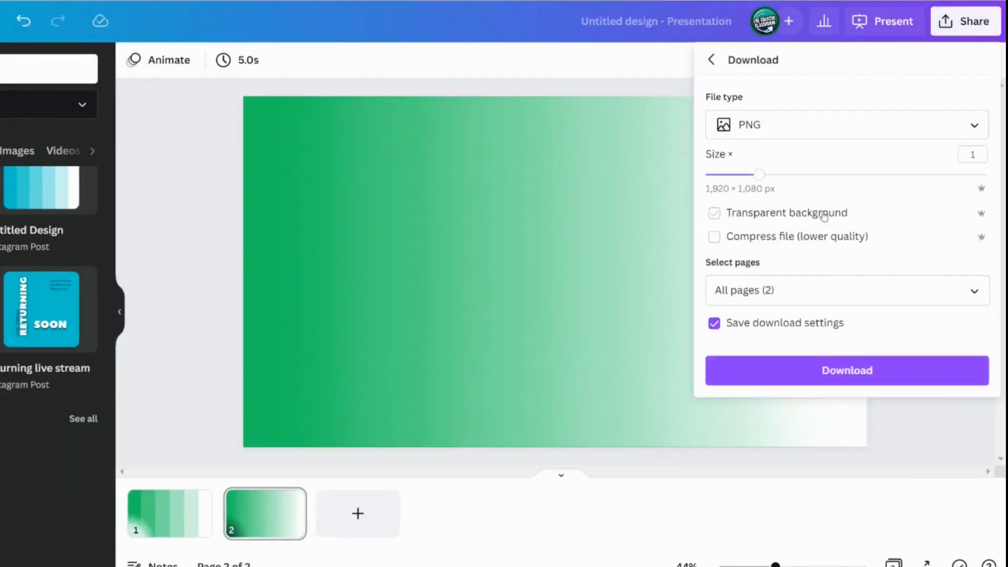
{"action": "left_click", "coordinate": [783, 290]}
{"action": "left_click", "coordinate": [796, 328]}
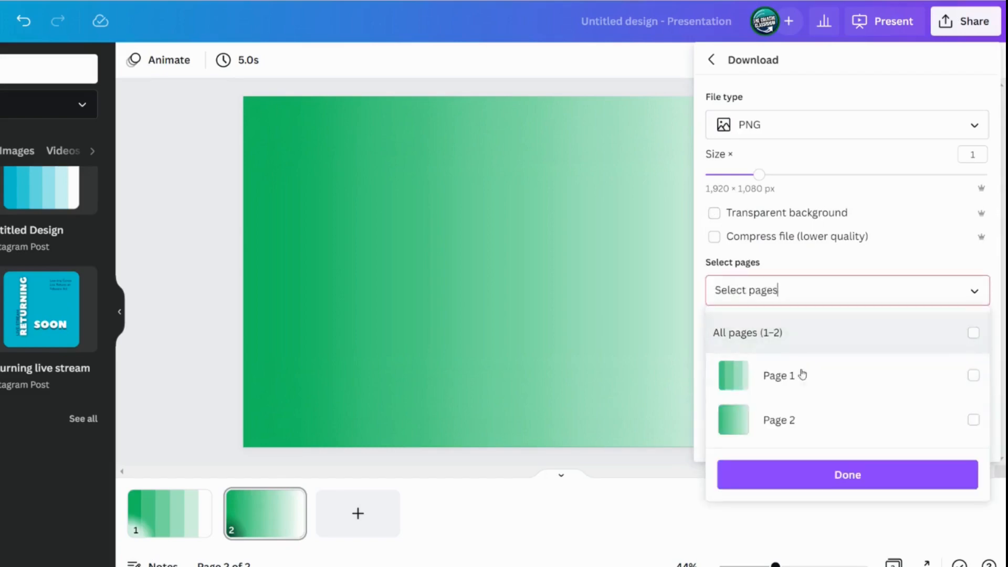
{"action": "left_click", "coordinate": [794, 418]}
{"action": "left_click", "coordinate": [786, 269]}
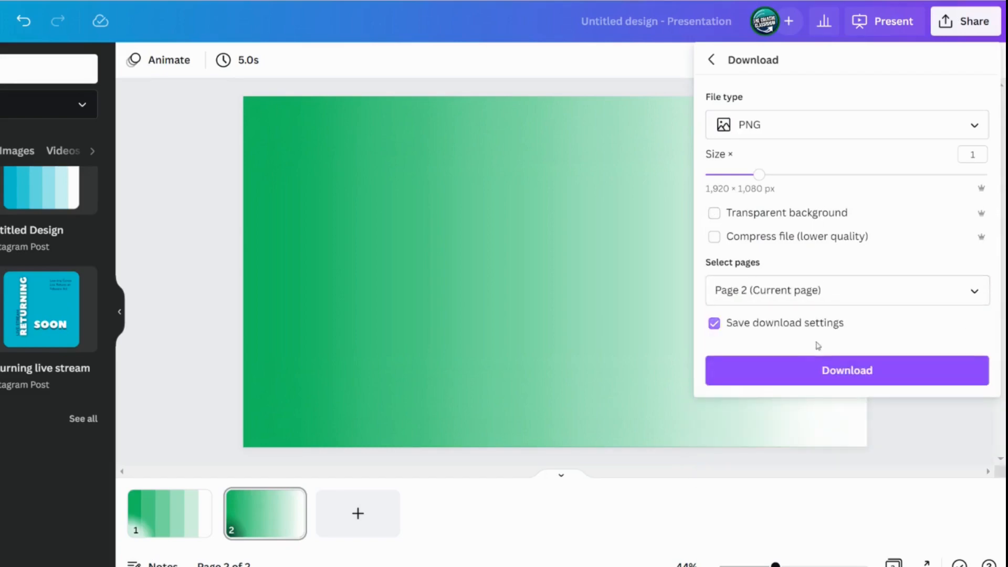
{"action": "left_click", "coordinate": [819, 370]}
Open the Custom Gradients folder, upload the gradient PNG into it, and move the placed image on the page
{"action": "left_click", "coordinate": [175, 142]}
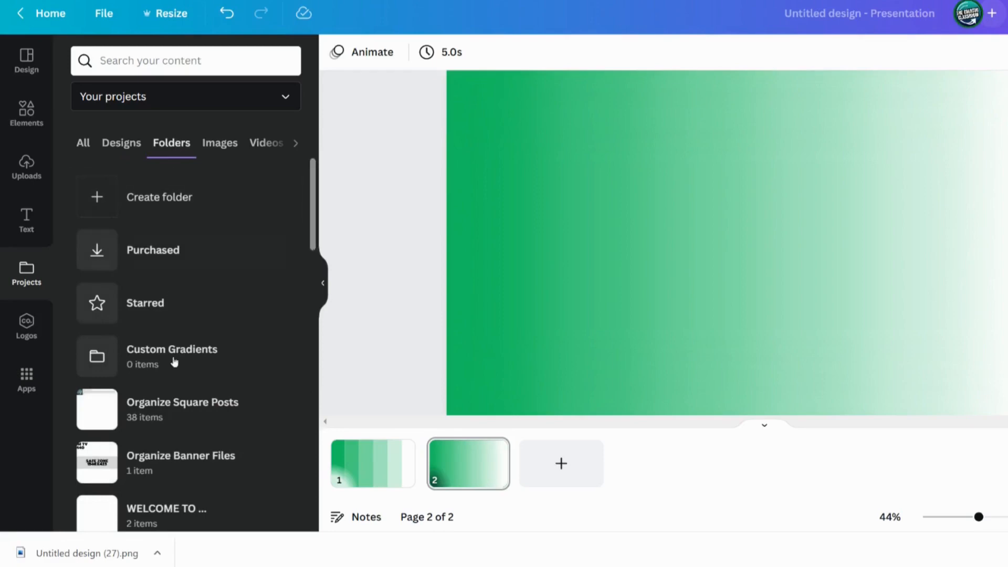
{"action": "type", "text": "gradient"}
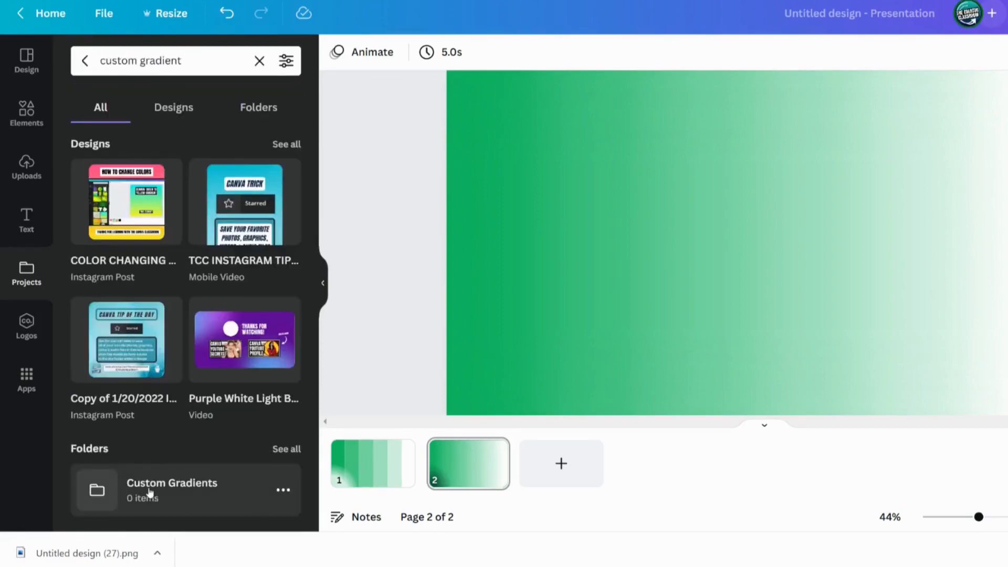
{"action": "left_click", "coordinate": [149, 493]}
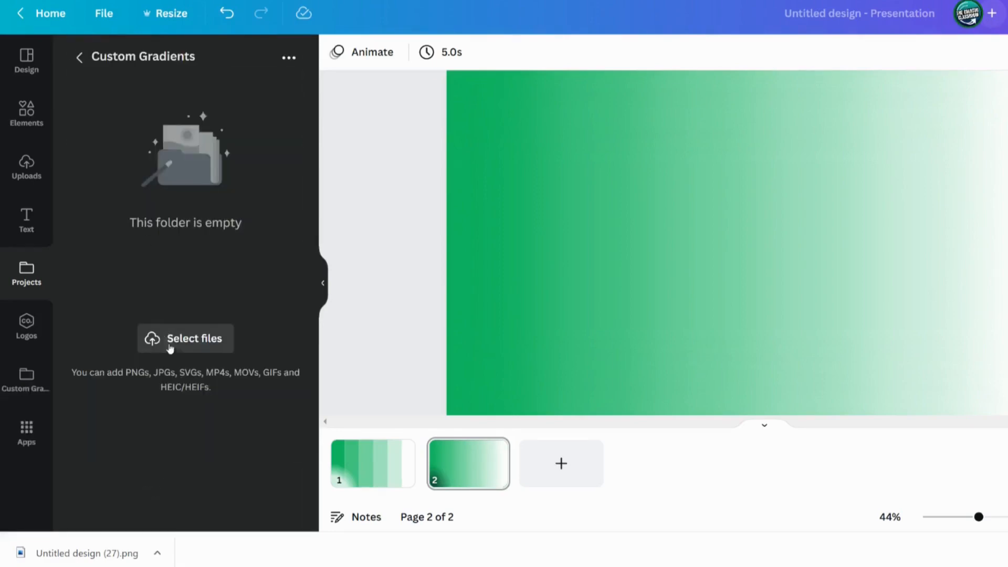
{"action": "left_click", "coordinate": [177, 352]}
{"action": "left_click", "coordinate": [348, 65]}
{"action": "double_click", "coordinate": [344, 67]}
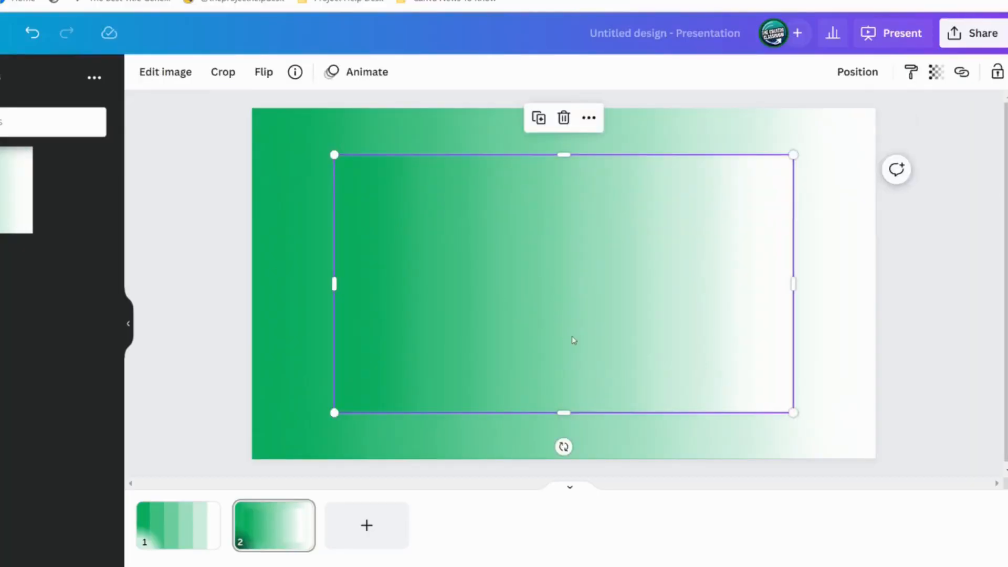
{"action": "left_click_drag", "start_coordinate": [577, 341], "coordinate": [237, 377]}
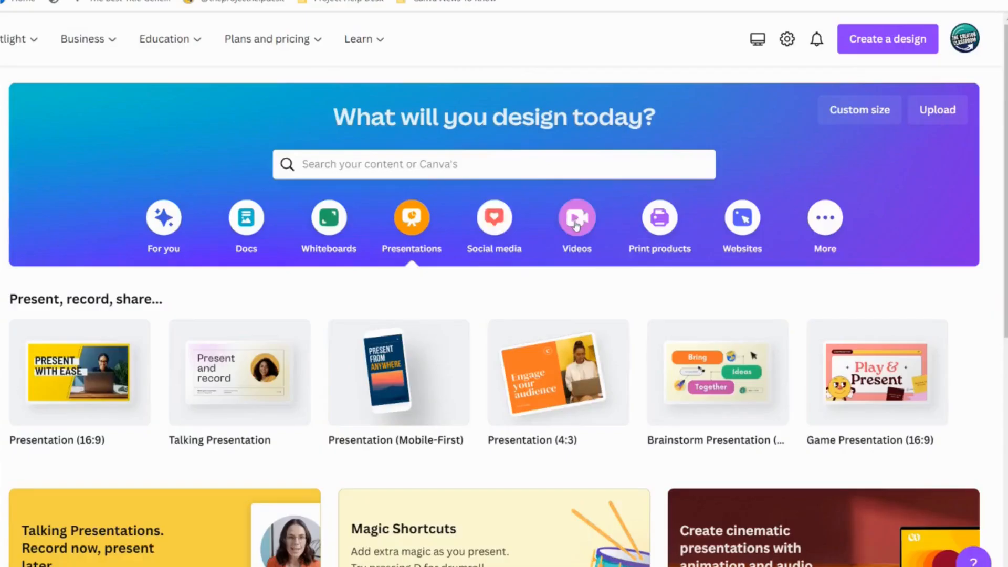
Create a blank Mobile Video design and open the Draw (Beta) app from the app search
{"action": "left_click", "coordinate": [576, 220]}
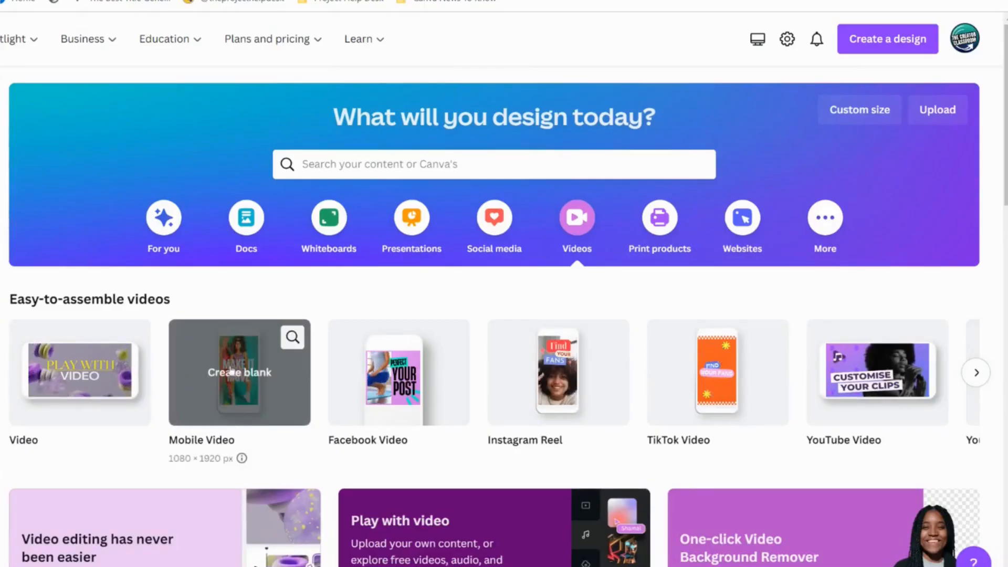
{"action": "left_click", "coordinate": [242, 405]}
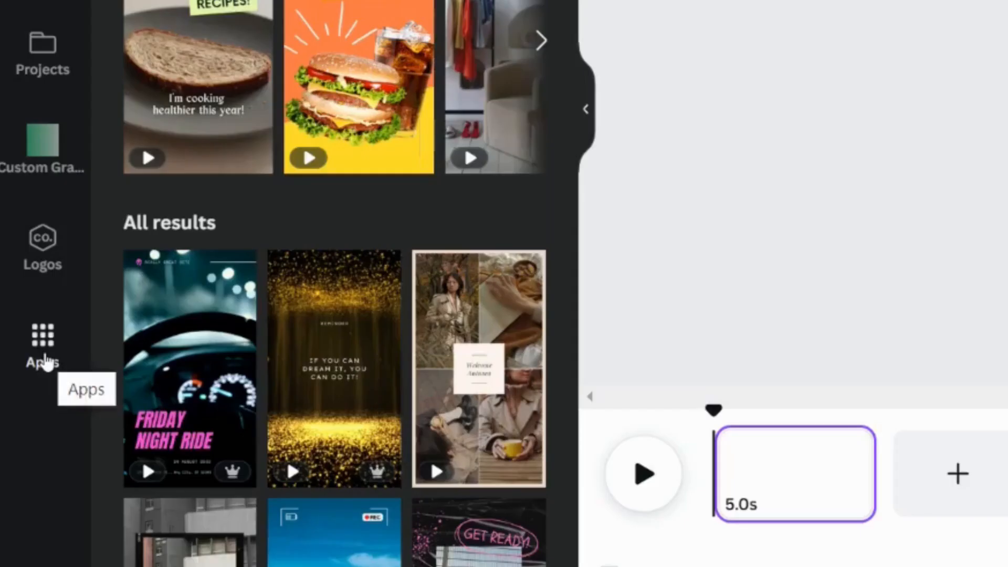
{"action": "left_click", "coordinate": [28, 438]}
{"action": "left_click", "coordinate": [198, 81]}
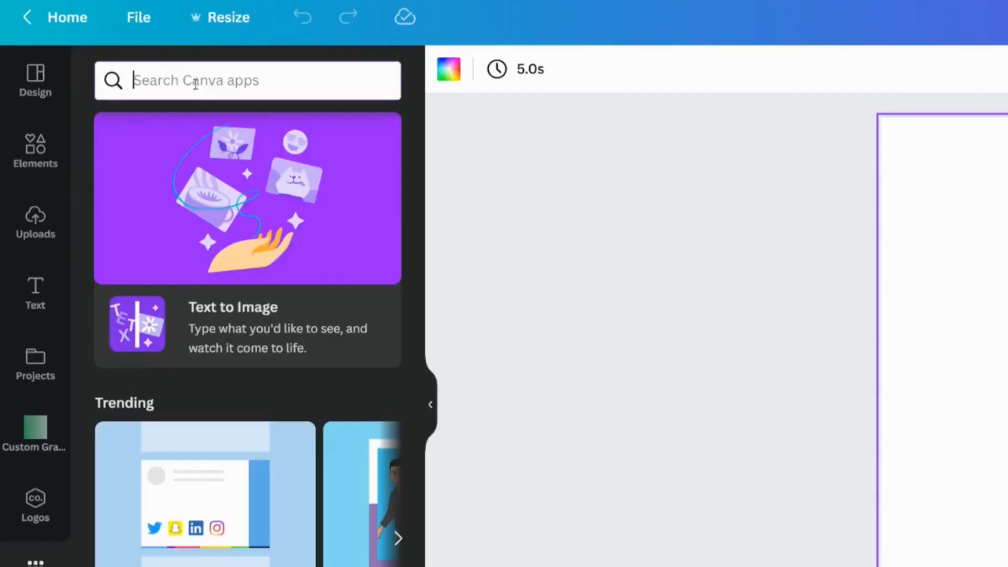
{"action": "type", "text": "draw"}
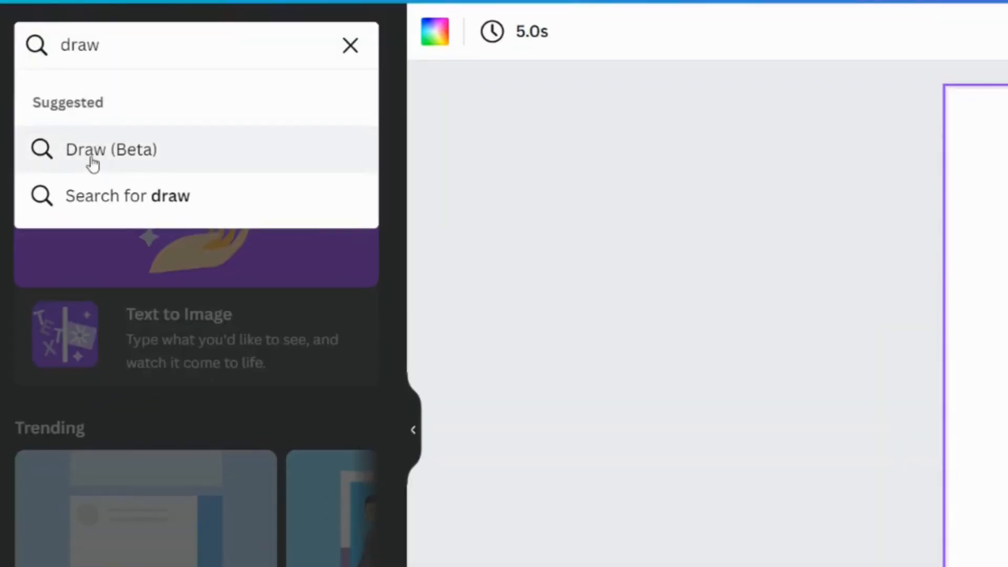
{"action": "left_click", "coordinate": [93, 163]}
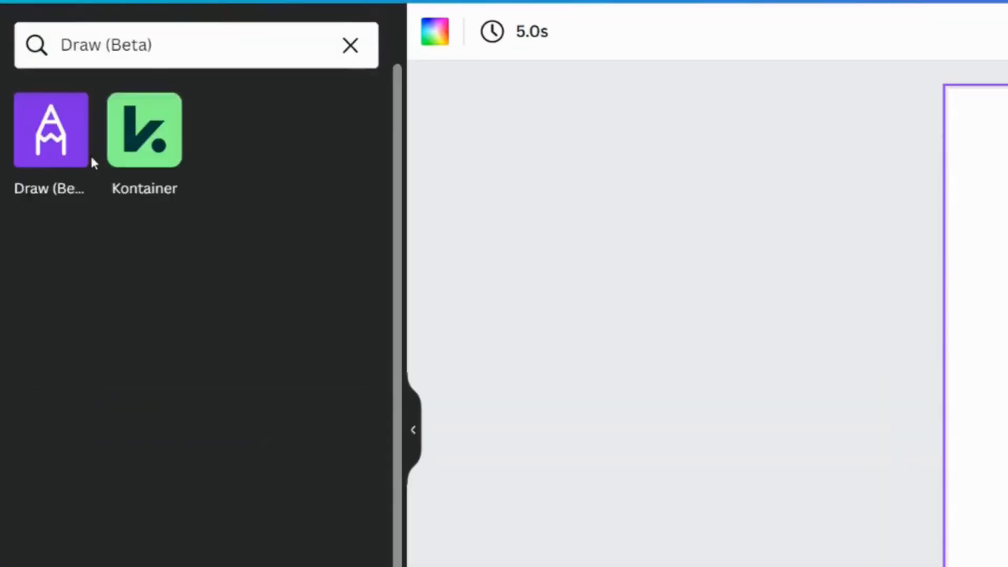
{"action": "left_click", "coordinate": [46, 150]}
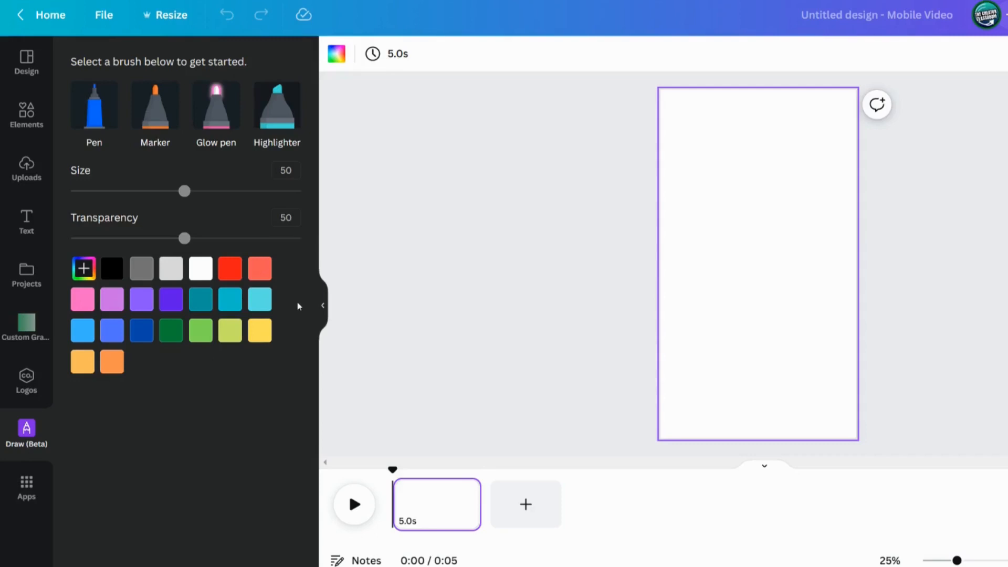
Choose the Marker brush at size 100 and transparency 100, and paint a dark teal band across the top of the page
{"action": "left_click", "coordinate": [151, 120]}
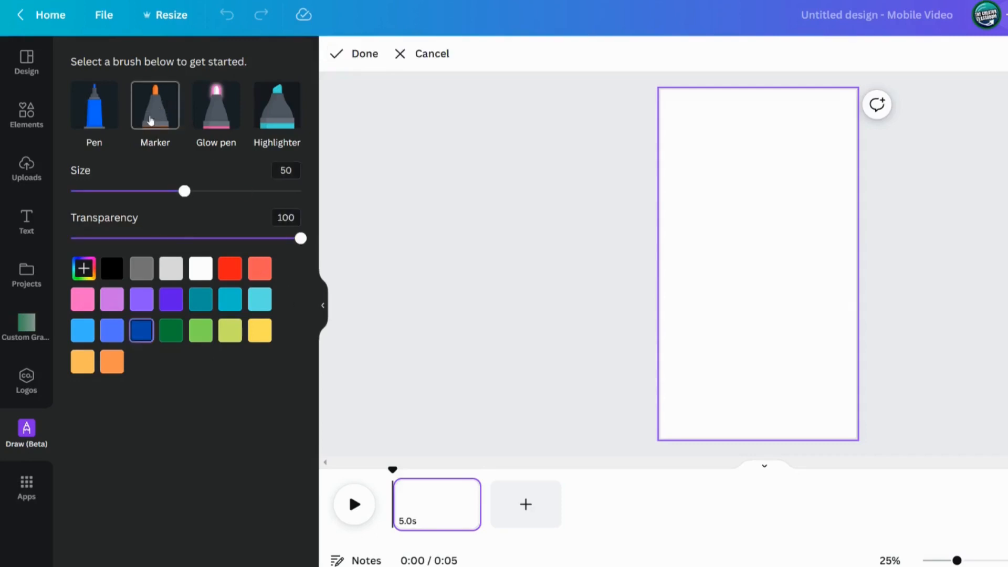
{"action": "left_click_drag", "start_coordinate": [195, 201], "coordinate": [447, 192]}
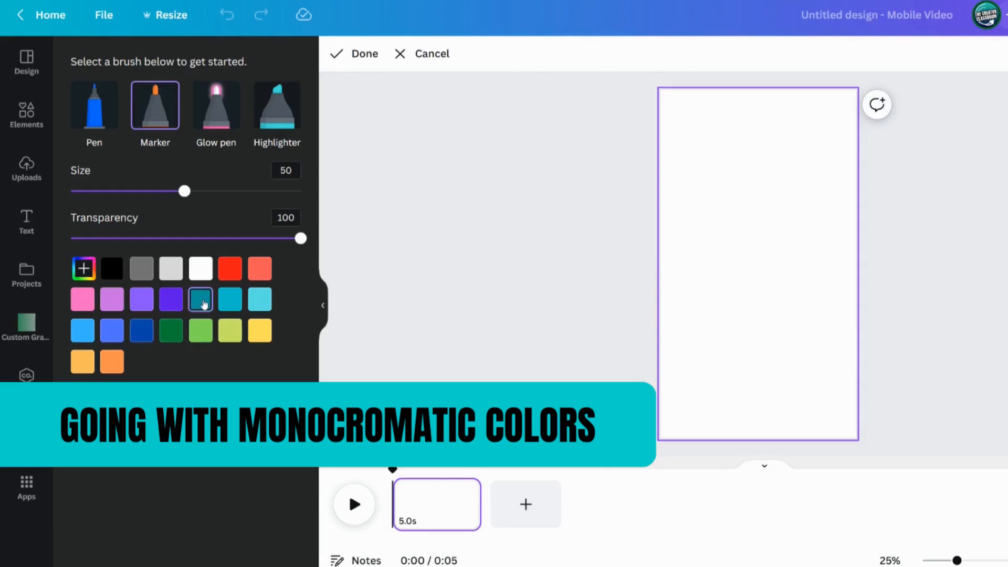
{"action": "left_click_drag", "start_coordinate": [253, 191], "coordinate": [388, 194]}
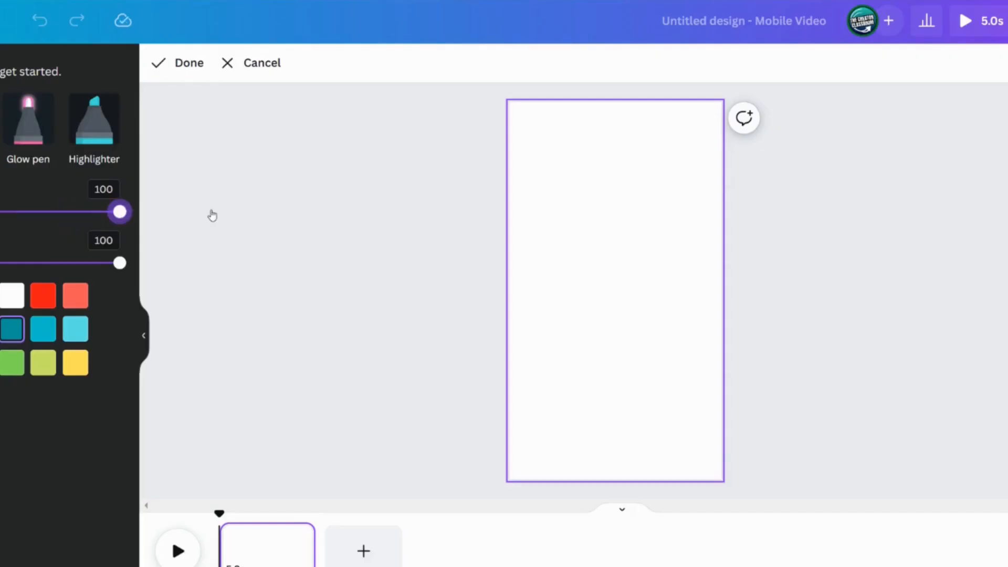
{"action": "left_click_drag", "start_coordinate": [501, 119], "coordinate": [757, 117]}
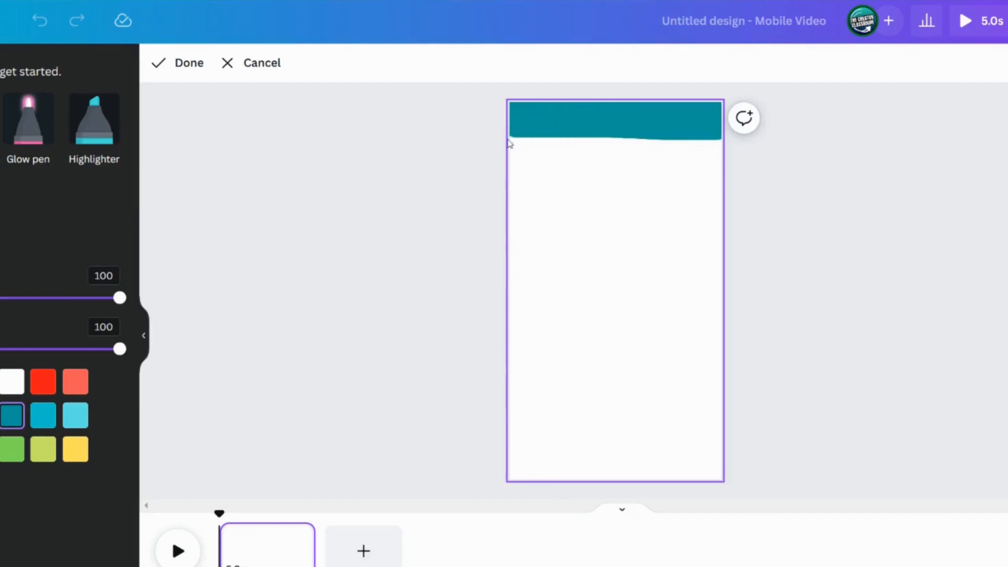
{"action": "left_click_drag", "start_coordinate": [509, 143], "coordinate": [738, 151]}
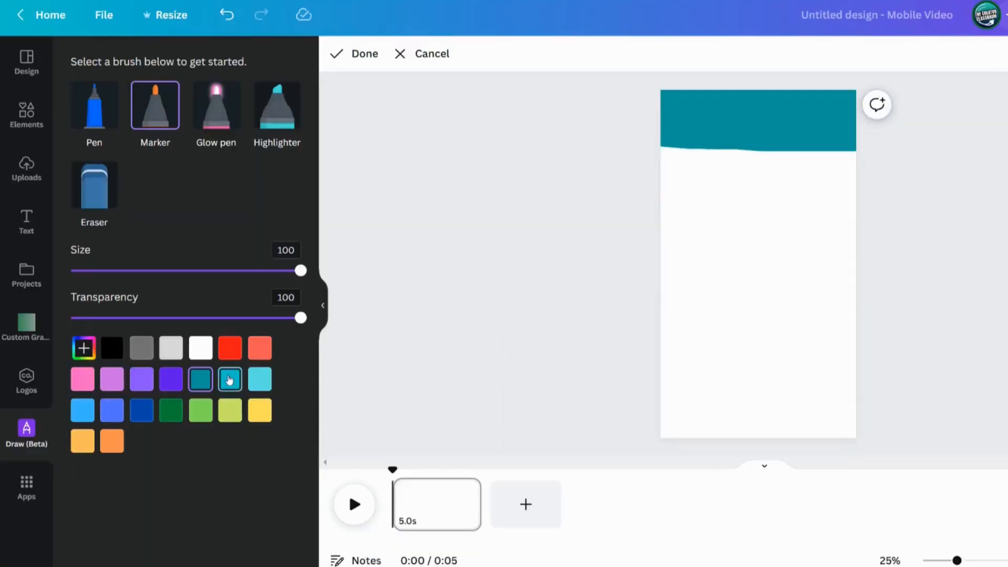
Switch to the medium teal colour and paint a wide band just below the dark teal one
{"action": "left_click", "coordinate": [229, 379]}
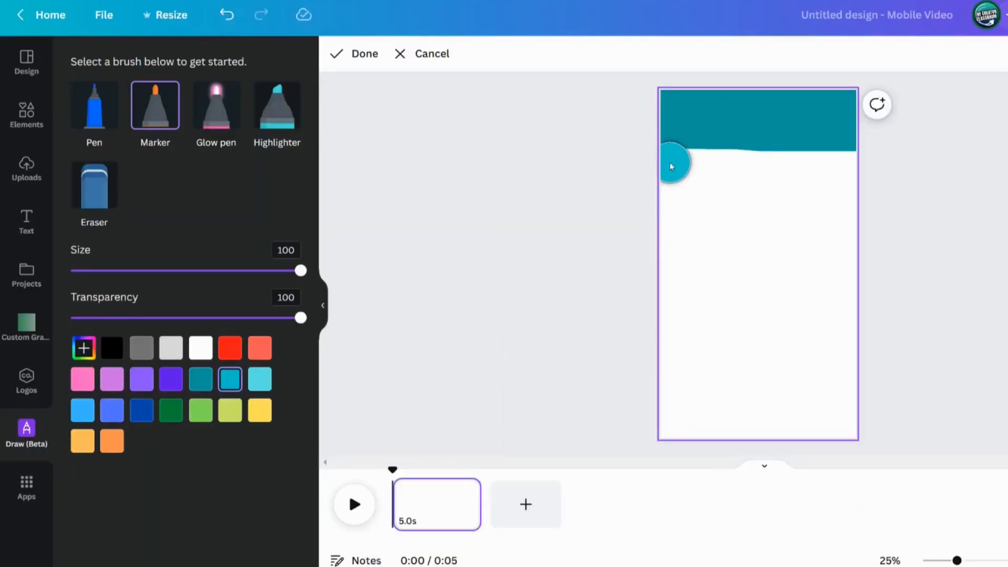
{"action": "mouse_move", "coordinate": [671, 166]}
{"action": "left_mouse_down"}
{"action": "mouse_move", "coordinate": [880, 163]}
{"action": "mouse_move", "coordinate": [657, 190]}
{"action": "mouse_move", "coordinate": [811, 209]}
{"action": "left_mouse_up"}
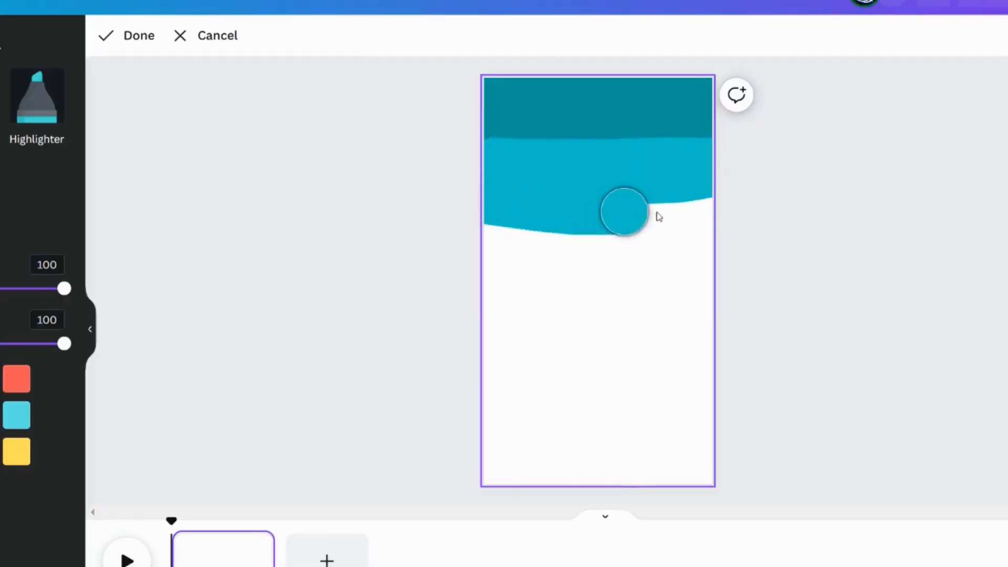
{"action": "left_click_drag", "start_coordinate": [659, 217], "coordinate": [416, 251]}
Switch to the light cyan colour, paint a third band beneath, and finish the drawing
{"action": "left_click", "coordinate": [24, 422]}
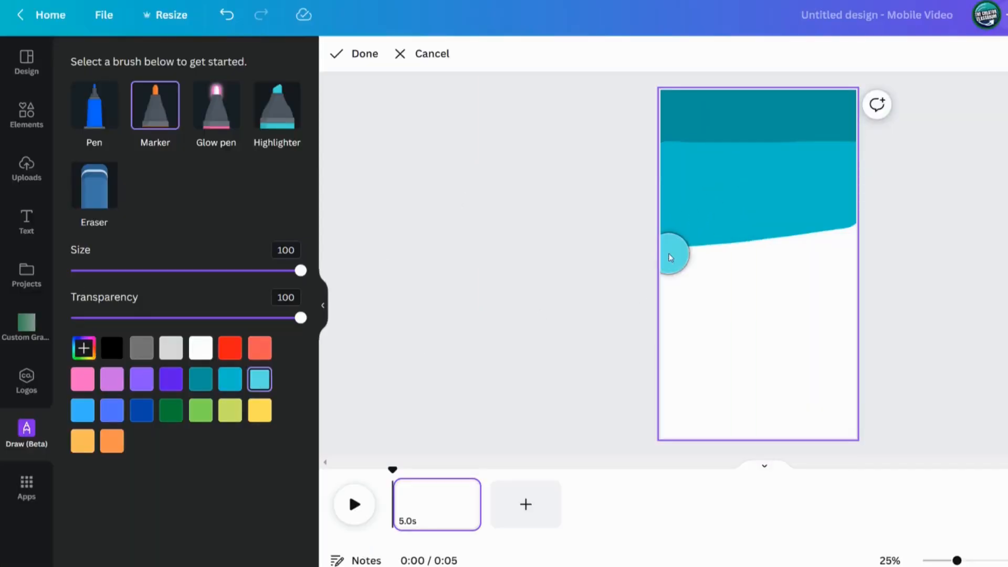
{"action": "mouse_move", "coordinate": [671, 258]}
{"action": "left_mouse_down"}
{"action": "mouse_move", "coordinate": [790, 247]}
{"action": "mouse_move", "coordinate": [827, 263]}
{"action": "mouse_move", "coordinate": [819, 300]}
{"action": "mouse_move", "coordinate": [809, 285]}
{"action": "left_mouse_up"}
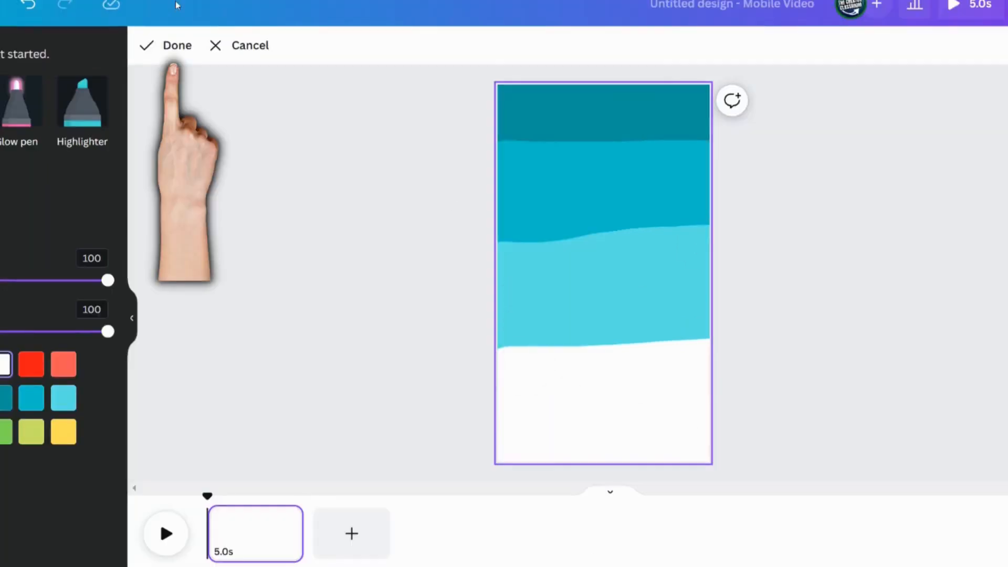
{"action": "left_click", "coordinate": [169, 48]}
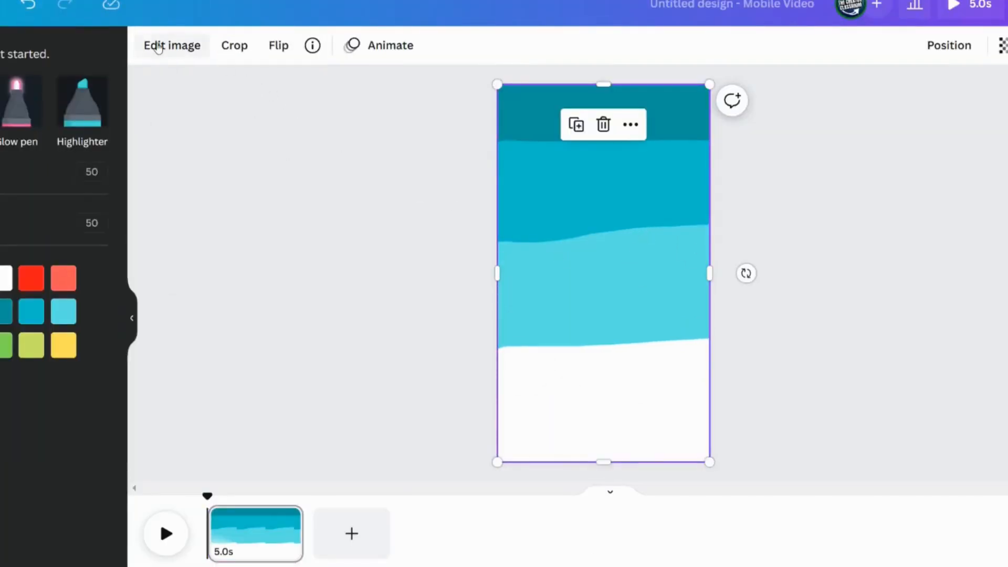
Open the drawing's image adjustments and push the Blur slider to its maximum
{"action": "left_click", "coordinate": [158, 46]}
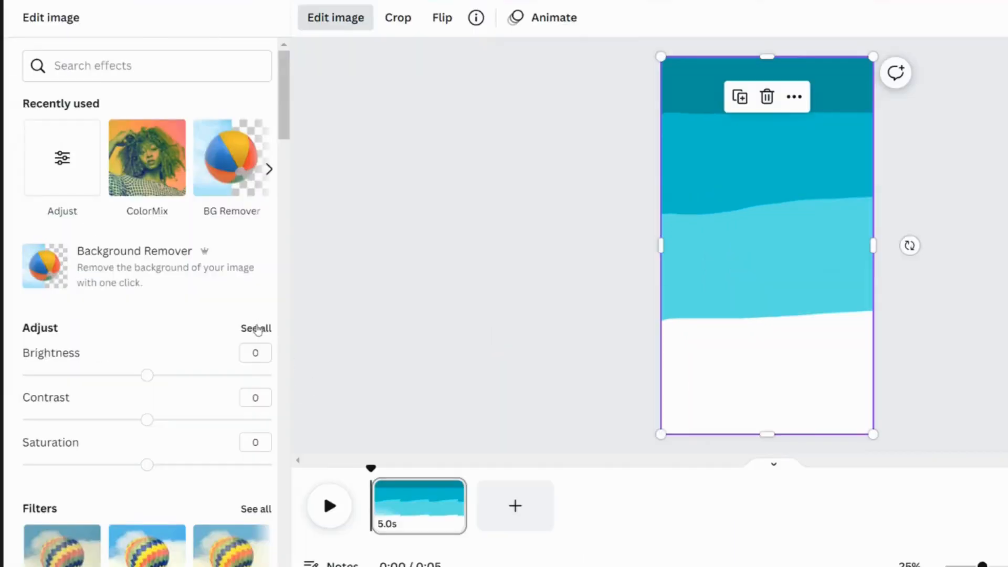
{"action": "left_click", "coordinate": [257, 329]}
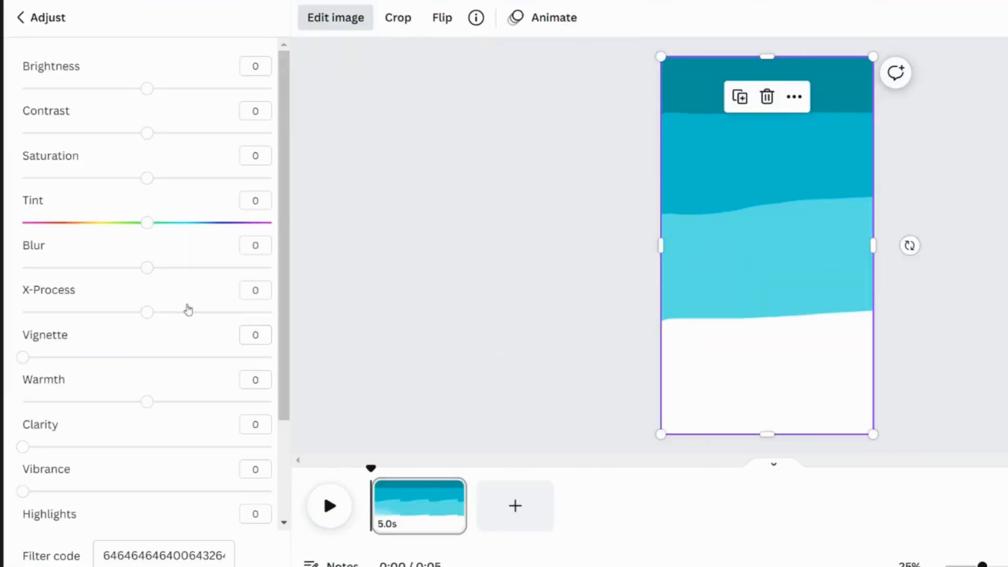
{"action": "left_click_drag", "start_coordinate": [150, 268], "coordinate": [283, 270]}
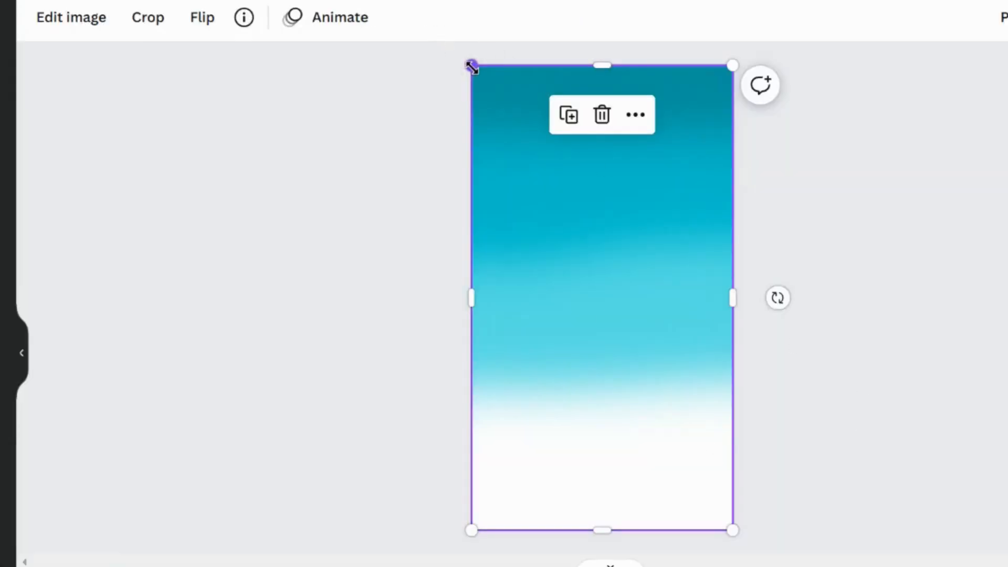
Enlarge the blurred drawing past the page edges by pulling its top-left and bottom-right corners outward
{"action": "left_click_drag", "start_coordinate": [471, 66], "coordinate": [461, 46]}
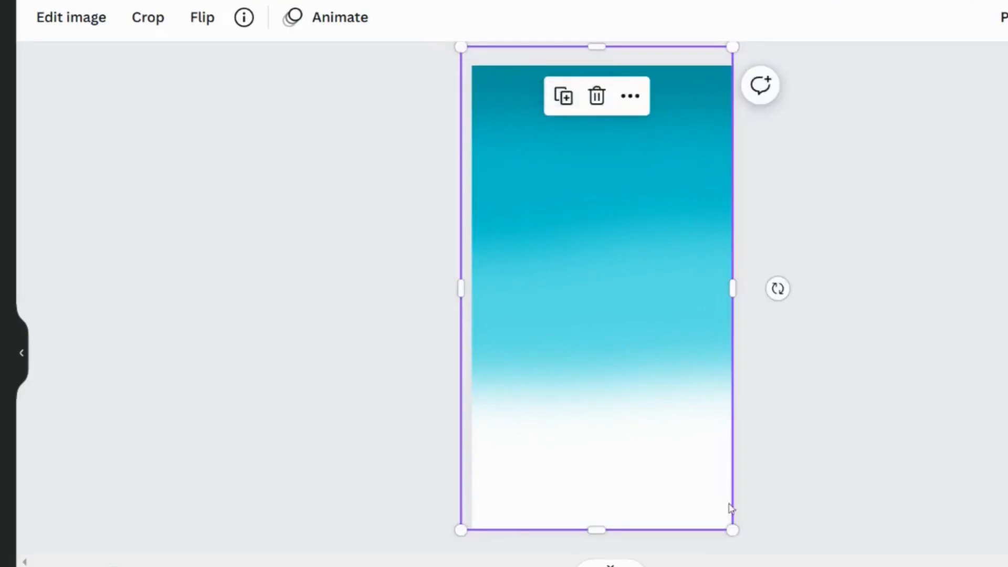
{"action": "left_click_drag", "start_coordinate": [732, 531], "coordinate": [781, 566]}
Download the design as a PNG file
{"action": "left_click", "coordinate": [972, 22]}
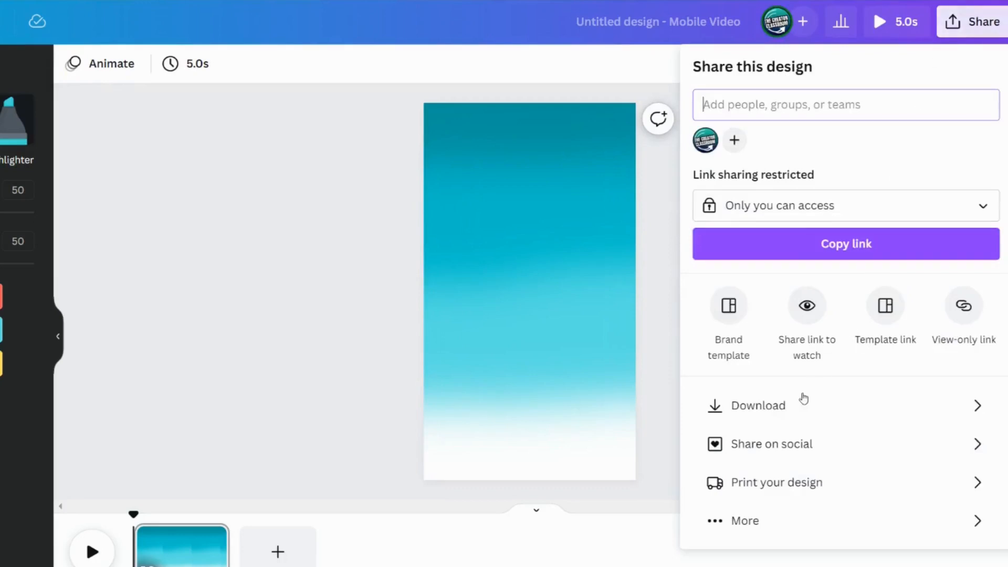
{"action": "left_click", "coordinate": [778, 407]}
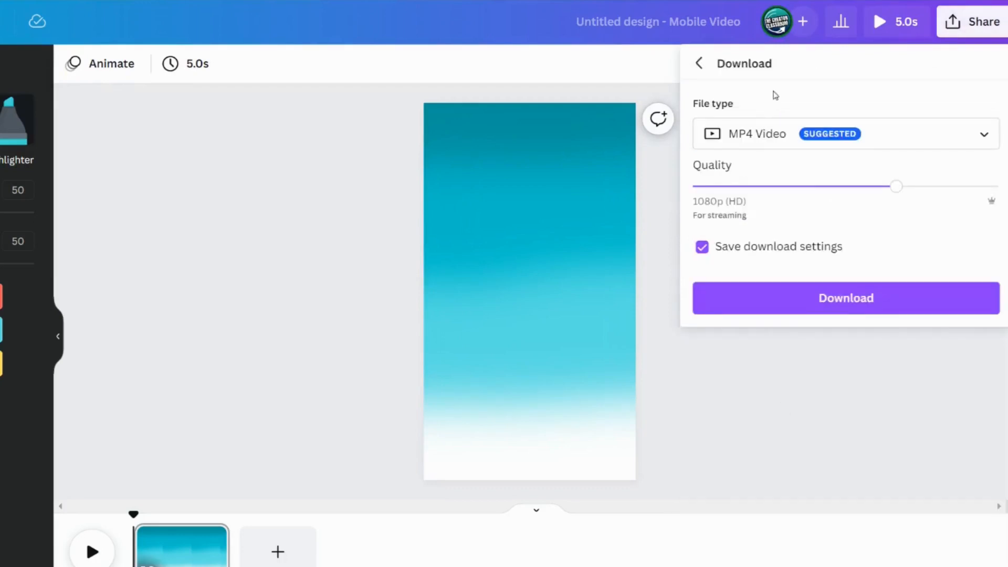
{"action": "left_click", "coordinate": [740, 138]}
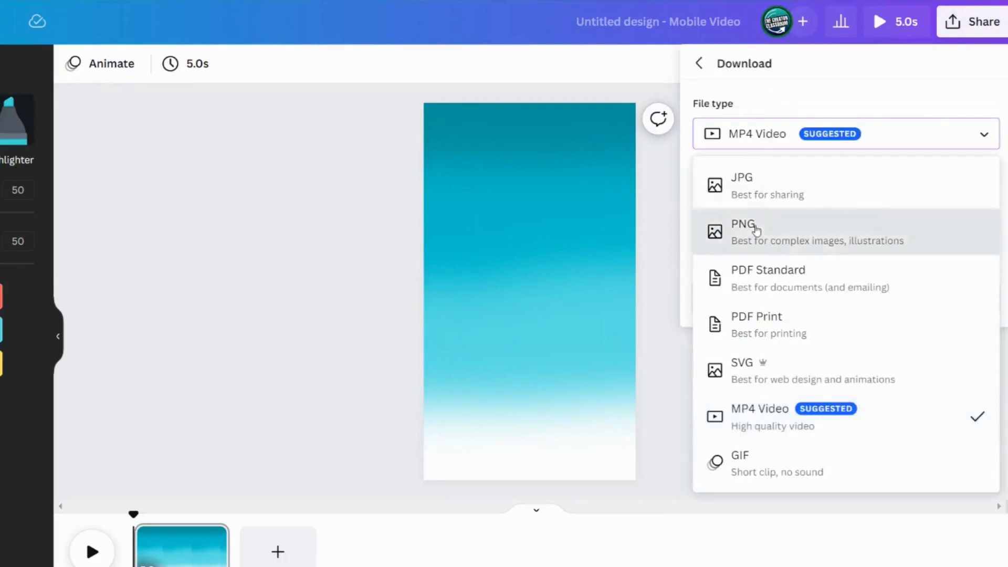
{"action": "left_click", "coordinate": [756, 228]}
{"action": "left_click", "coordinate": [785, 344]}
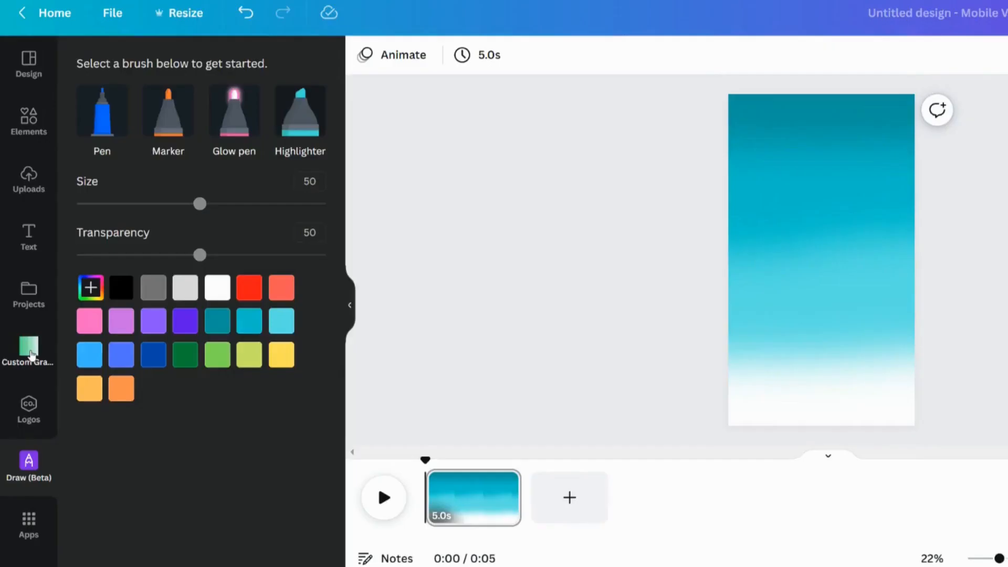
Open the Custom Gradients folder and upload the new gradient PNG into it
{"action": "left_click", "coordinate": [30, 351]}
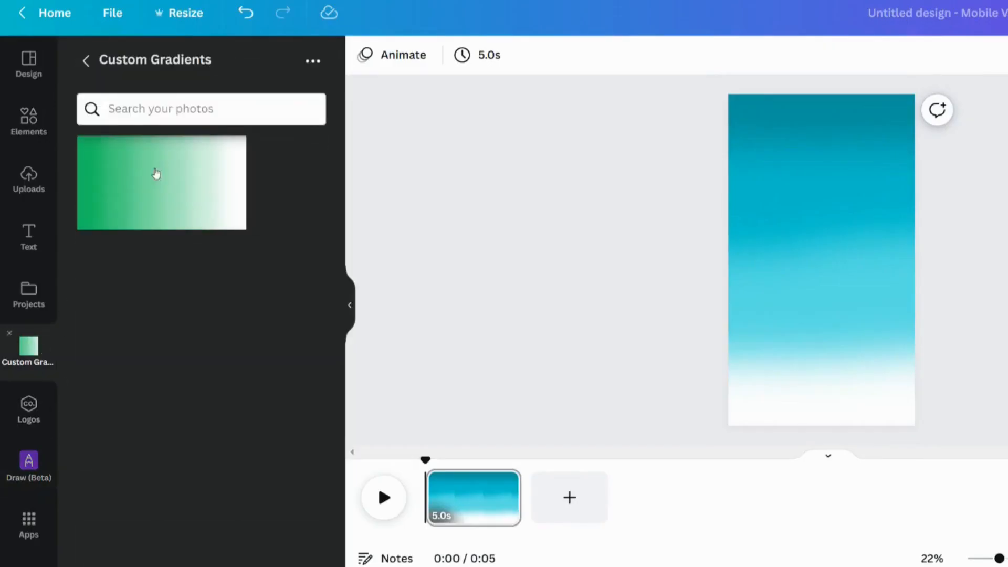
{"action": "left_click", "coordinate": [313, 61]}
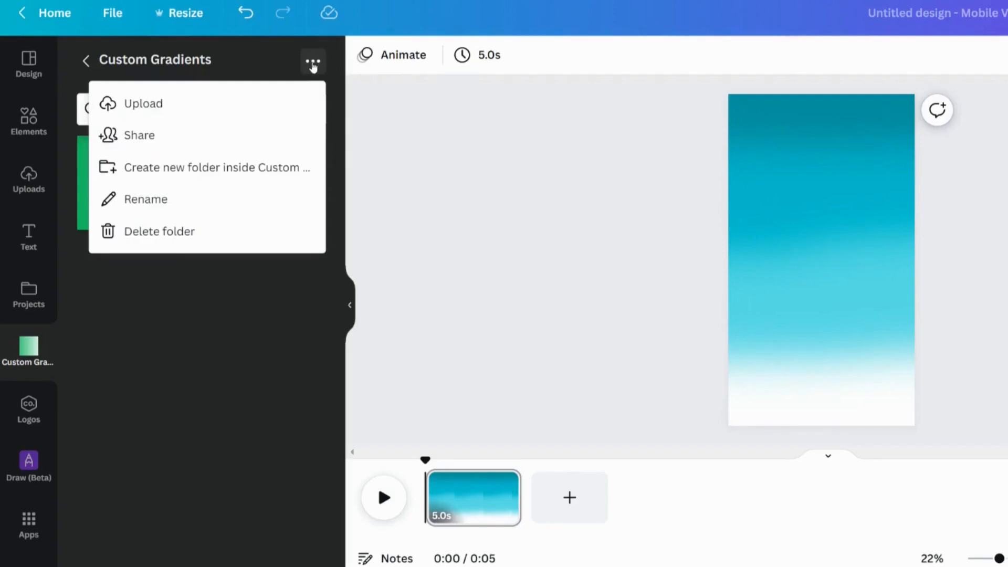
{"action": "left_click", "coordinate": [145, 116]}
{"action": "double_click", "coordinate": [308, 67]}
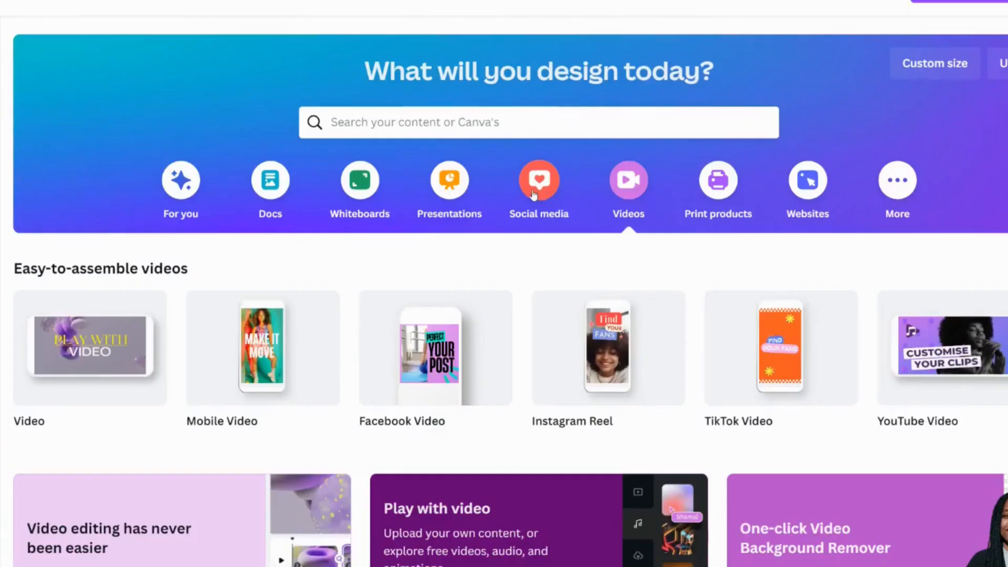
Open the Social media design category on the home page
{"action": "left_click", "coordinate": [539, 180]}
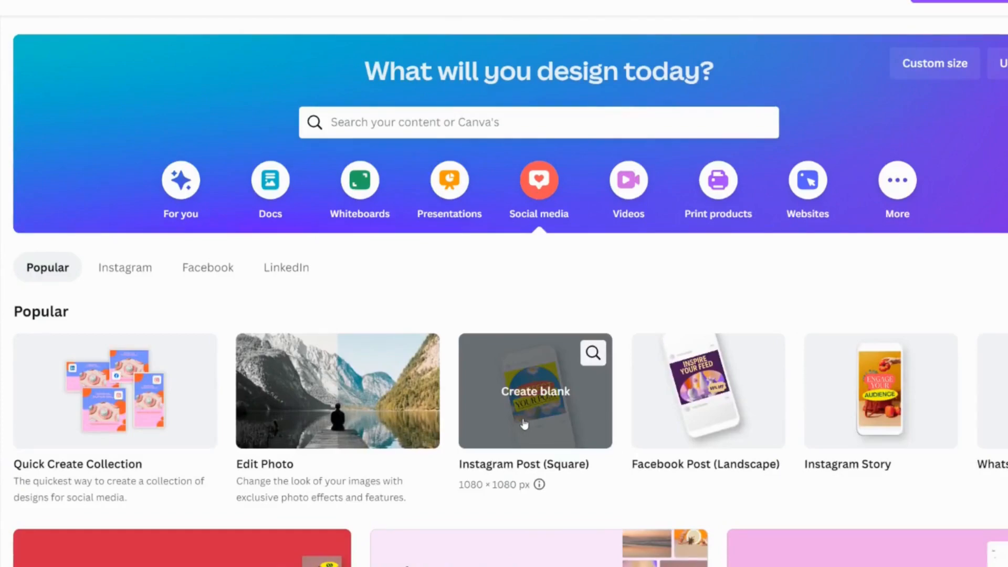
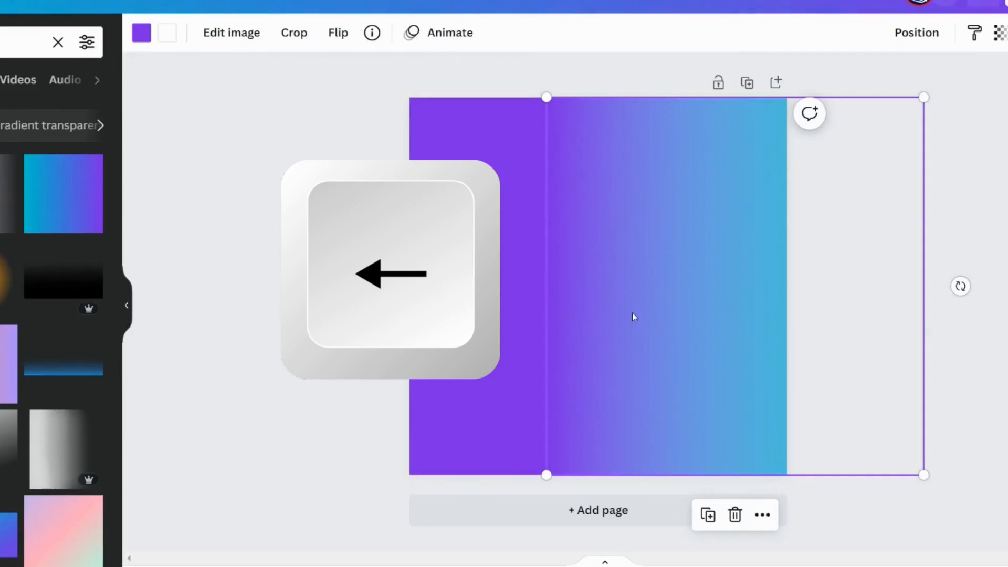
Delete the selected overlapping gradient element and download the design as a PNG
{"action": "key", "text": "BackSpace"}
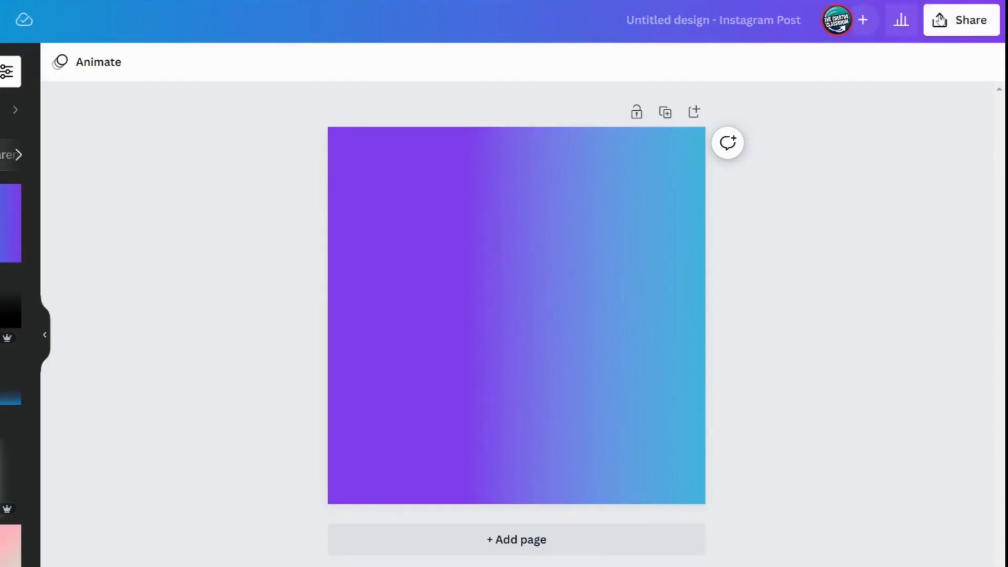
{"action": "left_click", "coordinate": [936, 27]}
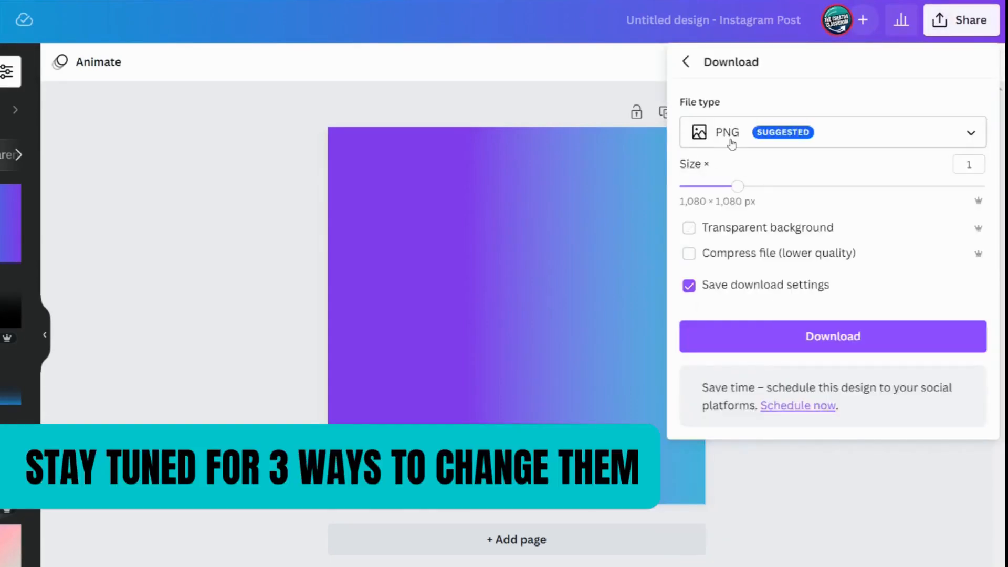
{"action": "left_click", "coordinate": [810, 338]}
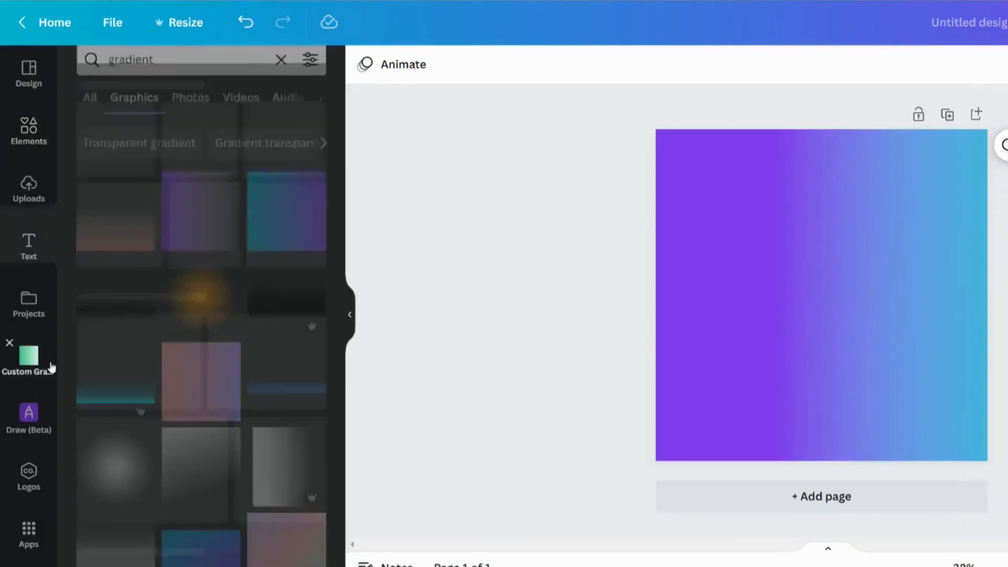
Upload the downloaded gradient PNG into the Custom Gradients folder
{"action": "left_click", "coordinate": [29, 357]}
{"action": "left_click", "coordinate": [311, 71]}
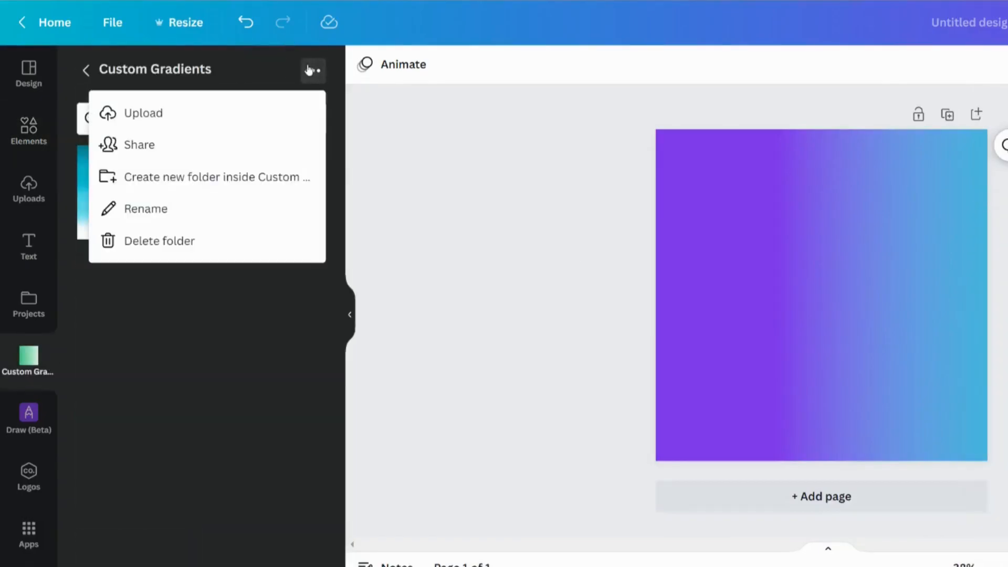
{"action": "left_click", "coordinate": [150, 116]}
{"action": "double_click", "coordinate": [353, 73]}
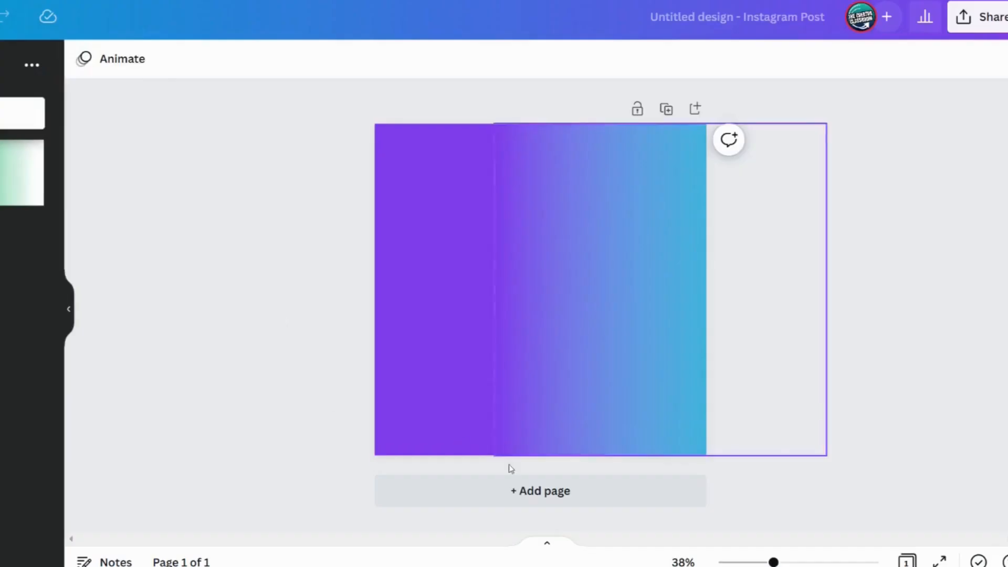
Add a new page and insert the teal gradient that fades to transparency from the gradient graphics
{"action": "left_click", "coordinate": [801, 496]}
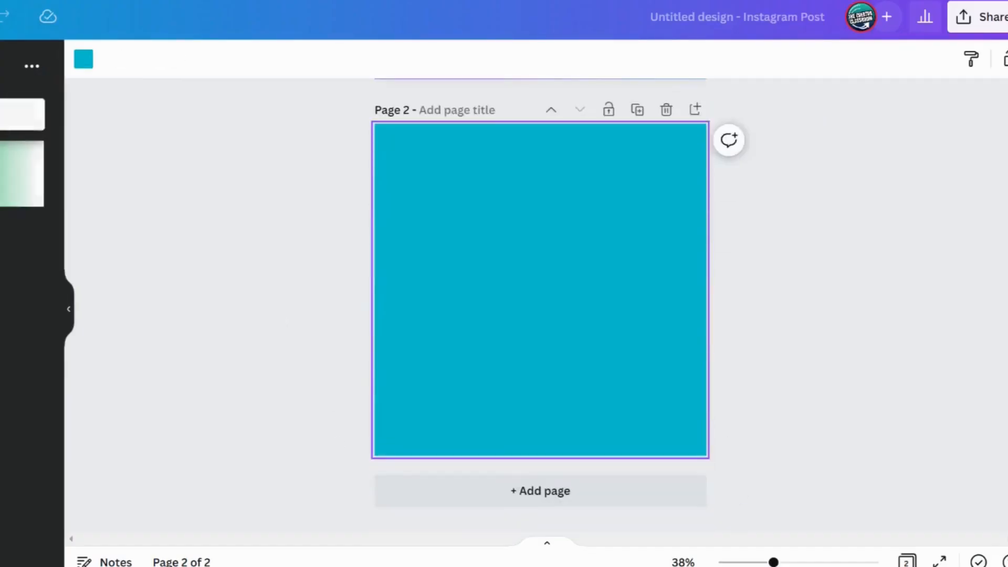
{"action": "left_click", "coordinate": [0, 124]}
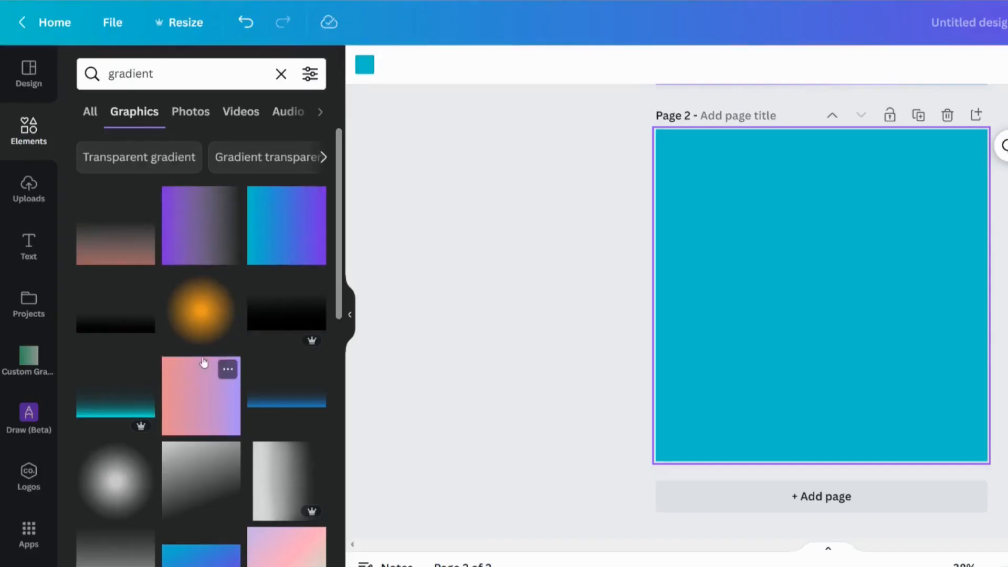
{"action": "left_click", "coordinate": [120, 327]}
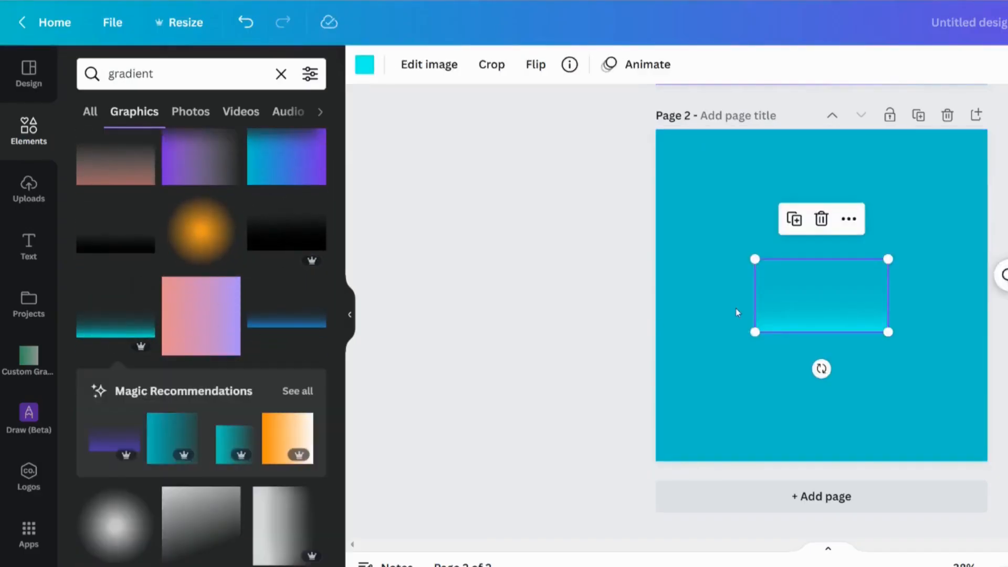
Check the gradient graphic's details and change its colour to the document's purple
{"action": "left_click", "coordinate": [707, 244]}
{"action": "left_click", "coordinate": [143, 292]}
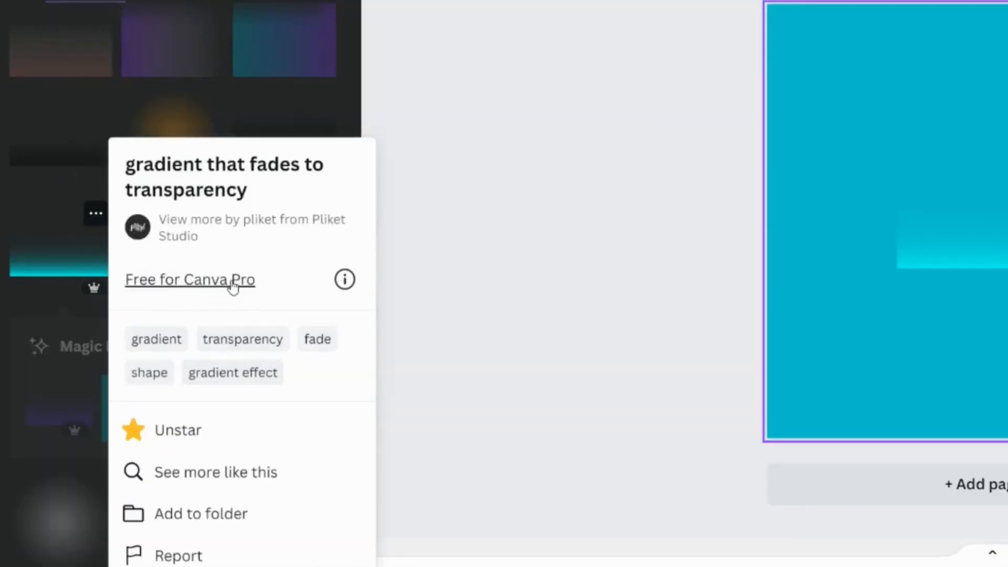
{"action": "left_click", "coordinate": [655, 138]}
{"action": "left_click", "coordinate": [945, 209]}
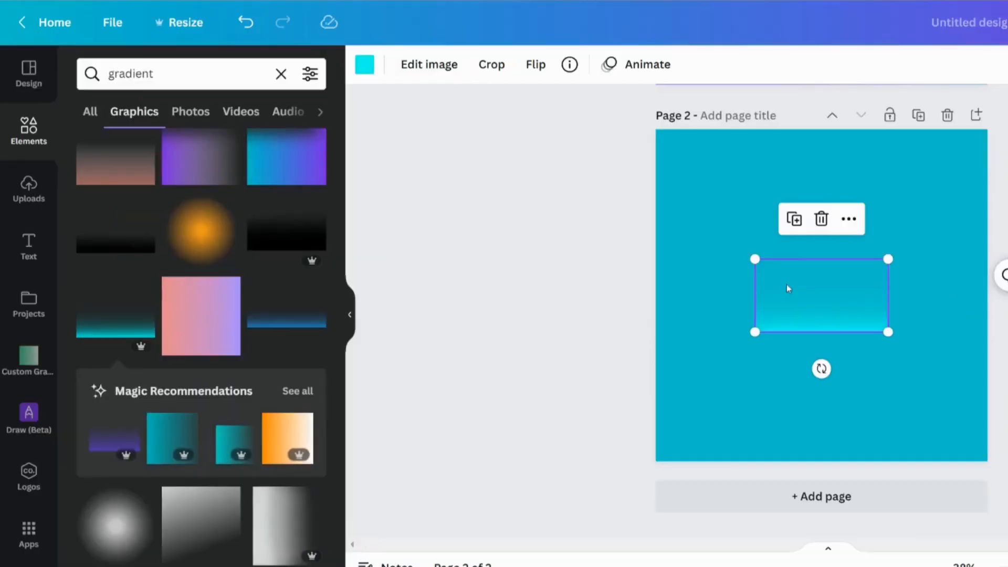
{"action": "left_click", "coordinate": [366, 65]}
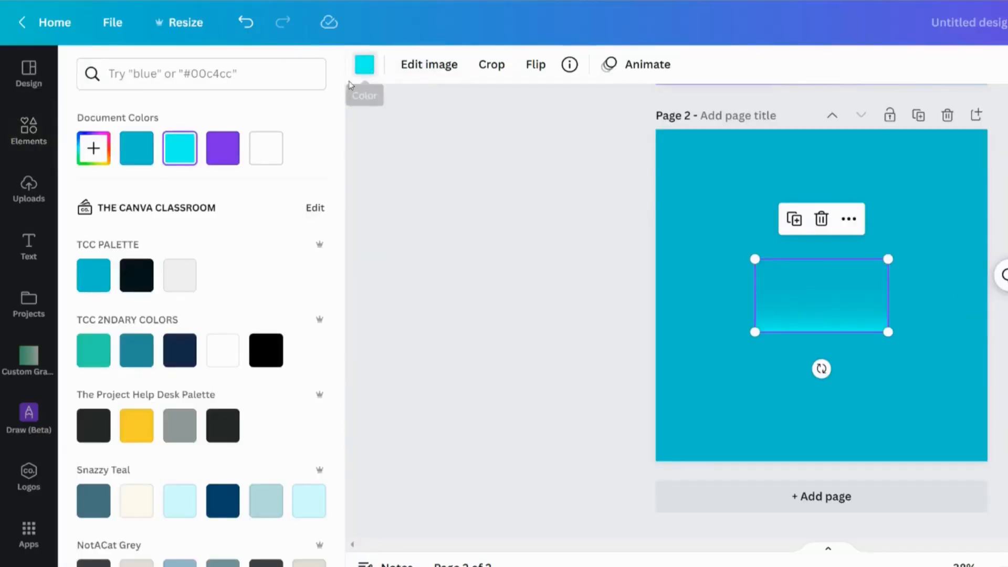
{"action": "left_click", "coordinate": [222, 148]}
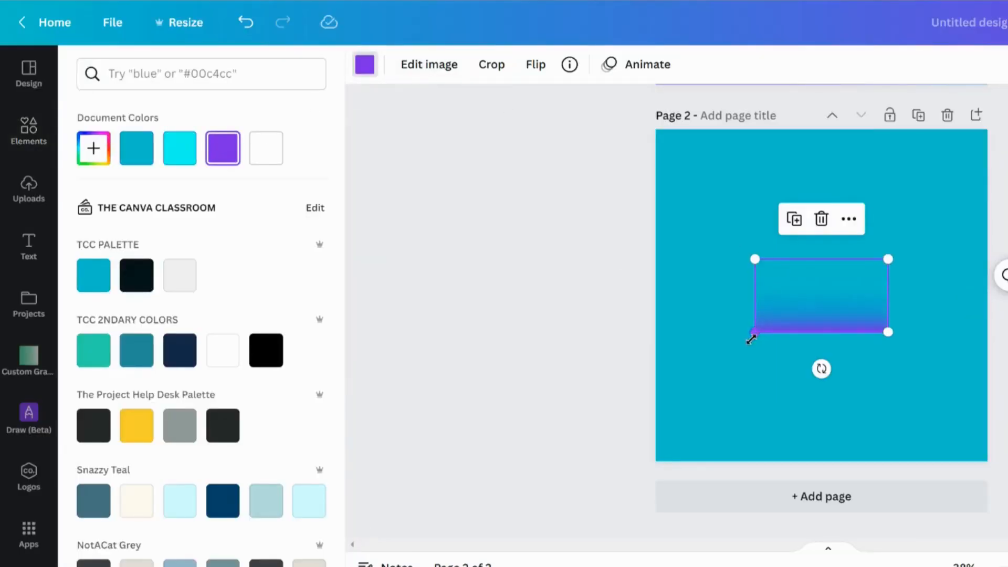
Stretch the purple gradient graphic to span the full page width across the lower half
{"action": "left_click_drag", "start_coordinate": [752, 338], "coordinate": [697, 439]}
{"action": "left_click_drag", "start_coordinate": [889, 382], "coordinate": [982, 466]}
{"action": "left_click_drag", "start_coordinate": [944, 409], "coordinate": [944, 421]}
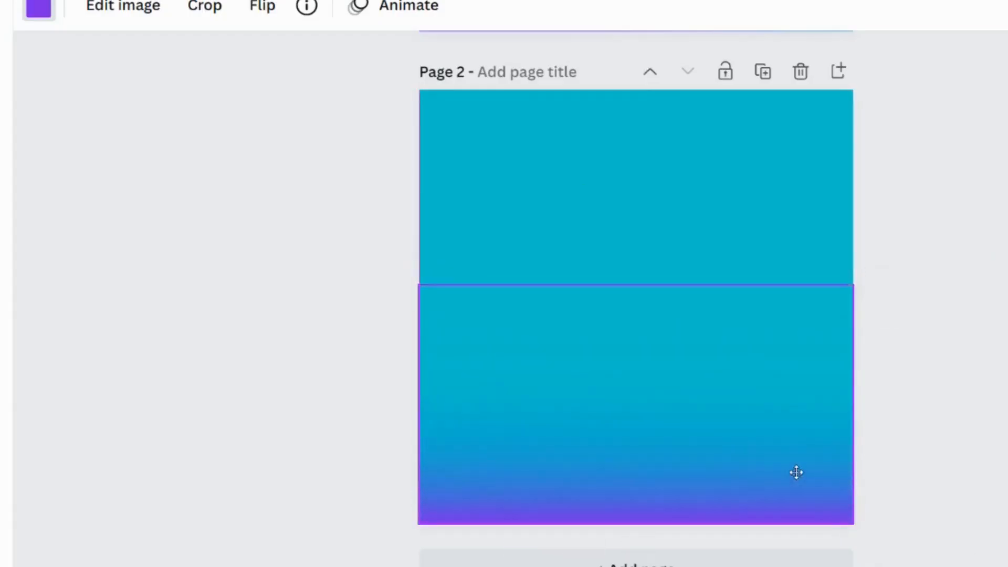
{"action": "left_click", "coordinate": [394, 452]}
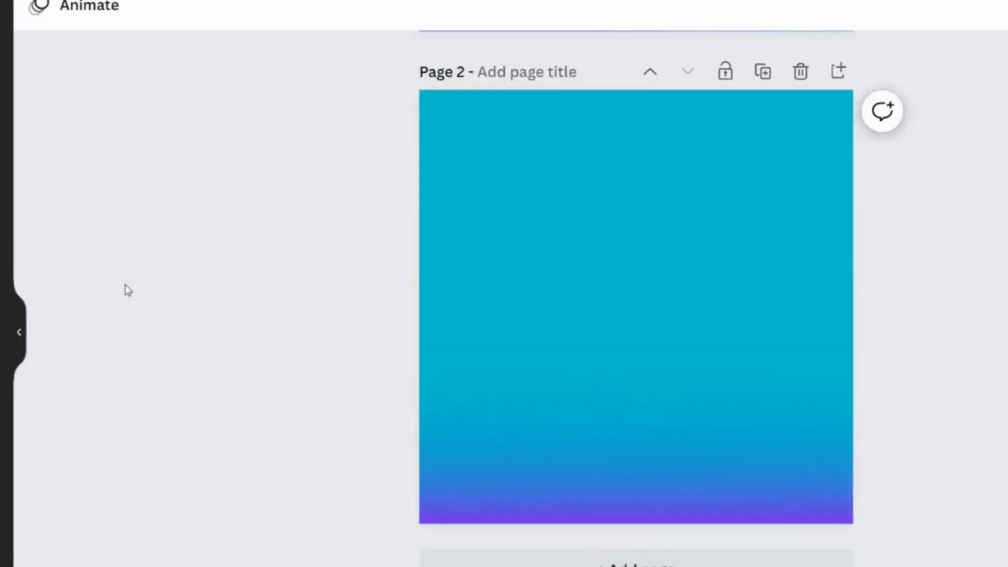
Set the page background colour to black
{"action": "left_click", "coordinate": [551, 164]}
{"action": "left_click", "coordinate": [240, 147]}
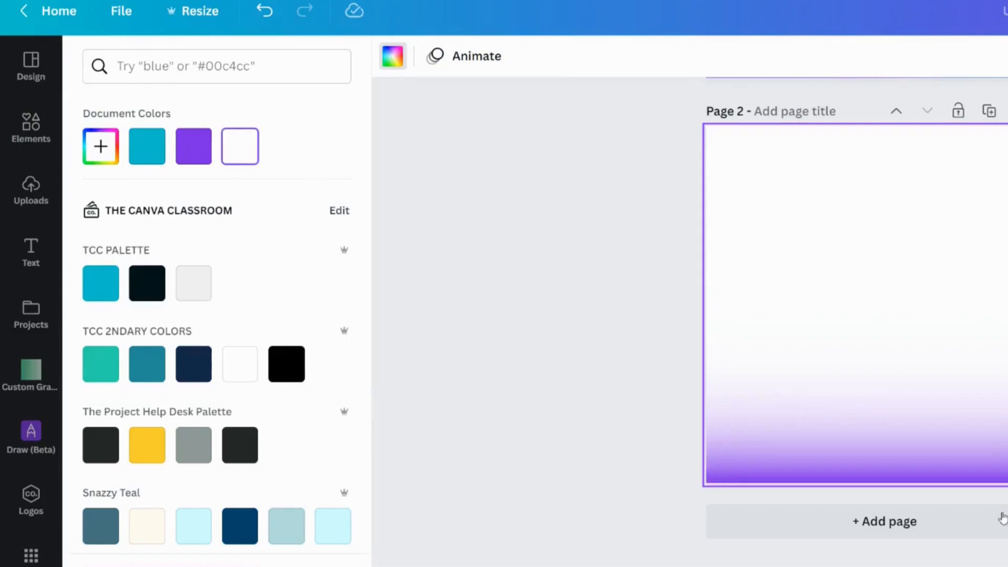
{"action": "left_click", "coordinate": [292, 376]}
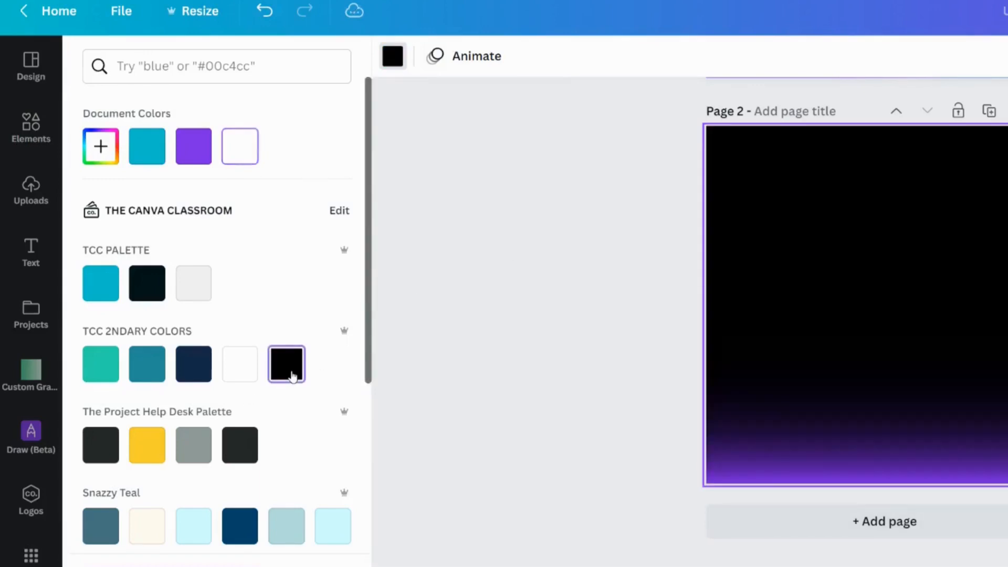
Move the purple gradient graphic up so it ends around the middle of the page
{"action": "left_click", "coordinate": [545, 360]}
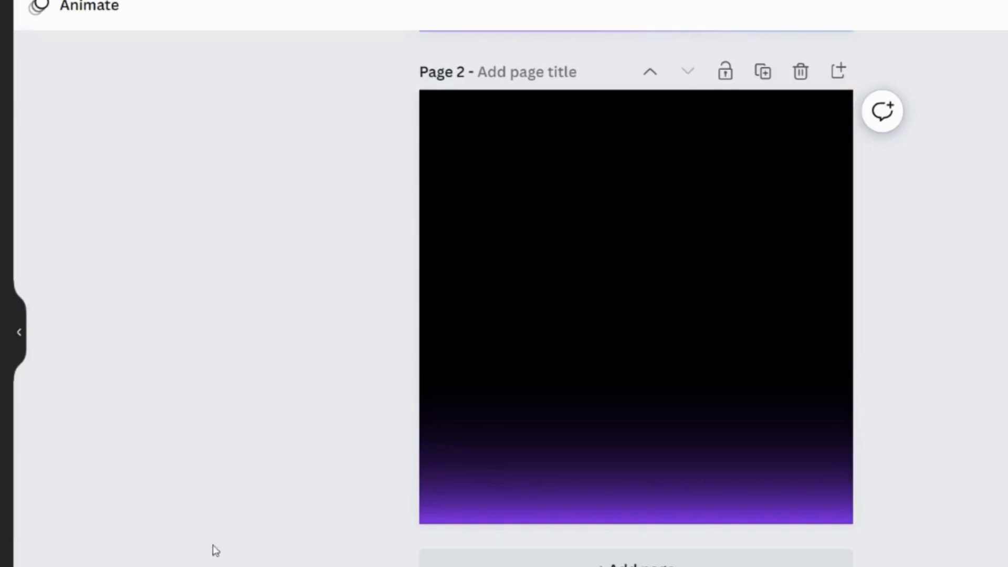
{"action": "left_click", "coordinate": [546, 502]}
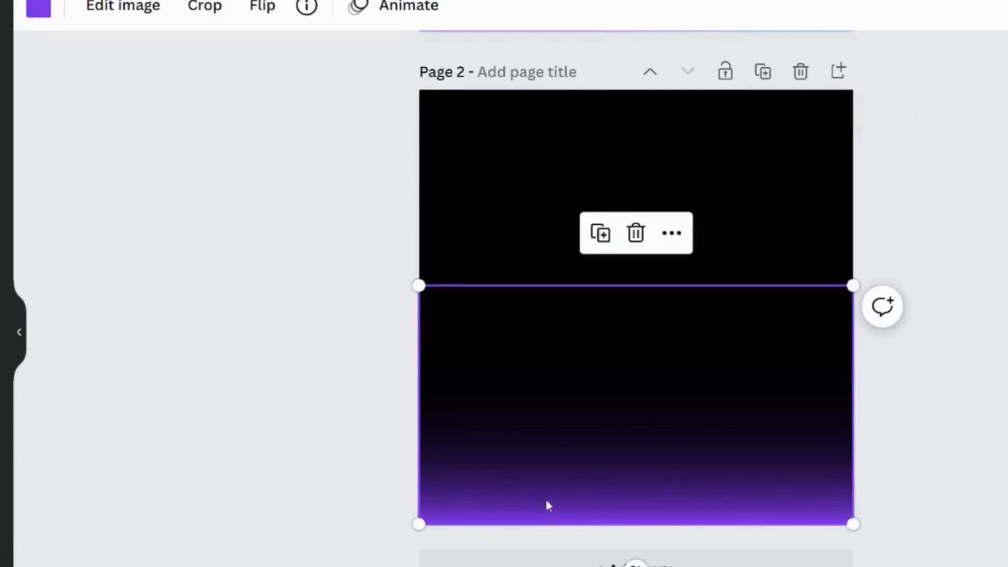
{"action": "left_click_drag", "start_coordinate": [553, 499], "coordinate": [560, 369]}
{"action": "left_click", "coordinate": [295, 353]}
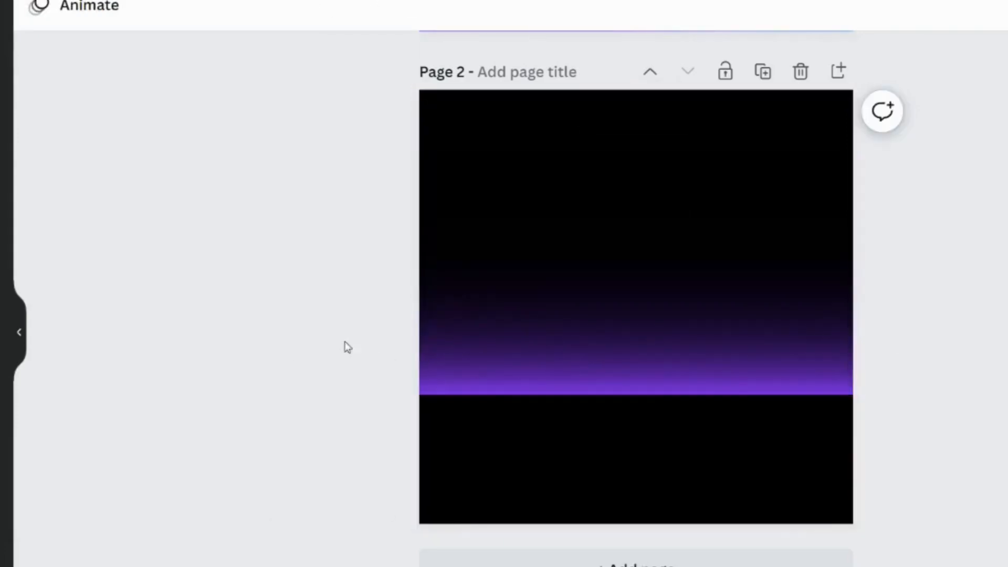
Add a rectangle and stretch it across the bottom of the page beneath the gradient
{"action": "key", "text": "r"}
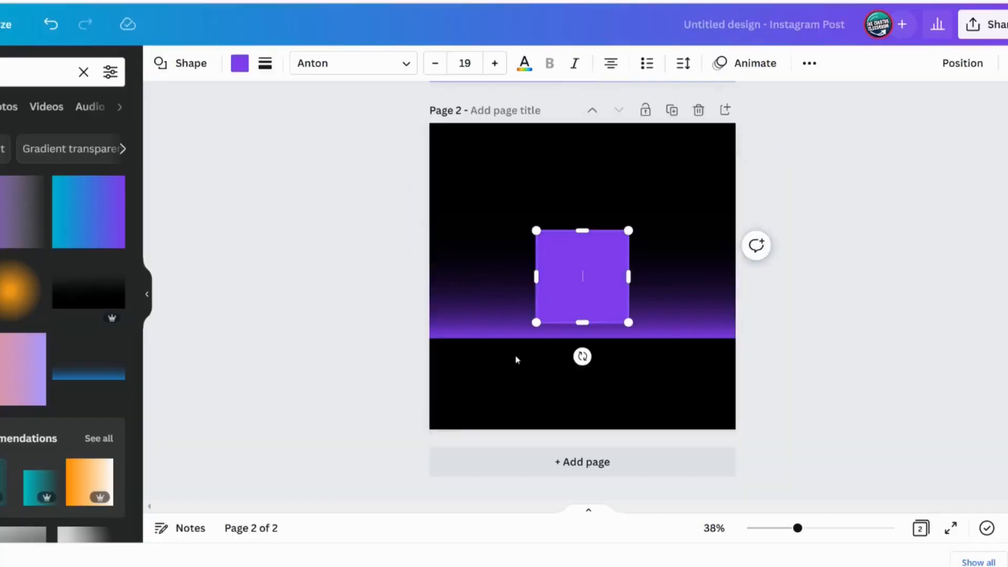
{"action": "left_click_drag", "start_coordinate": [550, 297], "coordinate": [439, 407]}
{"action": "left_click_drag", "start_coordinate": [523, 384], "coordinate": [867, 383]}
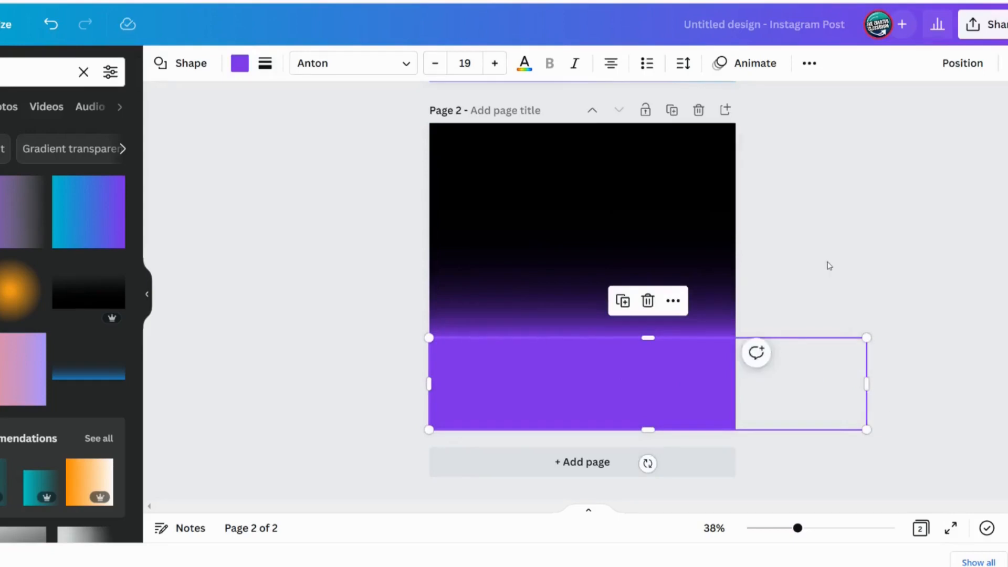
{"action": "left_click", "coordinate": [849, 279]}
Set the rectangle's fill to the same purple as the gradient
{"action": "left_click", "coordinate": [577, 407]}
{"action": "left_click", "coordinate": [539, 314]}
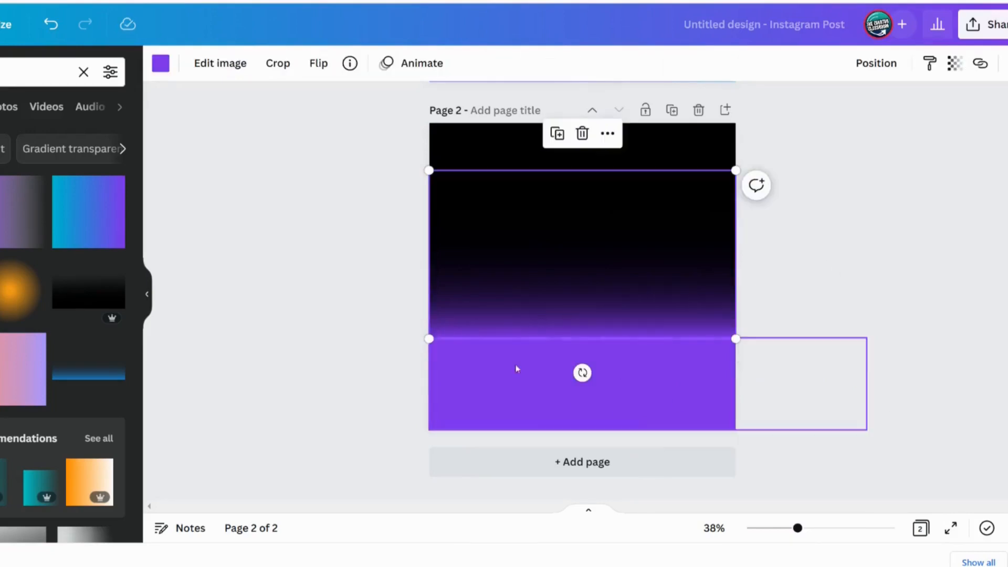
{"action": "left_click", "coordinate": [504, 390]}
{"action": "left_click", "coordinate": [505, 323]}
{"action": "left_click", "coordinate": [499, 392]}
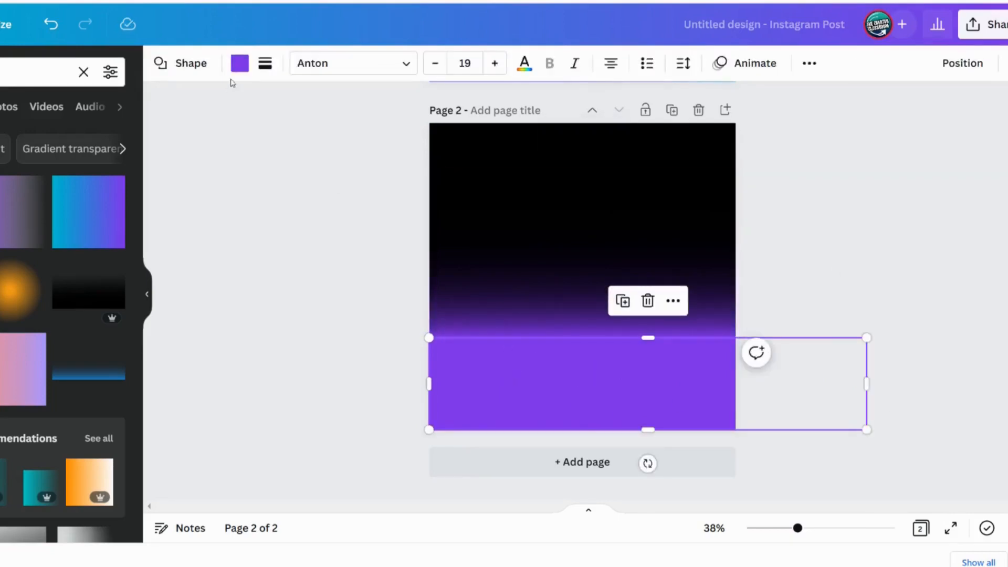
{"action": "left_click", "coordinate": [241, 69]}
{"action": "left_click", "coordinate": [334, 224]}
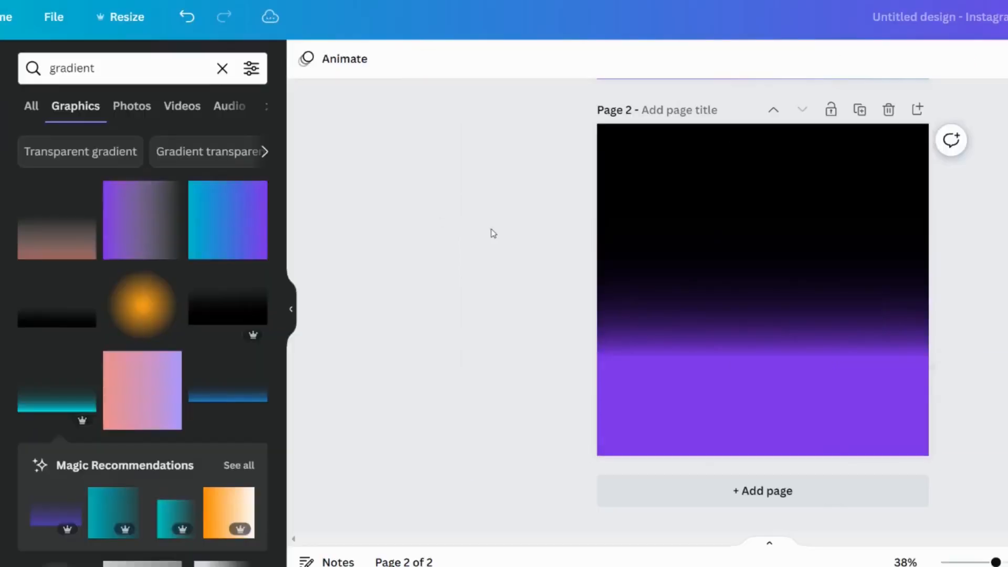
Nudge the gradient graphic so its lower edge meets the rectangle's top edge
{"action": "left_click", "coordinate": [714, 308]}
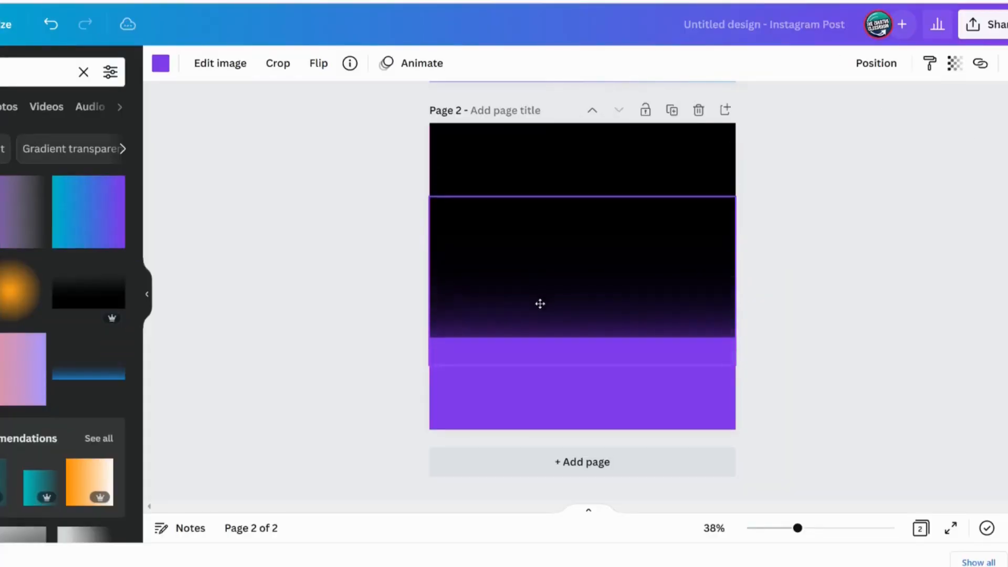
{"action": "left_click", "coordinate": [500, 346]}
{"action": "left_click_drag", "start_coordinate": [520, 337], "coordinate": [534, 280]}
{"action": "left_click", "coordinate": [333, 312]}
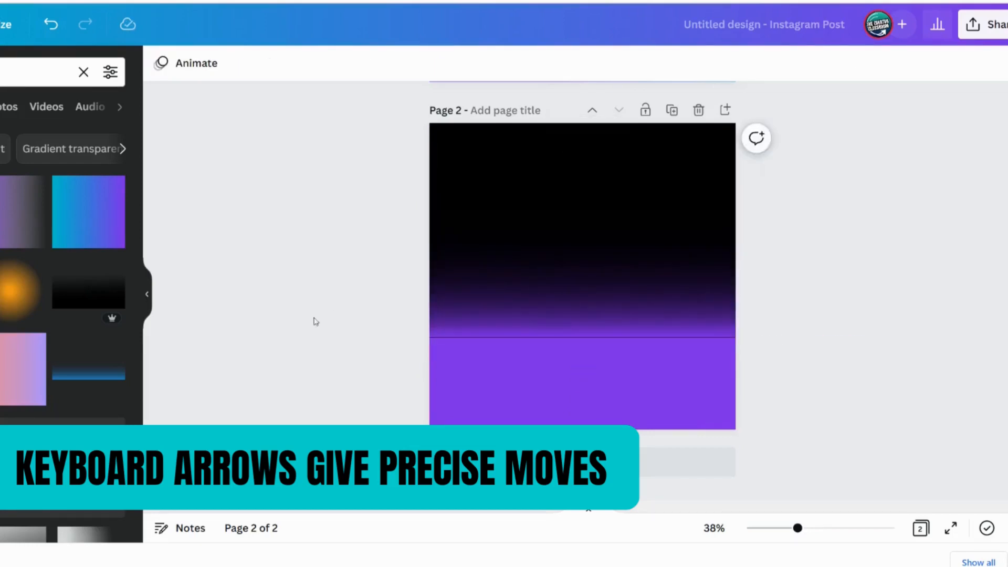
{"action": "left_click", "coordinate": [529, 275]}
{"action": "left_click", "coordinate": [267, 337]}
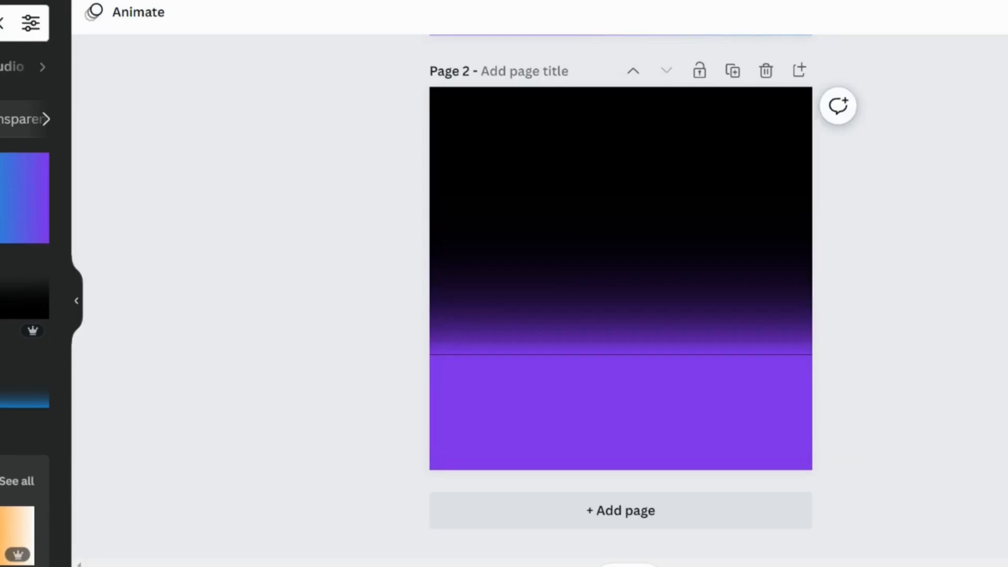
Download the black-to-purple gradient page as a PNG
{"action": "scroll", "coordinate": [621, 297], "scroll_direction": "up", "scroll_amount": 8}
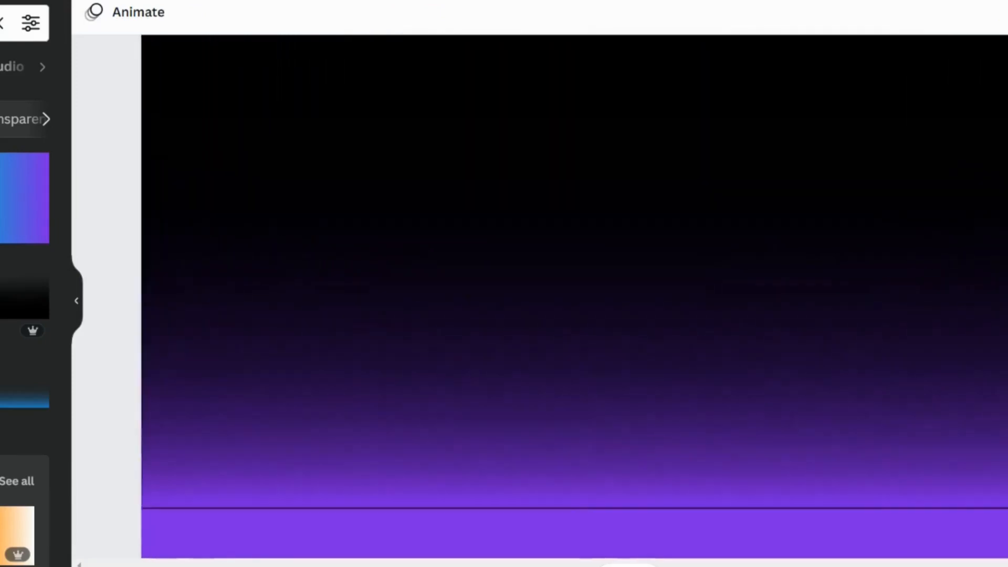
{"action": "scroll", "coordinate": [400, 469], "scroll_direction": "down", "scroll_amount": 2}
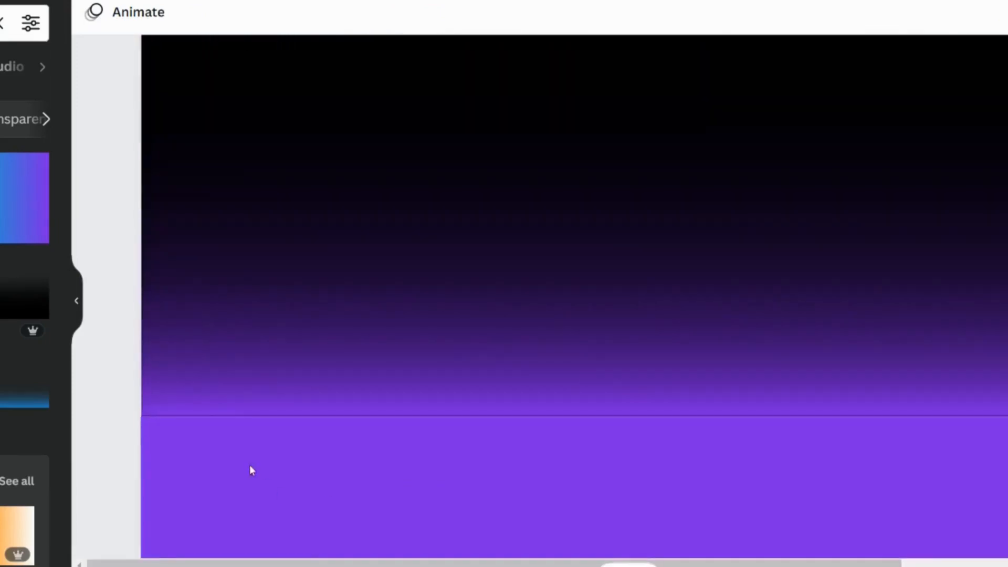
{"action": "left_click", "coordinate": [235, 365]}
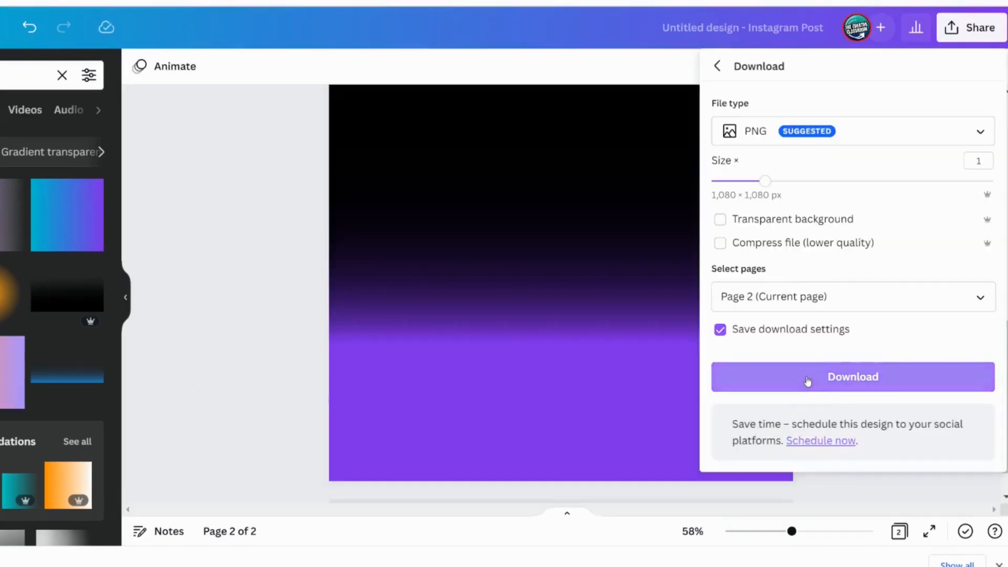
{"action": "left_click", "coordinate": [841, 383]}
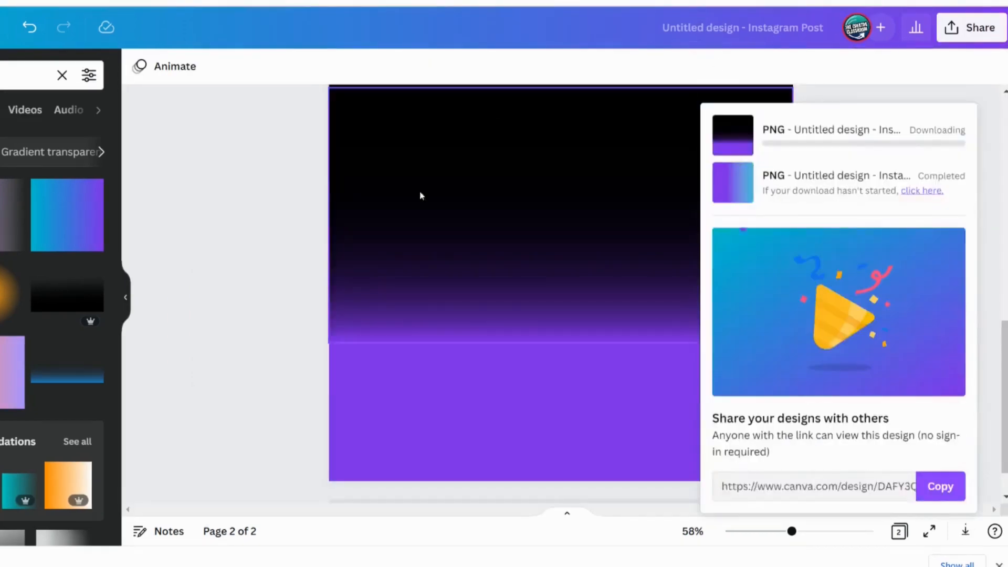
{"action": "left_click", "coordinate": [307, 227]}
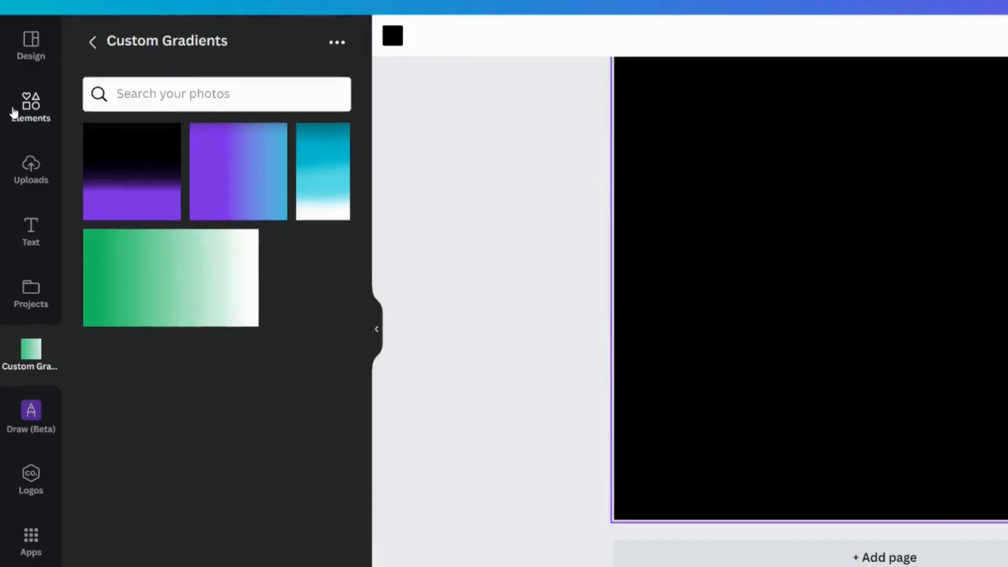
Open the gradient photo's adjustments and drag its blur to the maximum
{"action": "left_click", "coordinate": [14, 112]}
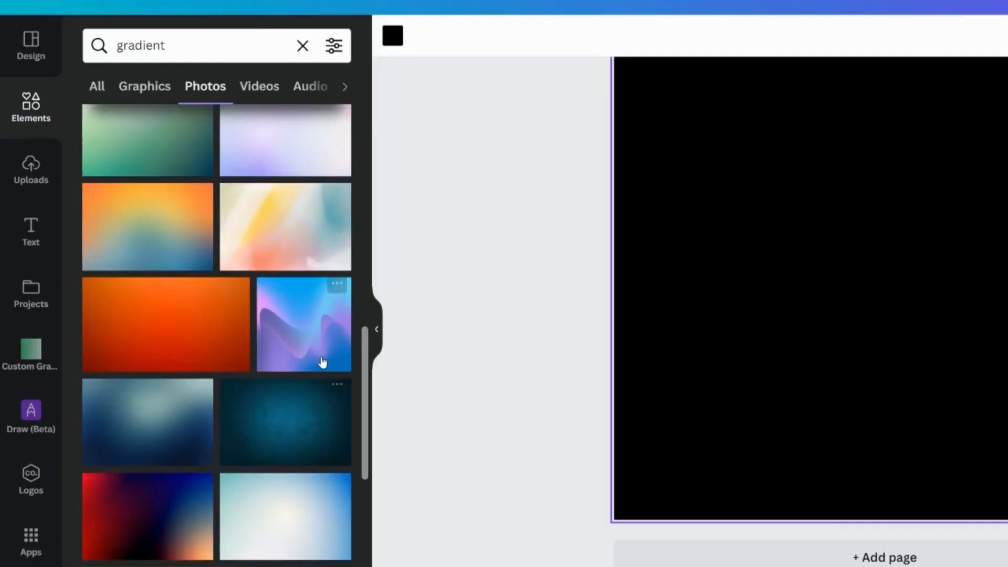
{"action": "left_click", "coordinate": [302, 353]}
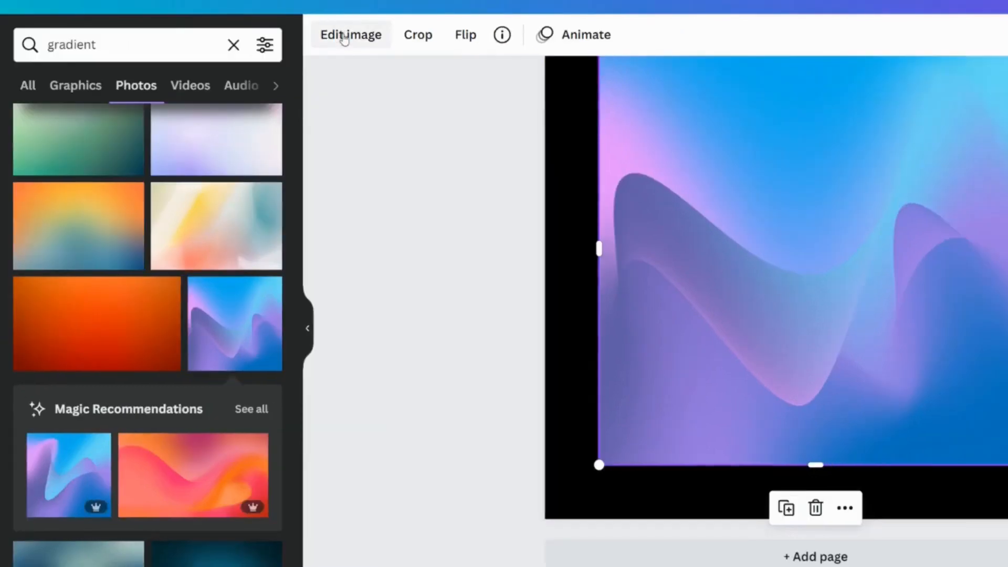
{"action": "left_click", "coordinate": [414, 36]}
{"action": "left_click", "coordinate": [54, 197]}
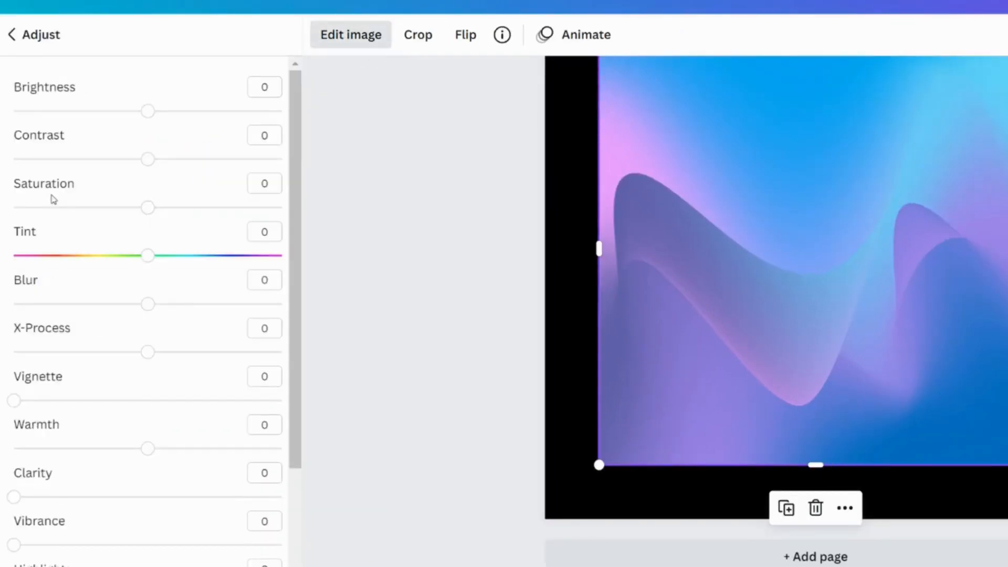
{"action": "left_click_drag", "start_coordinate": [148, 306], "coordinate": [305, 295]}
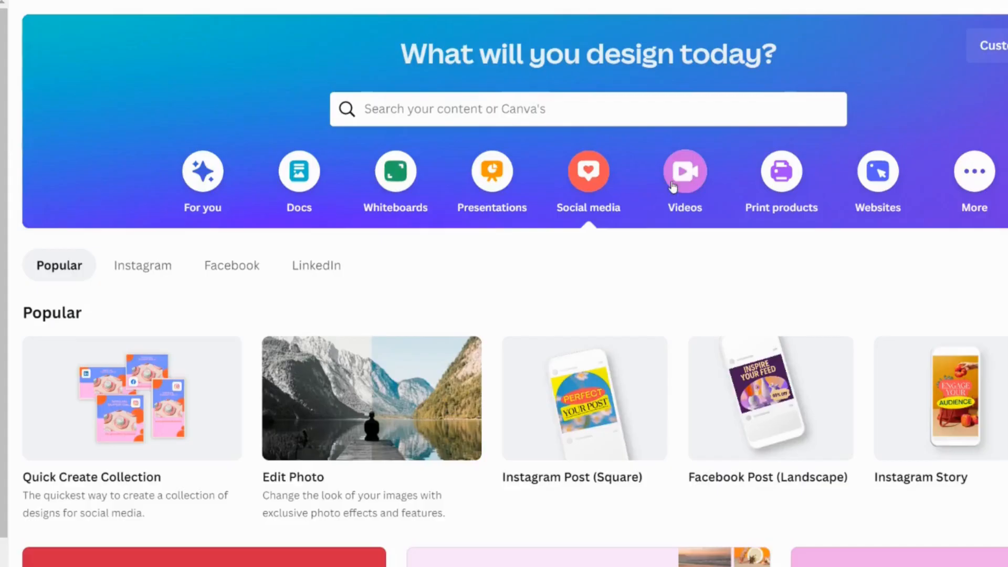
Create a blank 1920 × 1080 video, add the green-to-white custom gradient and stretch it across the page
{"action": "left_click", "coordinate": [686, 171]}
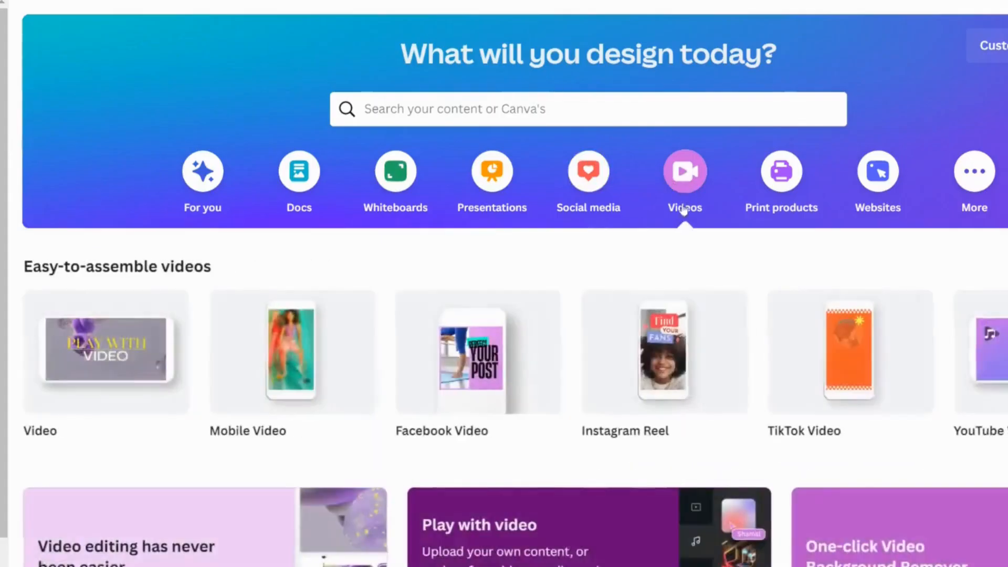
{"action": "left_click", "coordinate": [102, 366]}
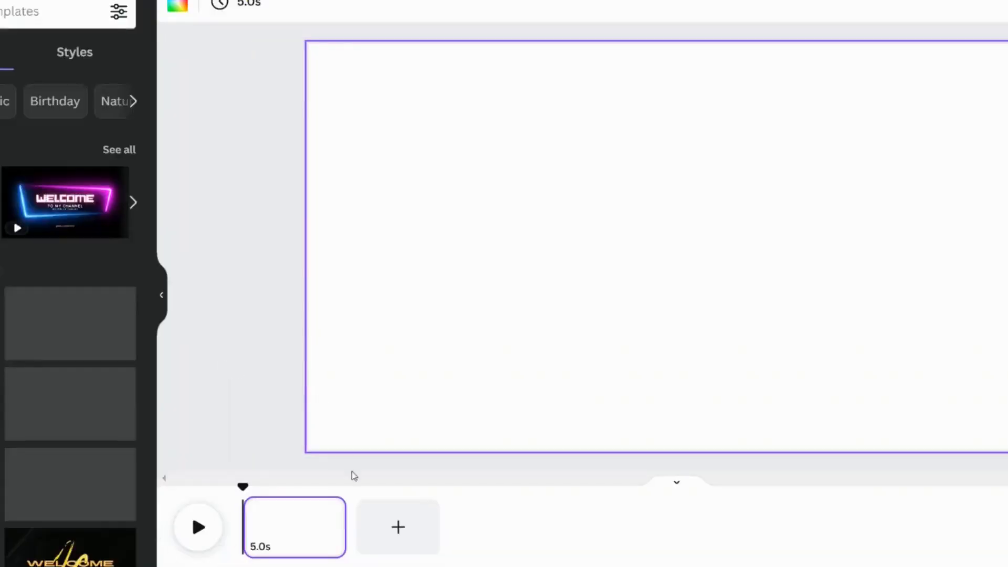
{"action": "left_click", "coordinate": [28, 353]}
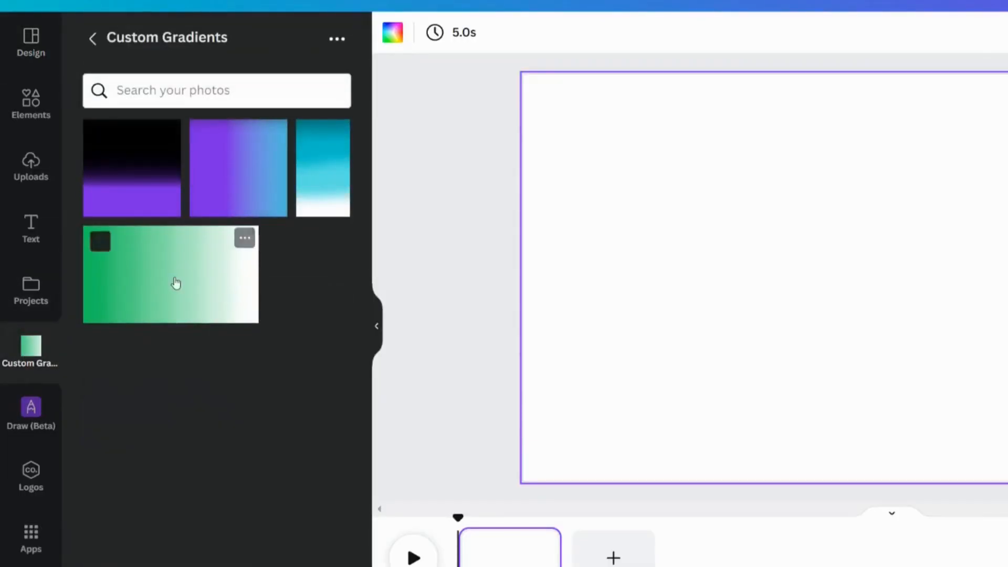
{"action": "left_click", "coordinate": [176, 304]}
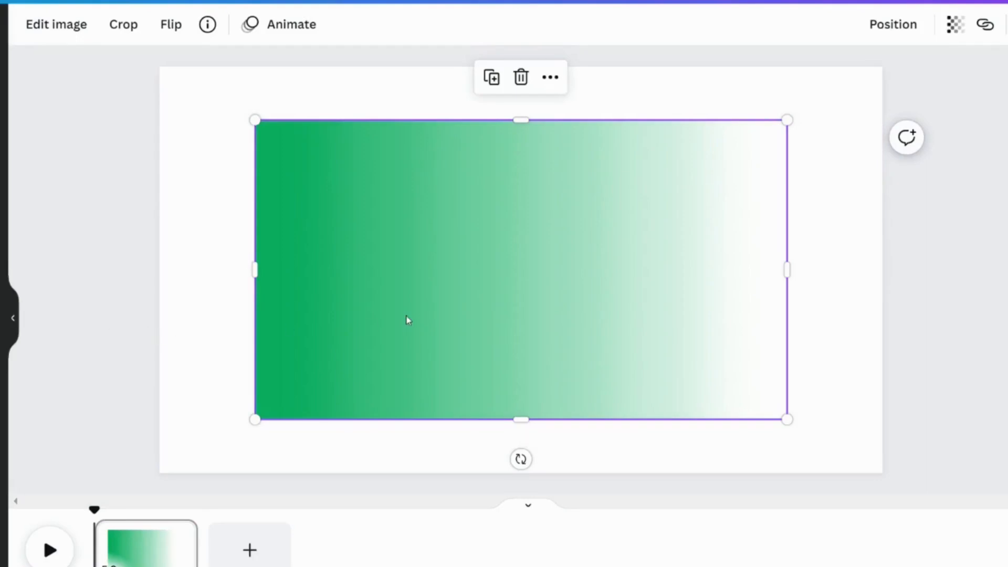
{"action": "left_click_drag", "start_coordinate": [400, 305], "coordinate": [329, 261]}
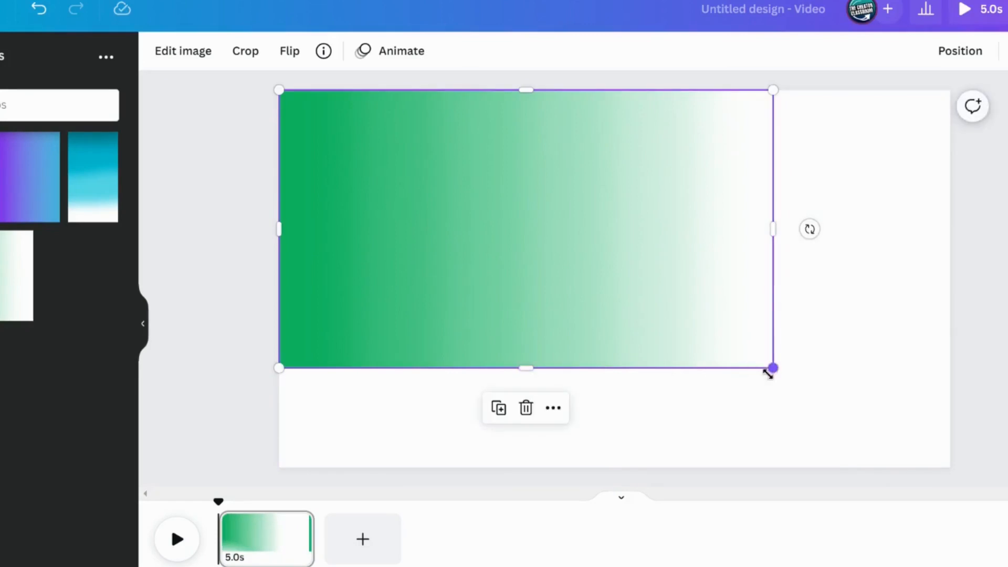
{"action": "left_click_drag", "start_coordinate": [777, 370], "coordinate": [903, 440]}
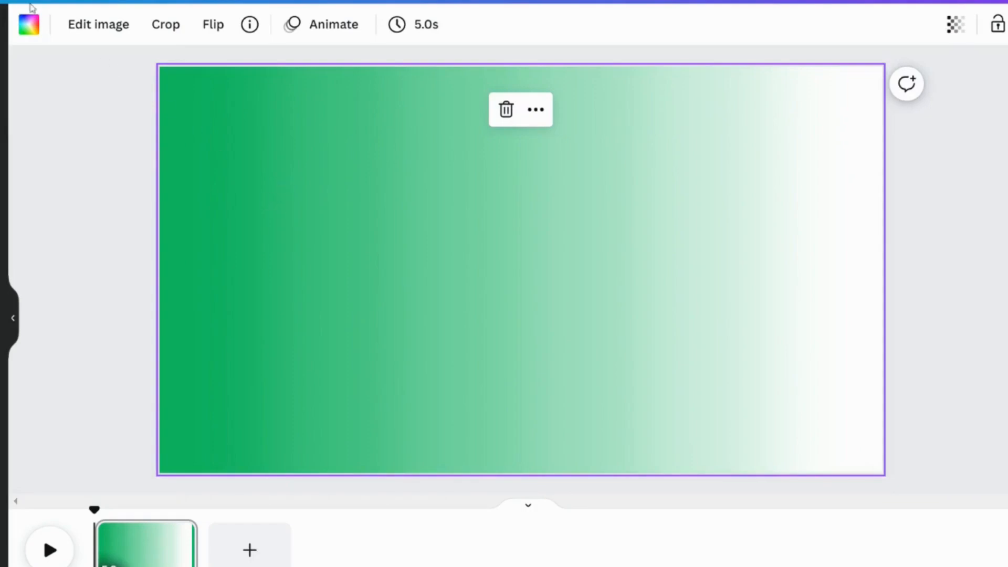
Apply the ColorMix effect to the green gradient, previewing several presets and settling on Arctic
{"action": "left_click", "coordinate": [110, 32]}
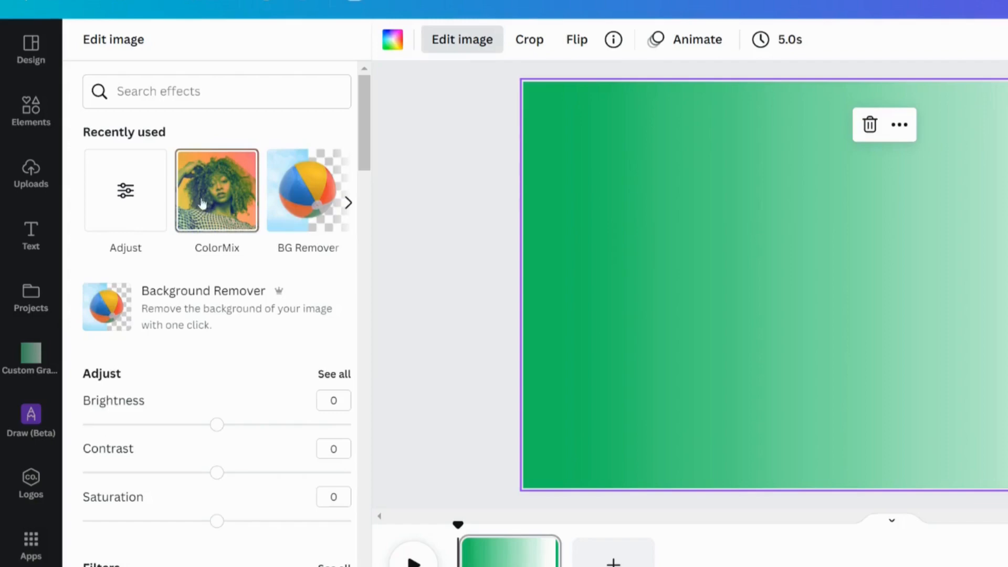
{"action": "left_click", "coordinate": [202, 203]}
{"action": "left_click", "coordinate": [304, 139]}
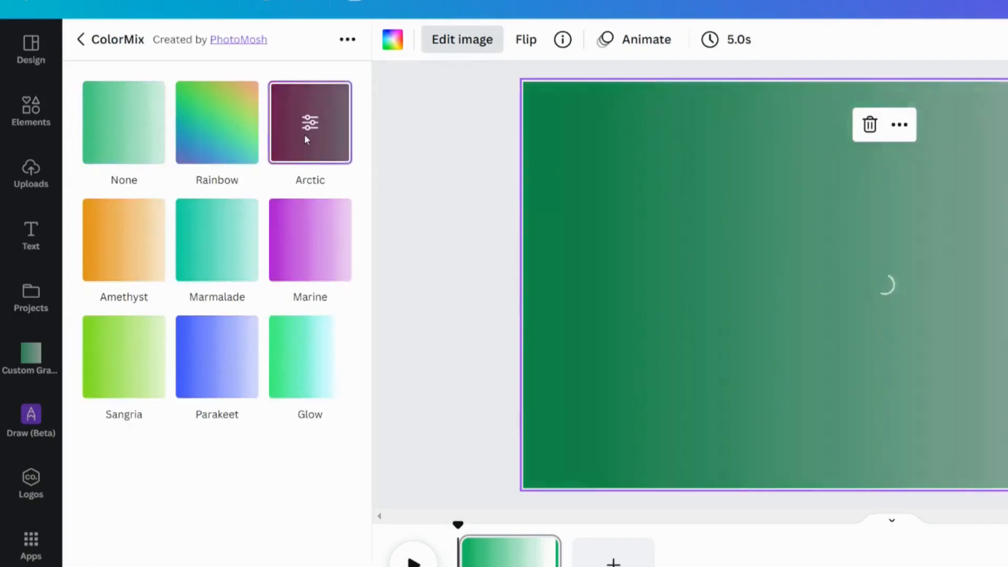
{"action": "left_click", "coordinate": [309, 245]}
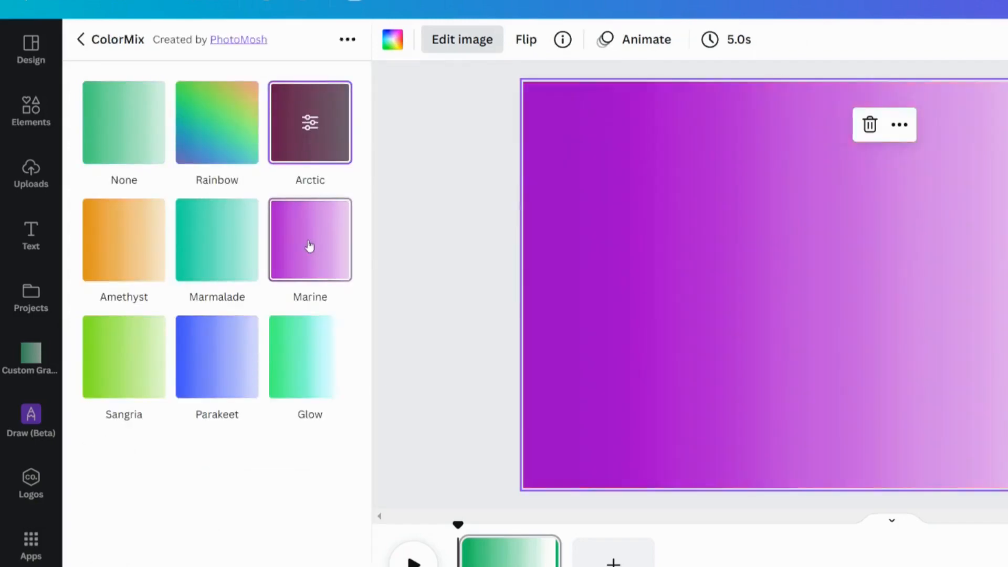
{"action": "left_click", "coordinate": [290, 377]}
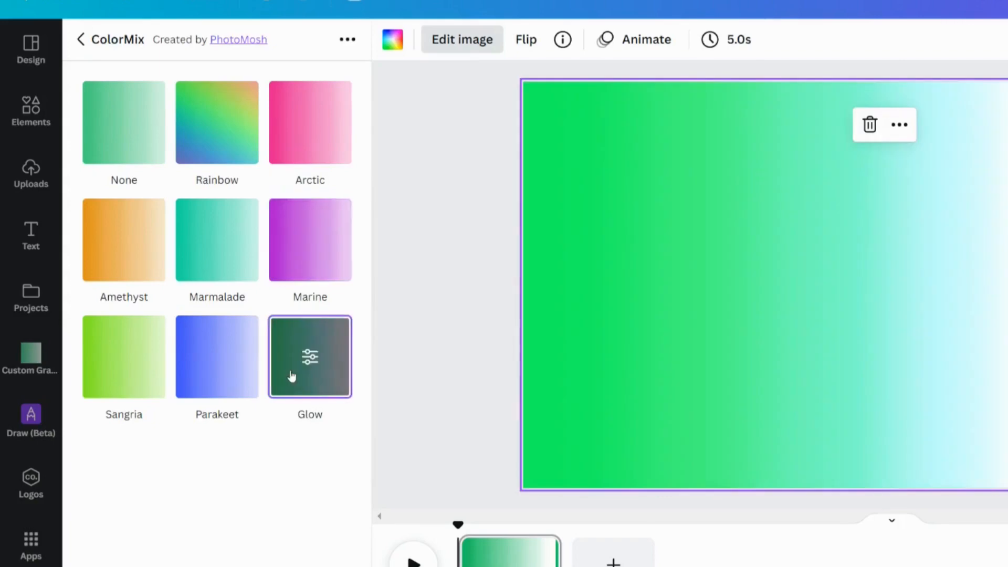
{"action": "left_click", "coordinate": [200, 371]}
{"action": "left_click", "coordinate": [134, 354]}
{"action": "left_click", "coordinate": [124, 263]}
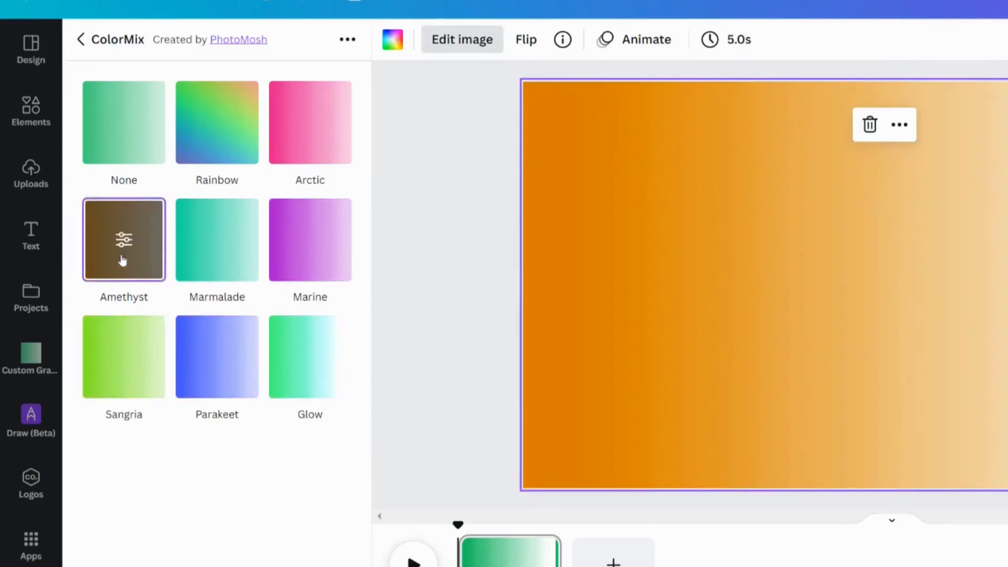
{"action": "left_click", "coordinate": [287, 144]}
Open the Arctic ColorMix settings and set the hue to 0.4
{"action": "left_click", "coordinate": [310, 126]}
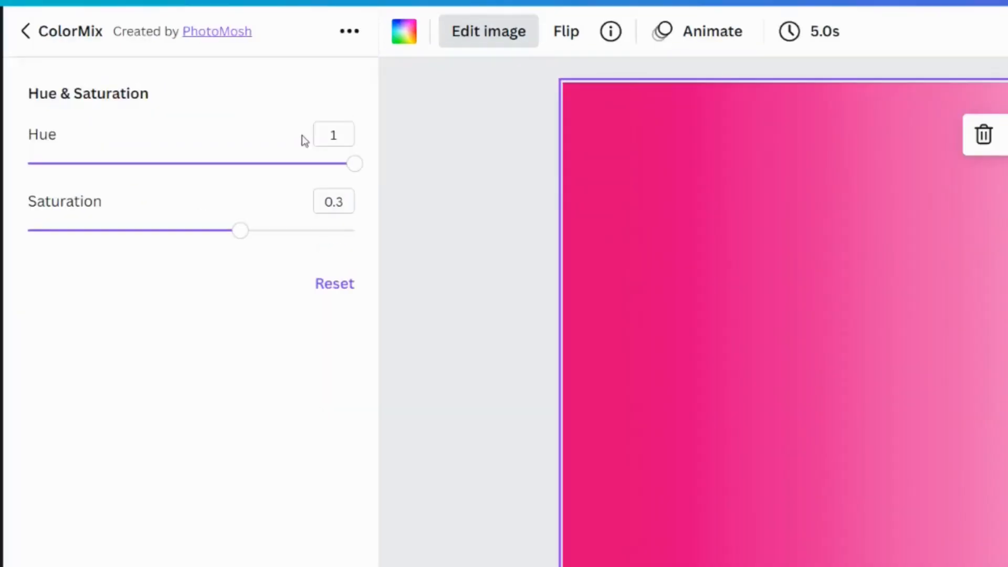
{"action": "left_click_drag", "start_coordinate": [205, 167], "coordinate": [257, 173]}
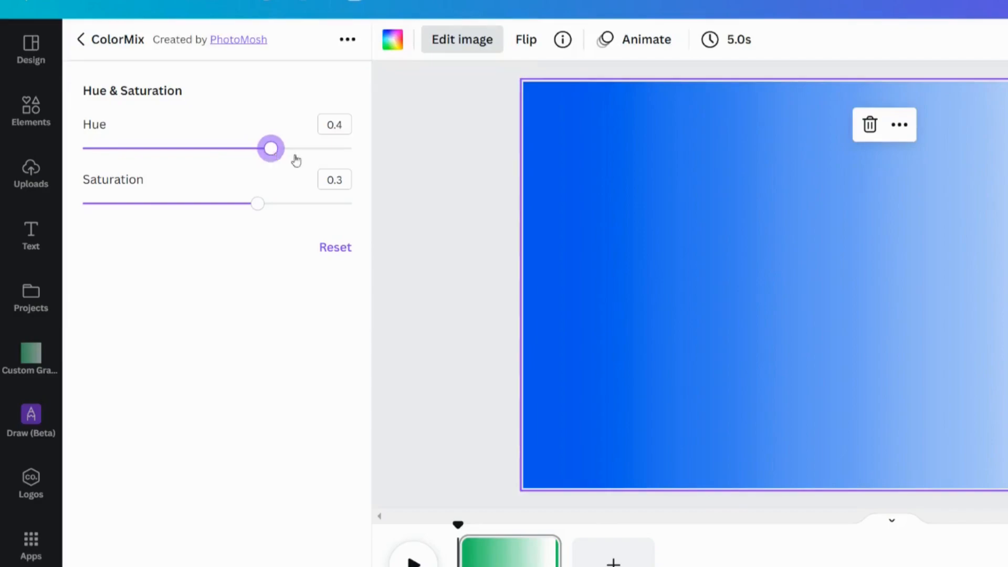
{"action": "left_click", "coordinate": [441, 164]}
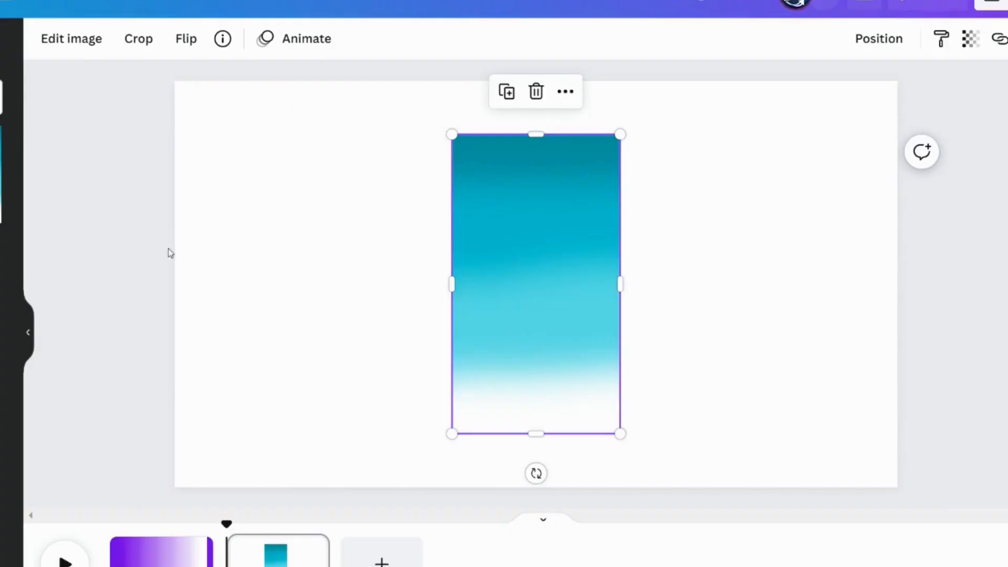
Stretch the turquoise gradient image on the second page to cover the whole page
{"action": "left_click", "coordinate": [303, 251]}
{"action": "left_click", "coordinate": [505, 273]}
{"action": "left_click", "coordinate": [288, 262]}
{"action": "left_click", "coordinate": [523, 277]}
{"action": "left_click", "coordinate": [386, 262]}
{"action": "left_click", "coordinate": [525, 268]}
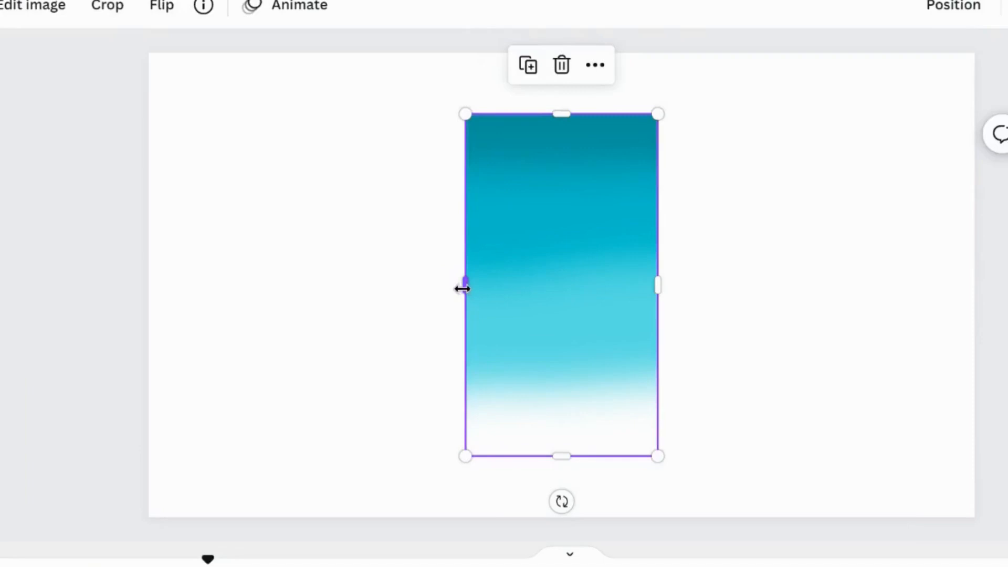
{"action": "left_click_drag", "start_coordinate": [451, 286], "coordinate": [149, 284]}
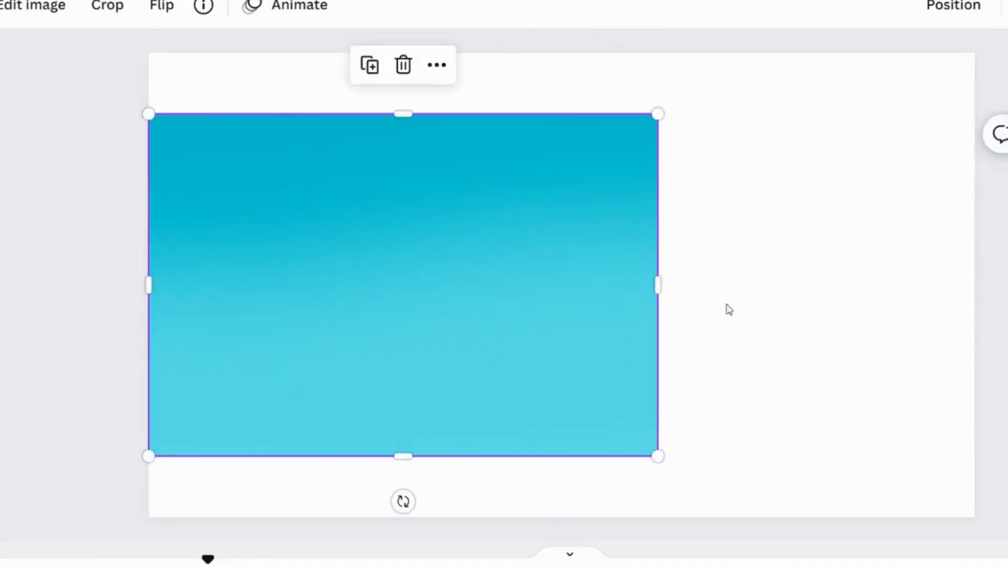
{"action": "left_click_drag", "start_coordinate": [657, 291], "coordinate": [975, 291]}
{"action": "left_click_drag", "start_coordinate": [669, 111], "coordinate": [676, 52]}
{"action": "left_click_drag", "start_coordinate": [561, 455], "coordinate": [558, 518]}
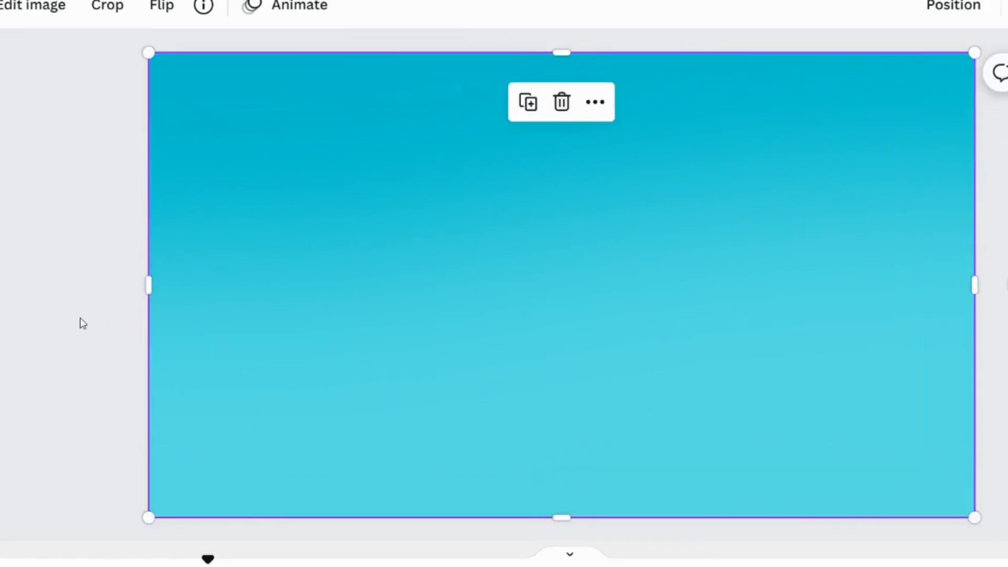
Reposition the turquoise gradient inside its frame so the white fade shows at the bottom
{"action": "left_click", "coordinate": [112, 311]}
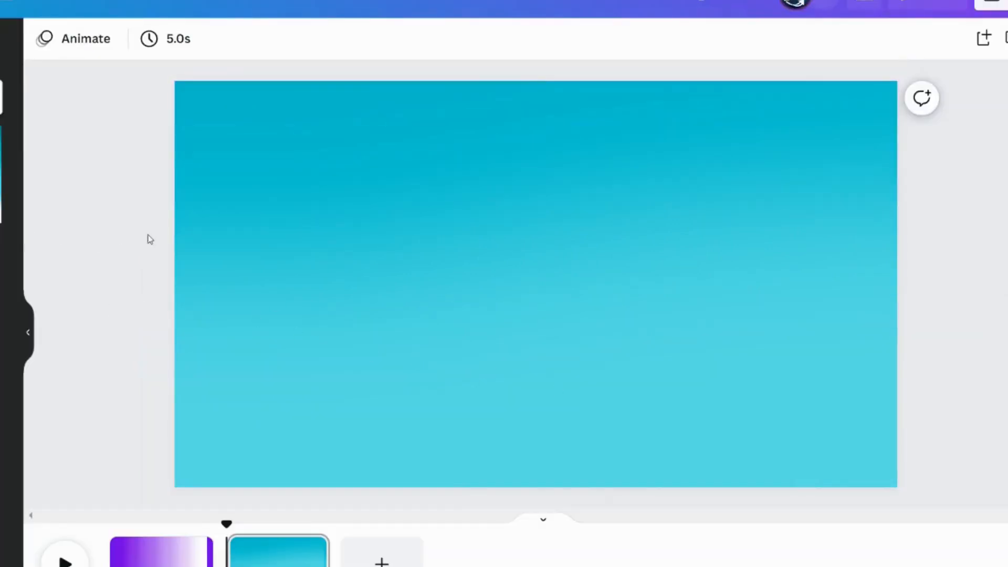
{"action": "double_click", "coordinate": [433, 269]}
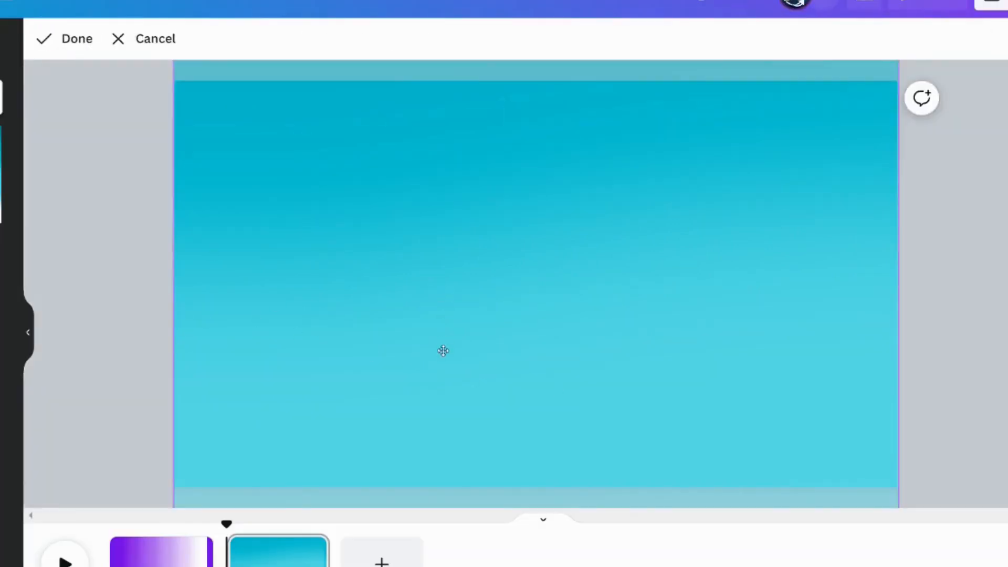
{"action": "left_click_drag", "start_coordinate": [388, 460], "coordinate": [418, 50]}
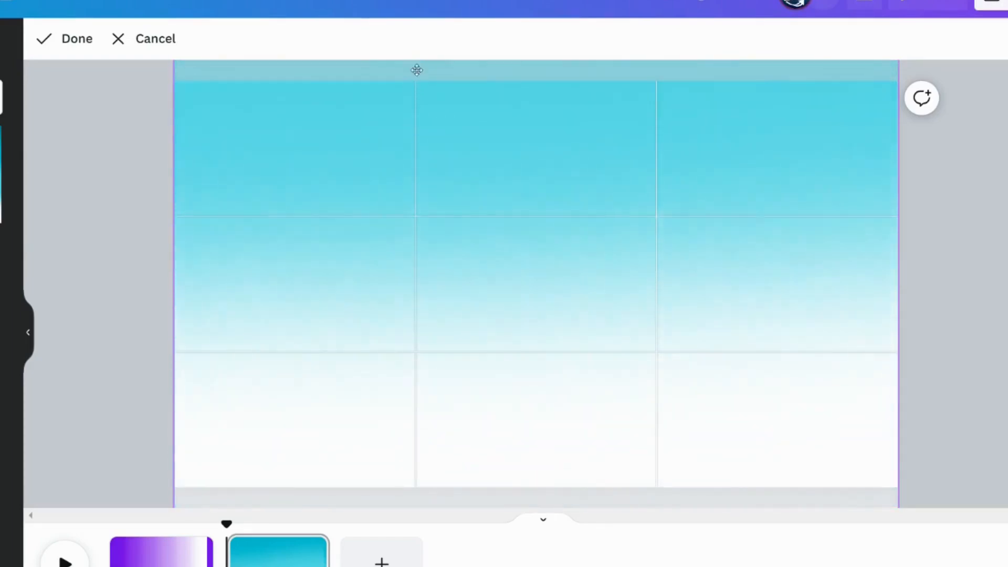
{"action": "left_click", "coordinate": [93, 189]}
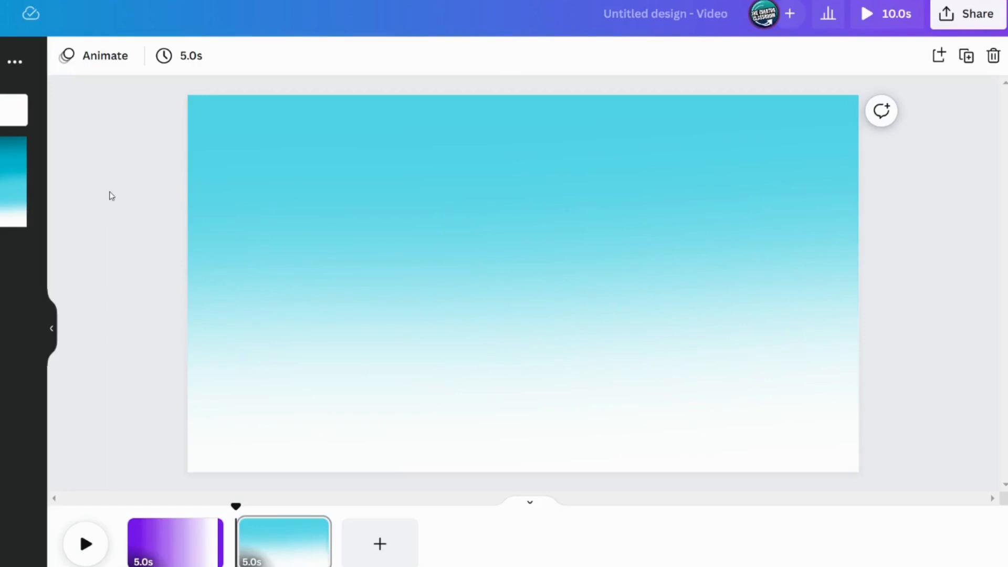
Open the full filter list for the turquoise gradient image and apply the Peony filter
{"action": "left_click", "coordinate": [499, 153]}
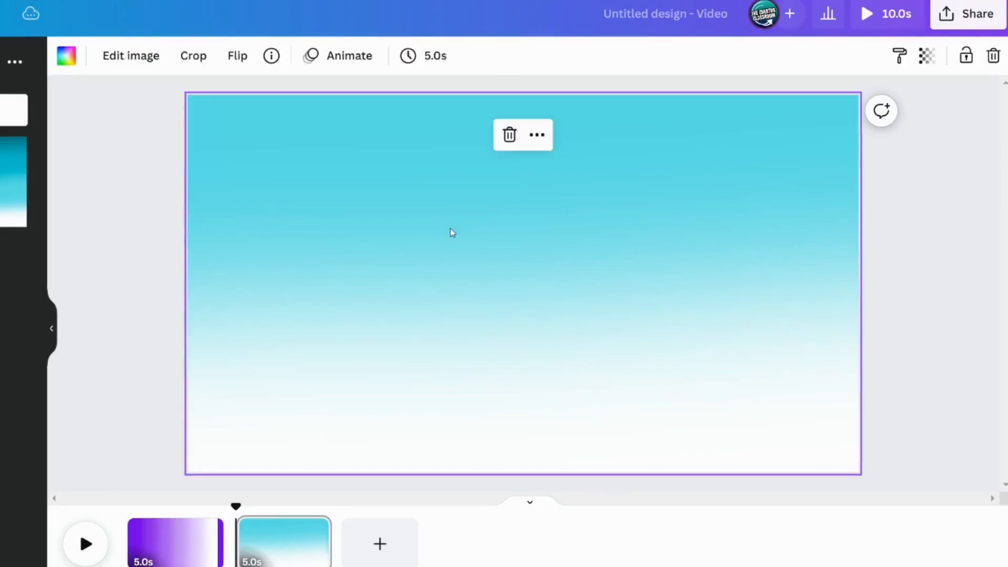
{"action": "left_click", "coordinate": [133, 56]}
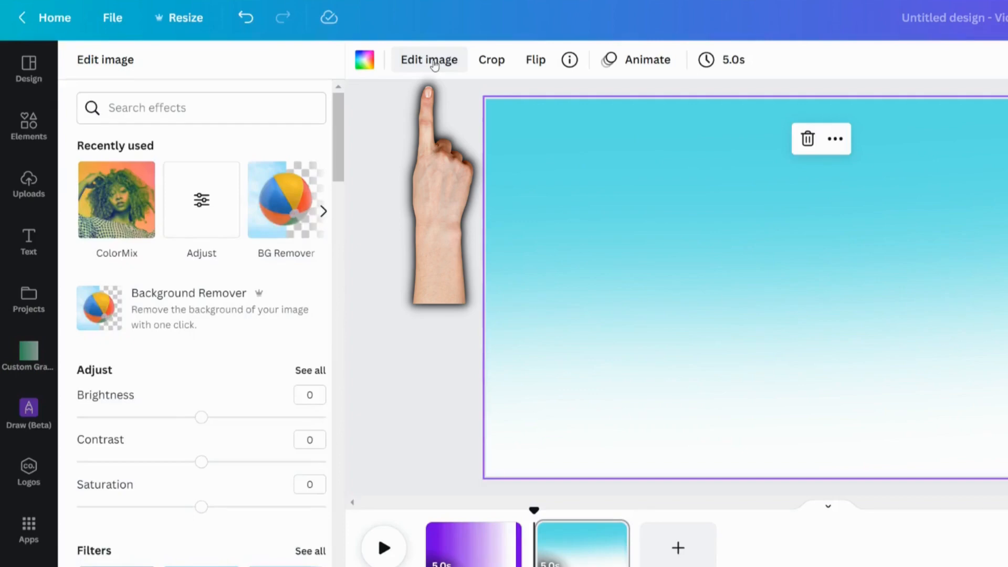
{"action": "scroll", "coordinate": [263, 346], "scroll_direction": "down", "scroll_amount": 6}
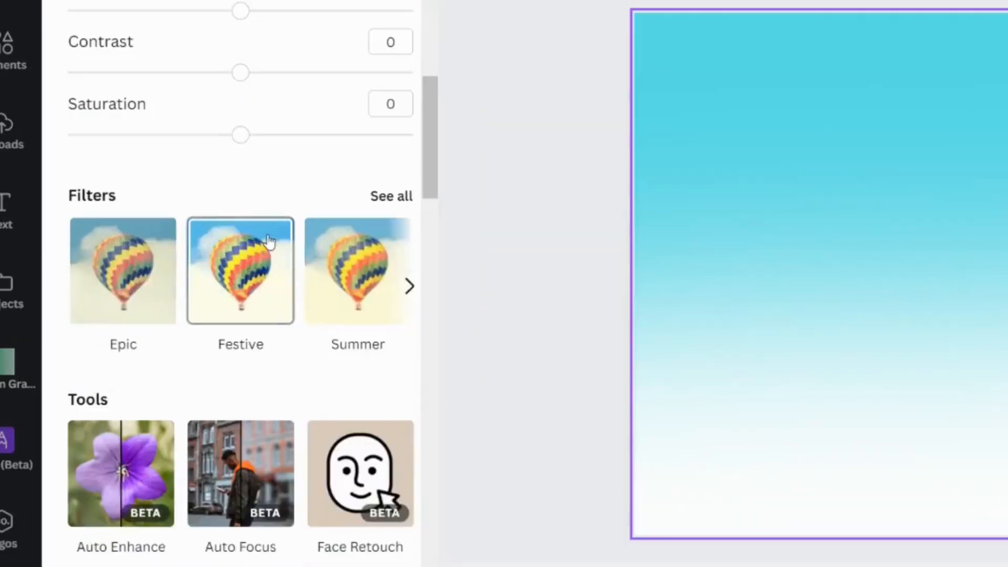
{"action": "left_click", "coordinate": [383, 203]}
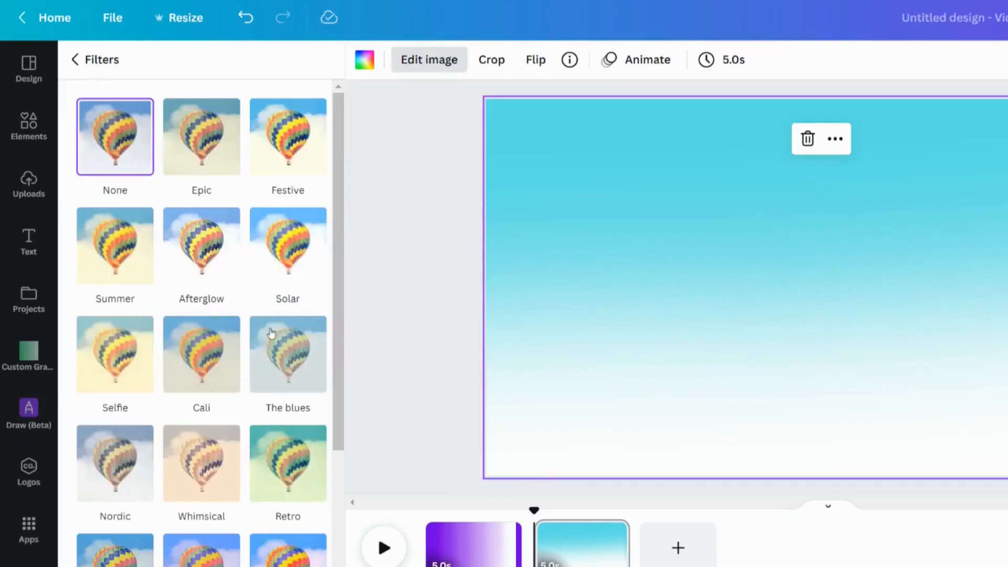
{"action": "scroll", "coordinate": [271, 333], "scroll_direction": "down", "scroll_amount": 5}
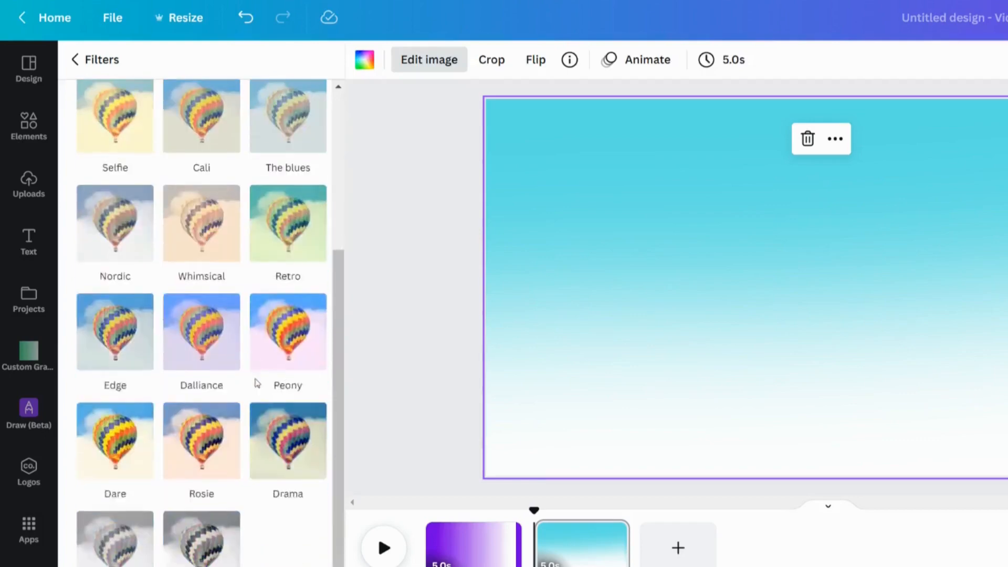
{"action": "left_click", "coordinate": [288, 332]}
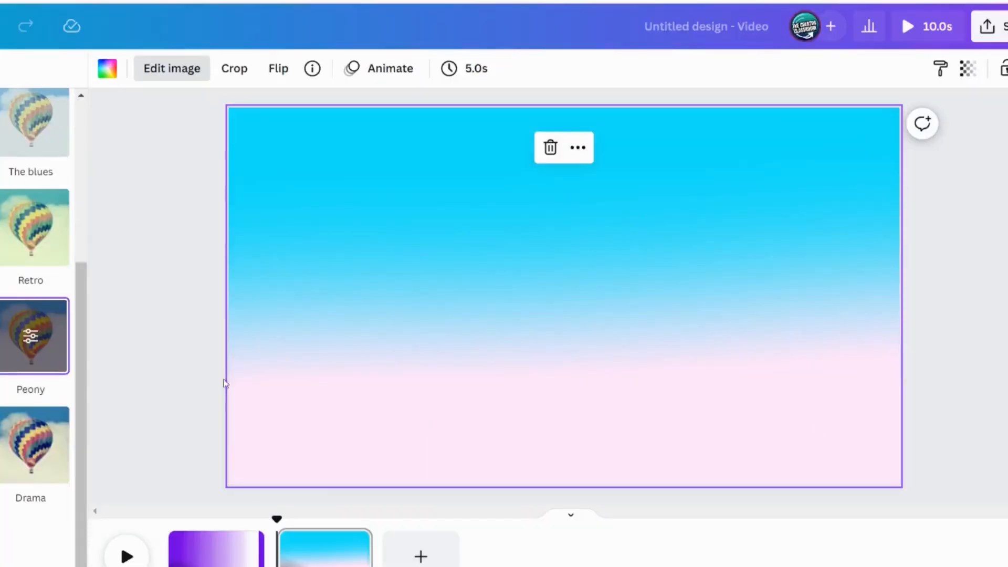
Try the Dalliance, Edge, Retro, Whimsical, Drama and Rosie filters on the gradient image
{"action": "left_click", "coordinate": [199, 329]}
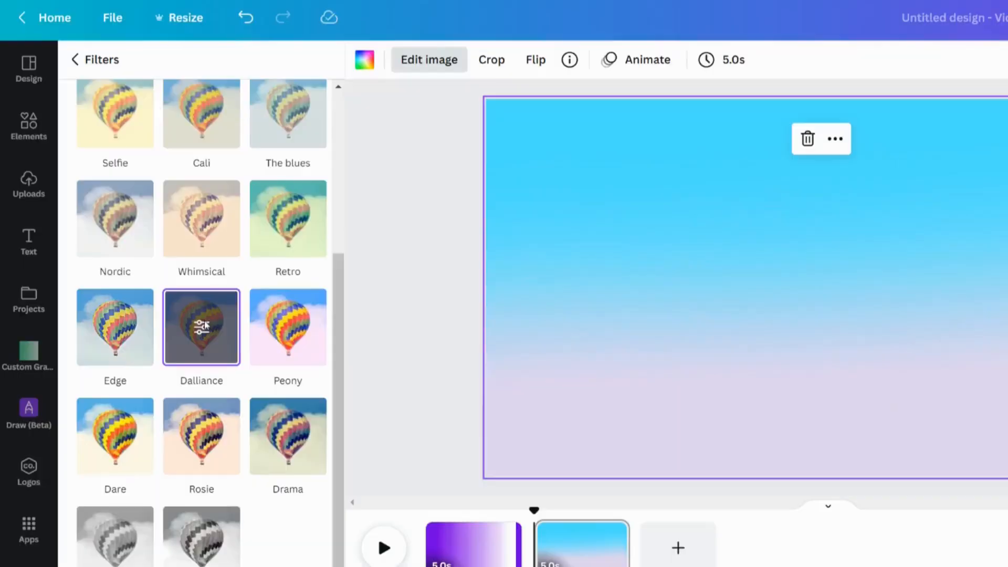
{"action": "left_click", "coordinate": [105, 331]}
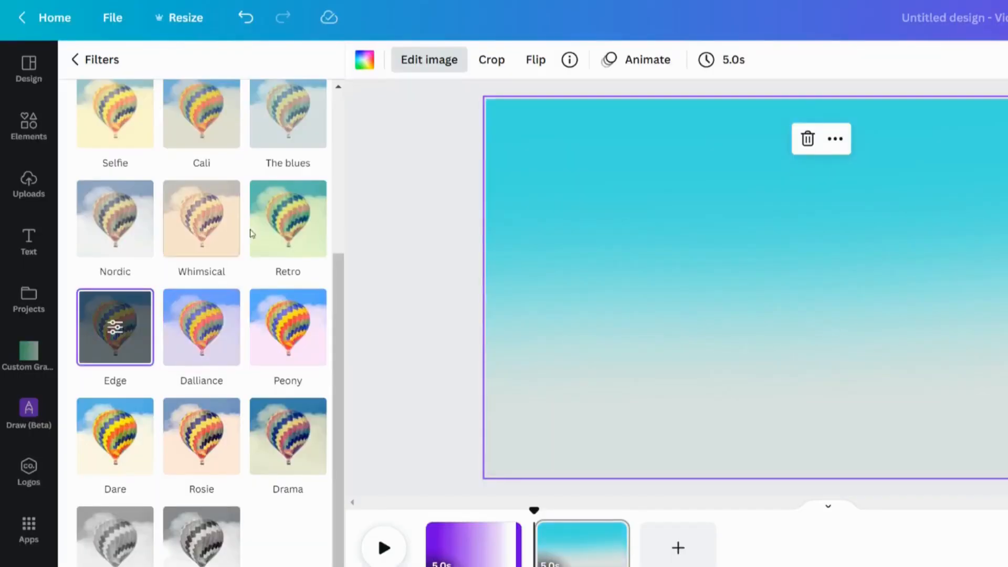
{"action": "left_click", "coordinate": [279, 218]}
{"action": "left_click", "coordinate": [25, 210]}
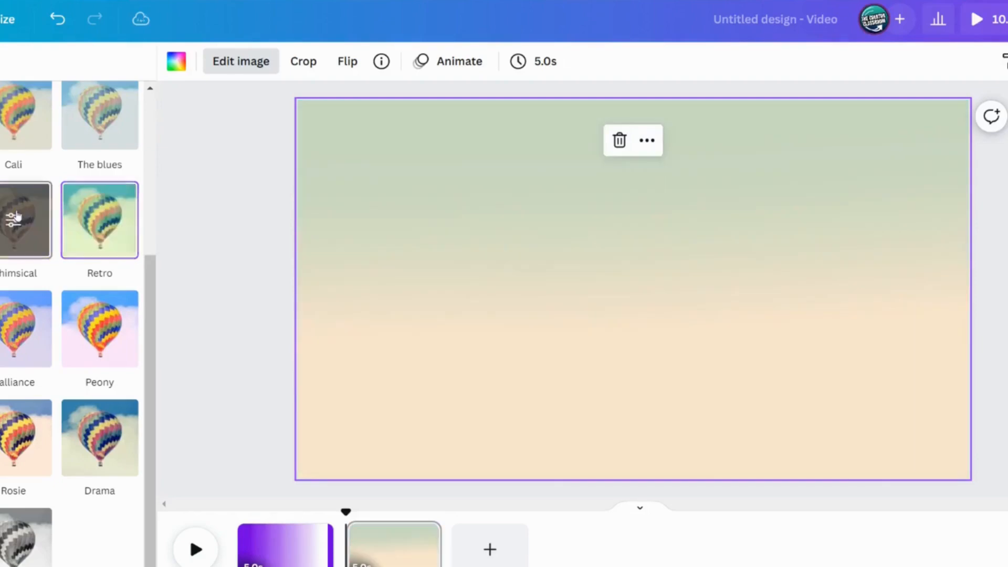
{"action": "left_click", "coordinate": [102, 442]}
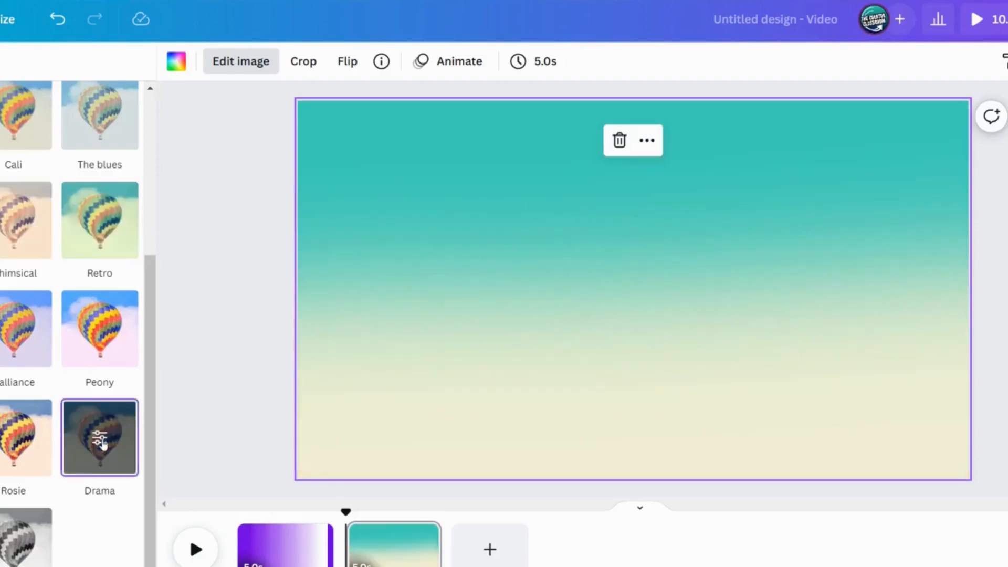
{"action": "left_click", "coordinate": [7, 465]}
Reapply the Peony filter and open its intensity setting
{"action": "left_click", "coordinate": [93, 362]}
{"action": "left_click", "coordinate": [101, 333]}
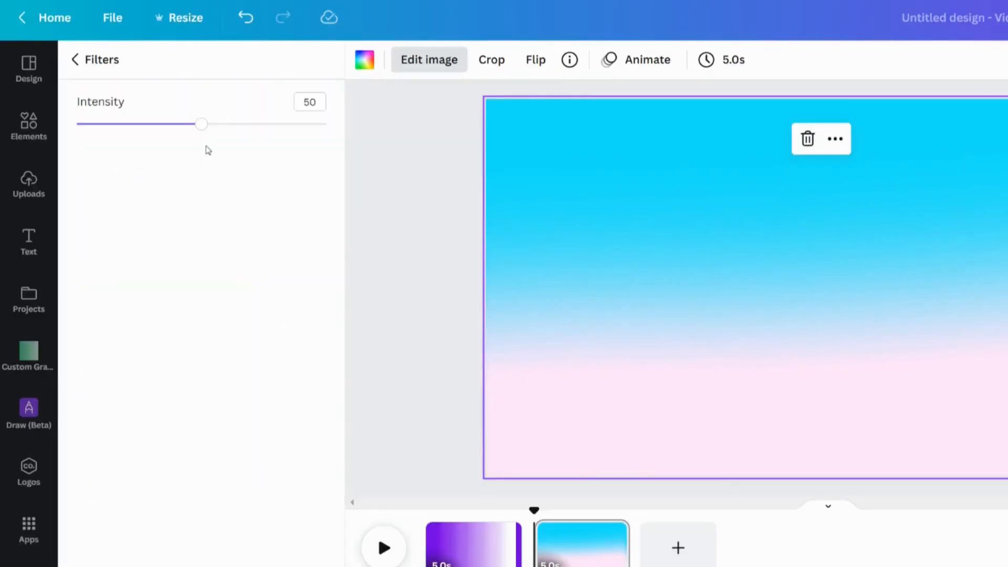
Lower the Peony filter intensity and open the full adjustment settings of the turquoise gradient
{"action": "mouse_move", "coordinate": [209, 129]}
{"action": "left_mouse_down"}
{"action": "mouse_move", "coordinate": [279, 126]}
{"action": "mouse_move", "coordinate": [169, 125]}
{"action": "mouse_move", "coordinate": [194, 125]}
{"action": "left_mouse_up"}
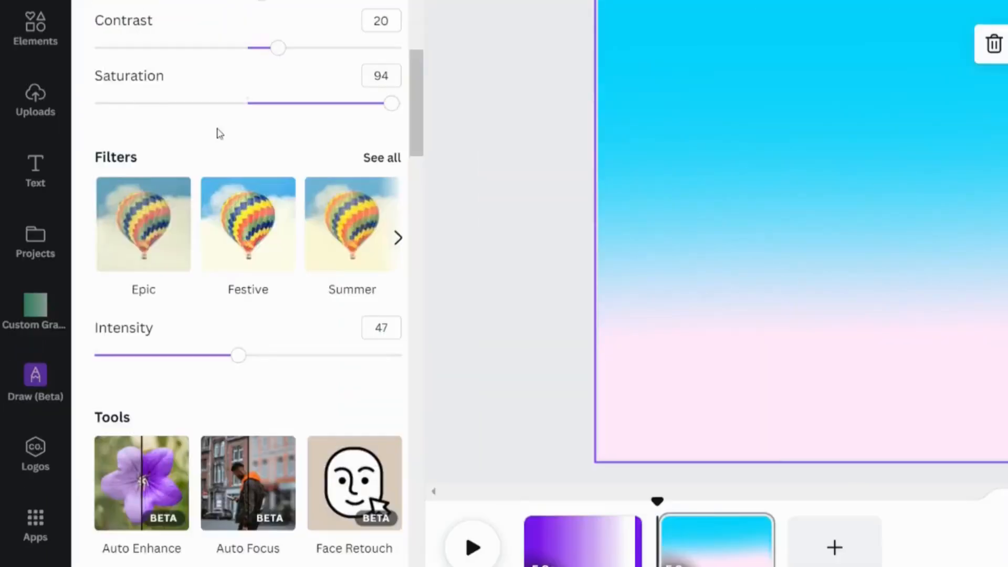
{"action": "scroll", "coordinate": [219, 134], "scroll_direction": "up", "scroll_amount": 5}
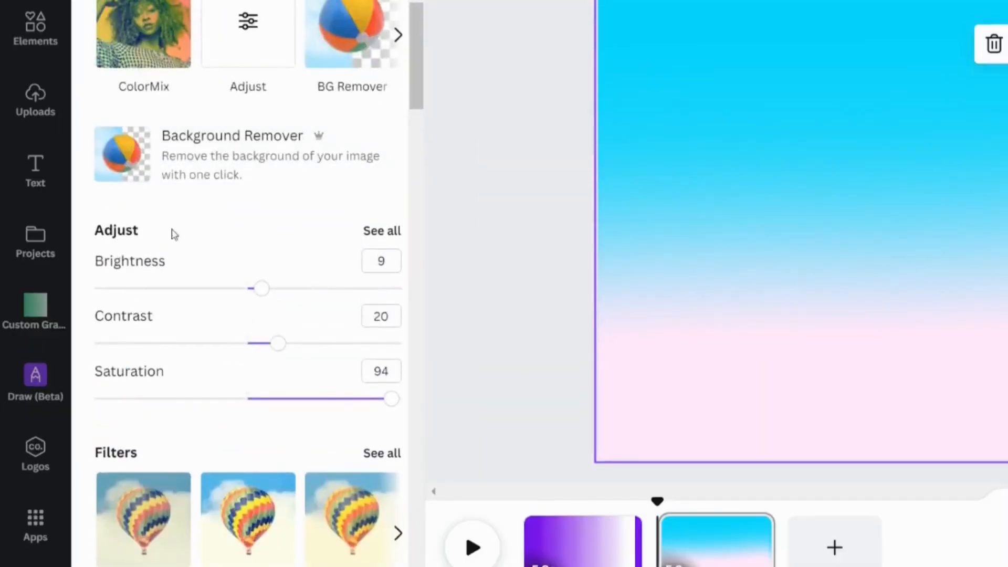
{"action": "left_click", "coordinate": [387, 231]}
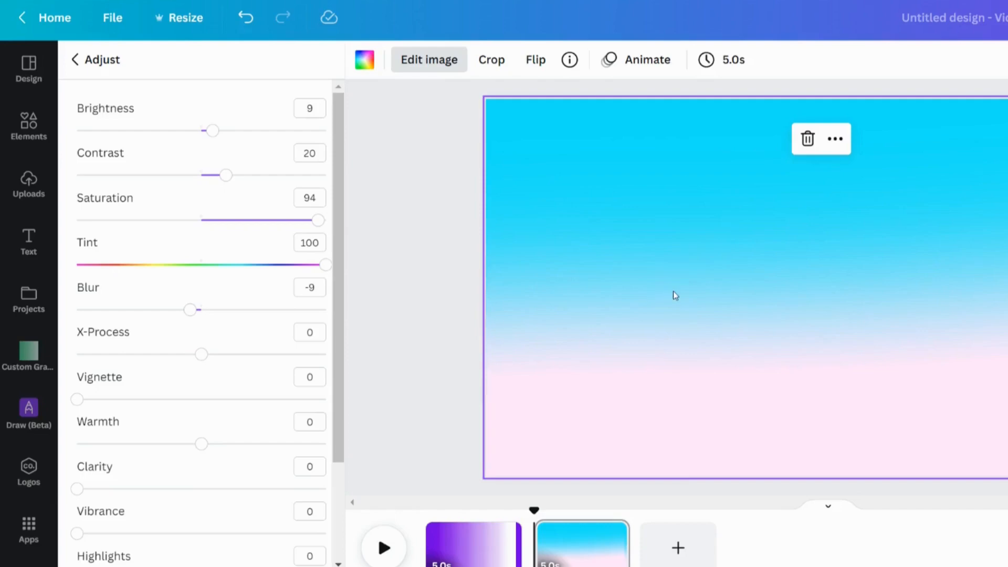
{"action": "left_click", "coordinate": [391, 356]}
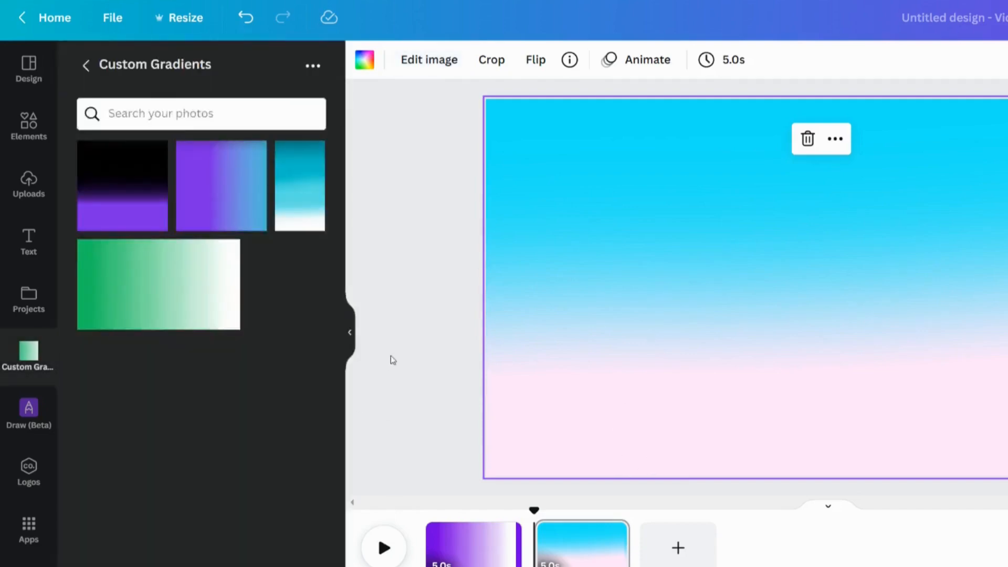
Add the saved turquoise gradient from Custom Gradients onto the page and move it to the upper left
{"action": "left_click", "coordinate": [300, 186]}
{"action": "left_click_drag", "start_coordinate": [811, 284], "coordinate": [570, 260]}
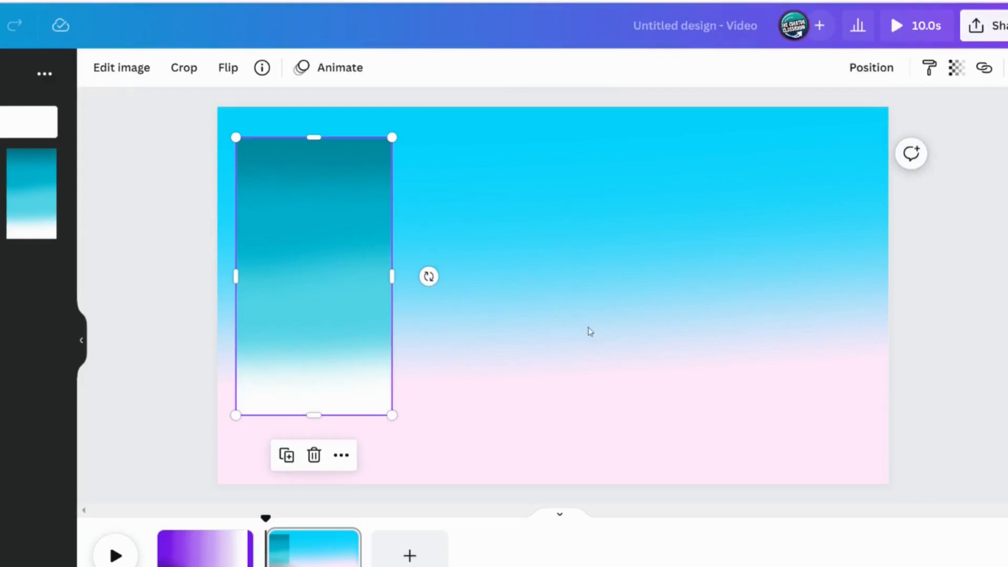
{"action": "left_click", "coordinate": [590, 331]}
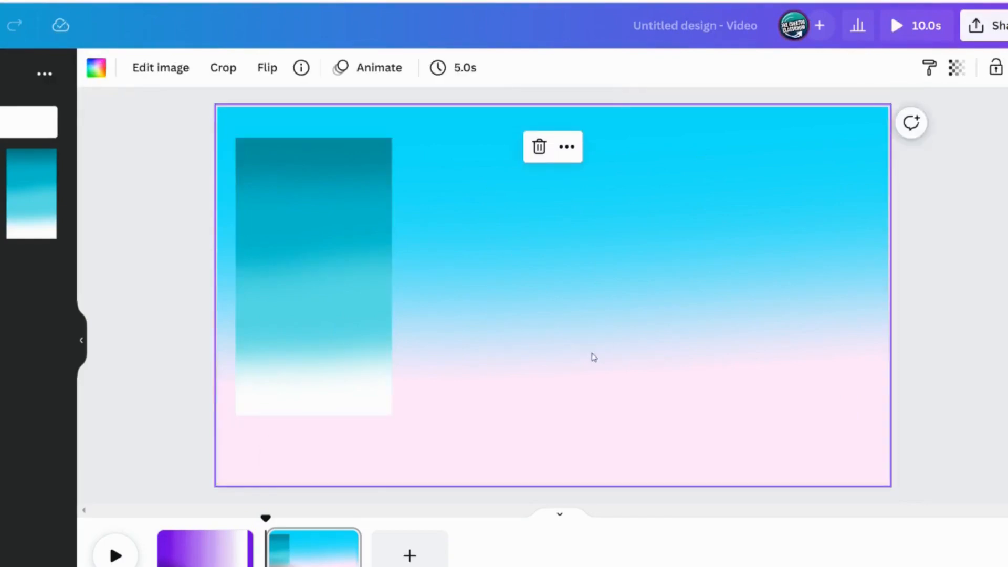
Add a new page and place the purple-blue gradient from Custom Gradients on it
{"action": "left_click", "coordinate": [410, 556]}
{"action": "left_click", "coordinate": [3, 232]}
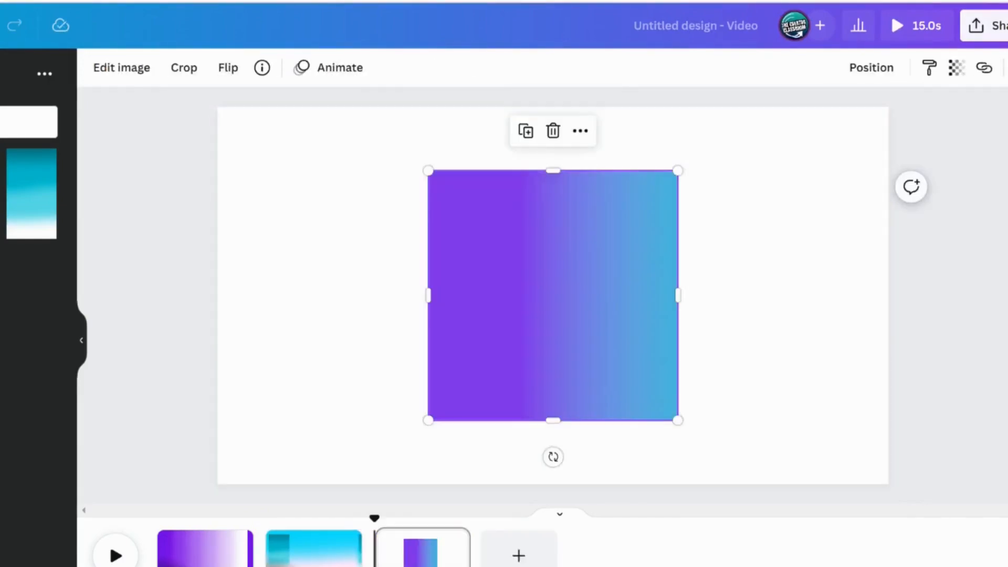
Crop and reposition the purple-blue gradient inside its square frame to stretch the colour blend
{"action": "double_click", "coordinate": [484, 298]}
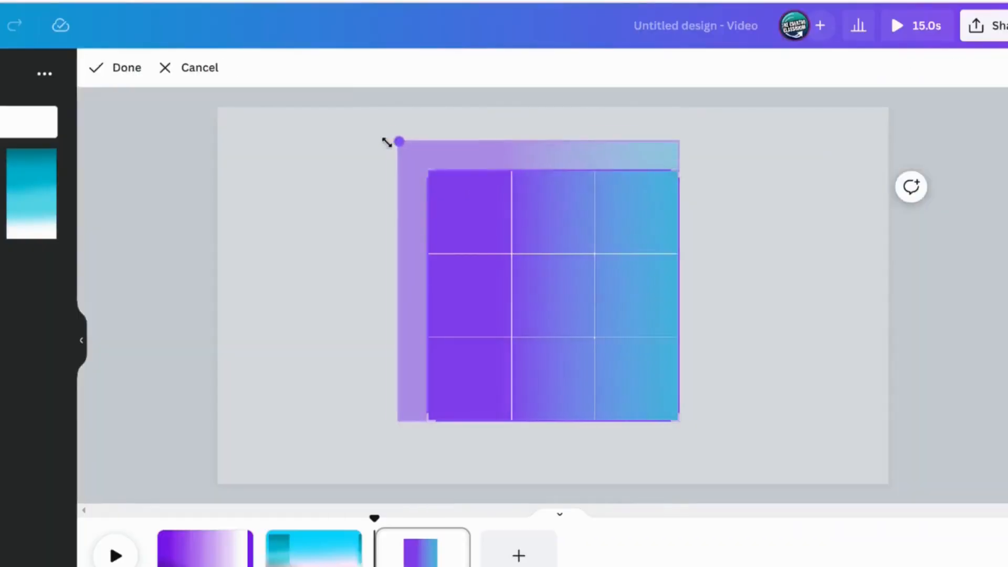
{"action": "left_click_drag", "start_coordinate": [388, 94], "coordinate": [294, 81]}
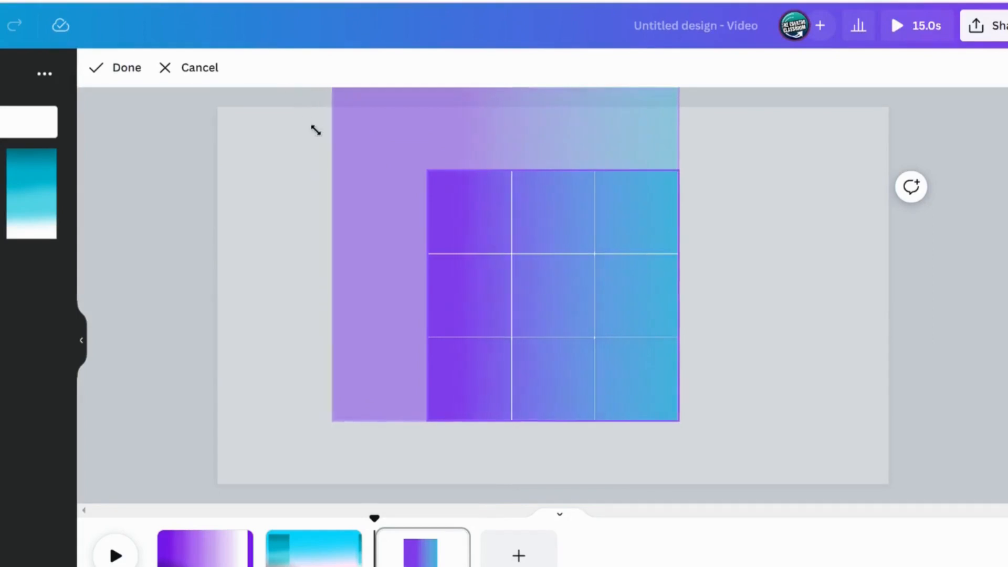
{"action": "left_click_drag", "start_coordinate": [316, 130], "coordinate": [308, 109]}
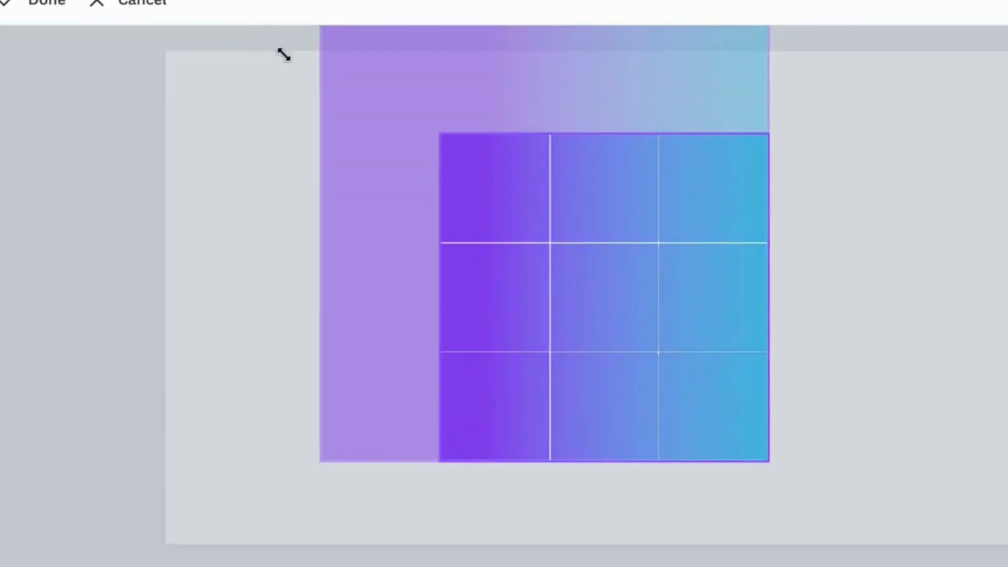
{"action": "left_click", "coordinate": [214, 165]}
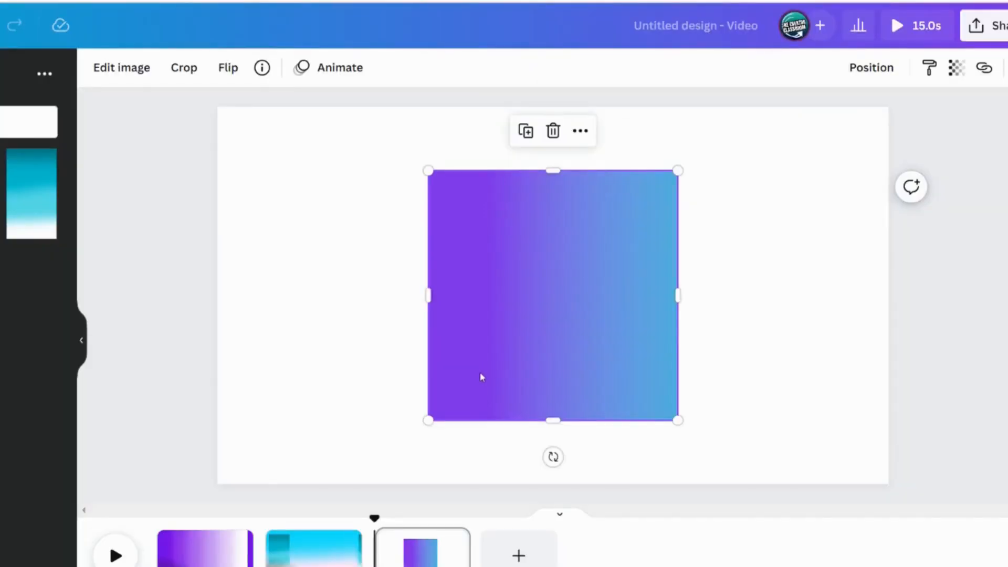
{"action": "double_click", "coordinate": [512, 348]}
{"action": "left_click_drag", "start_coordinate": [531, 347], "coordinate": [388, 337]}
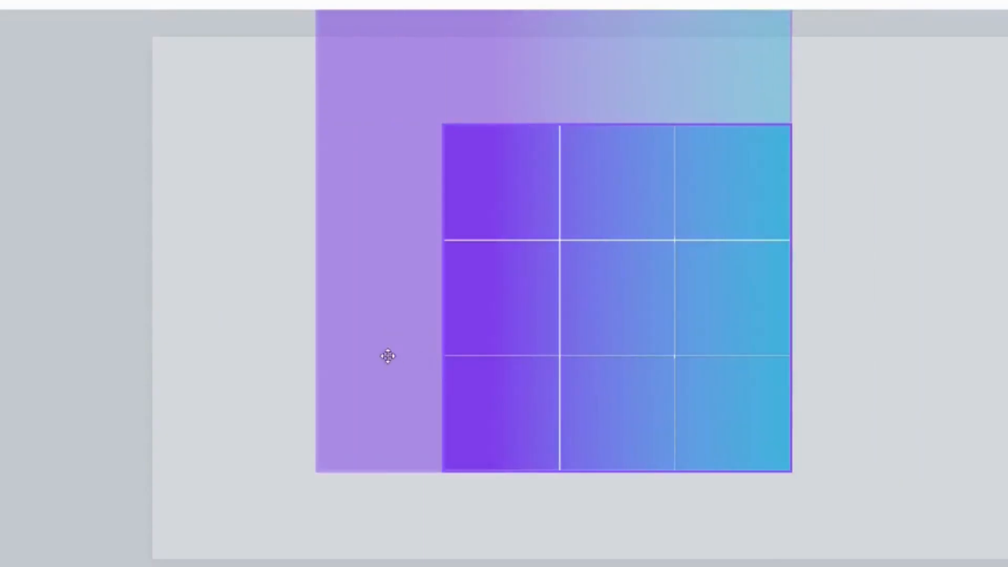
{"action": "left_click", "coordinate": [945, 359]}
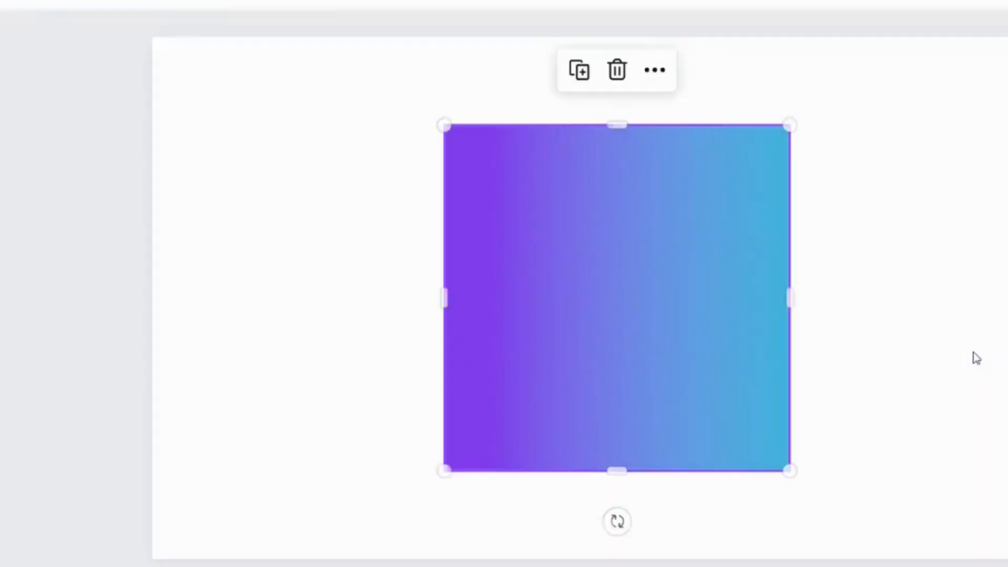
Set the purple-blue gradient image as the page background and reposition it within the page
{"action": "right_click", "coordinate": [596, 264]}
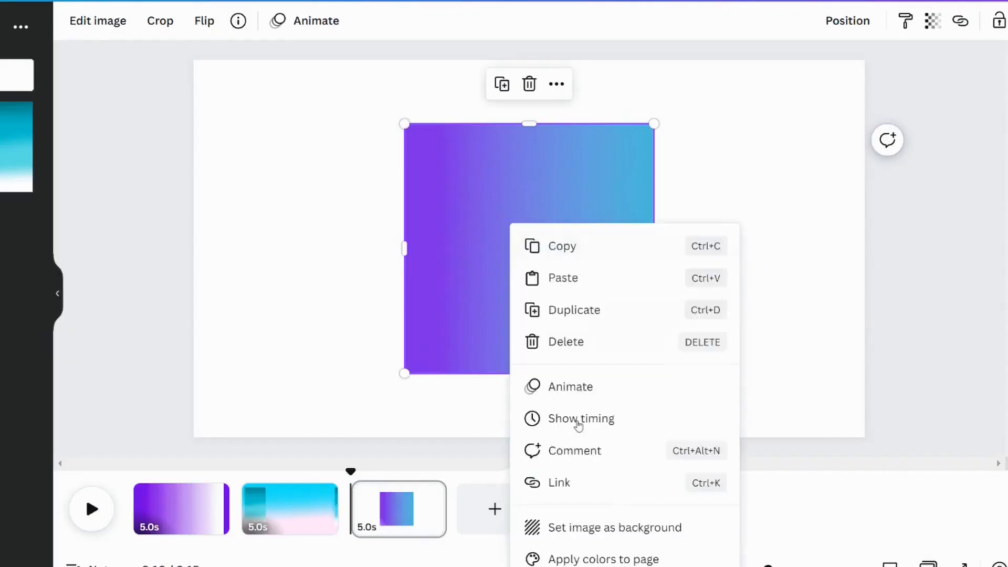
{"action": "left_click", "coordinate": [635, 526]}
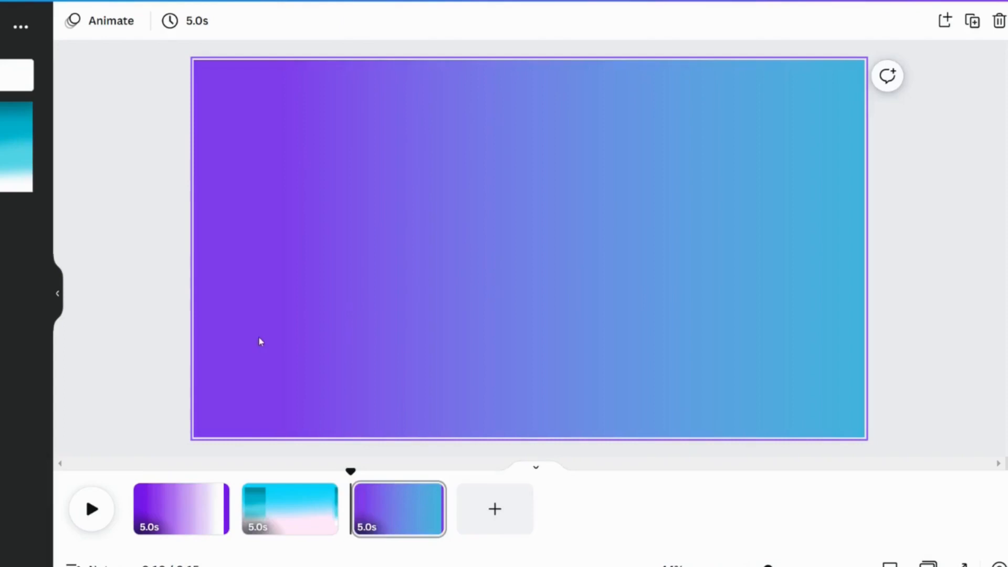
{"action": "double_click", "coordinate": [288, 332]}
{"action": "left_click_drag", "start_coordinate": [284, 332], "coordinate": [462, 294]}
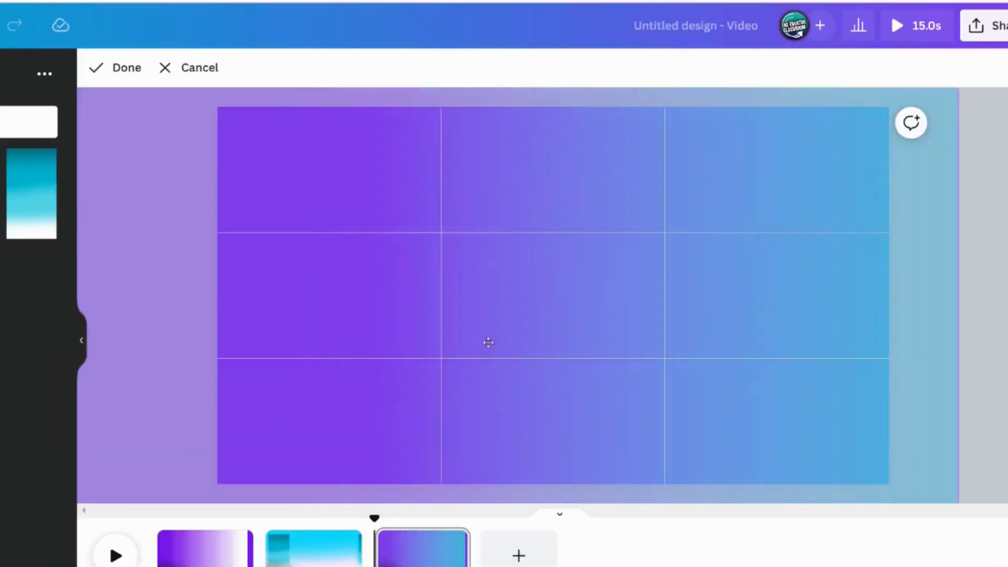
{"action": "left_click_drag", "start_coordinate": [489, 343], "coordinate": [678, 200]}
{"action": "left_click", "coordinate": [121, 68]}
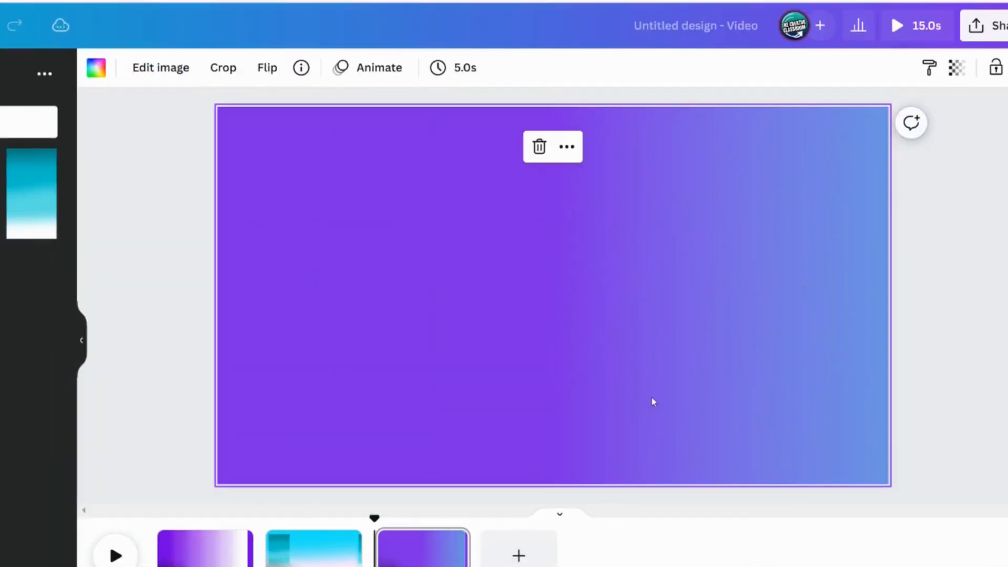
{"action": "double_click", "coordinate": [654, 402]}
{"action": "left_click_drag", "start_coordinate": [635, 398], "coordinate": [500, 394]}
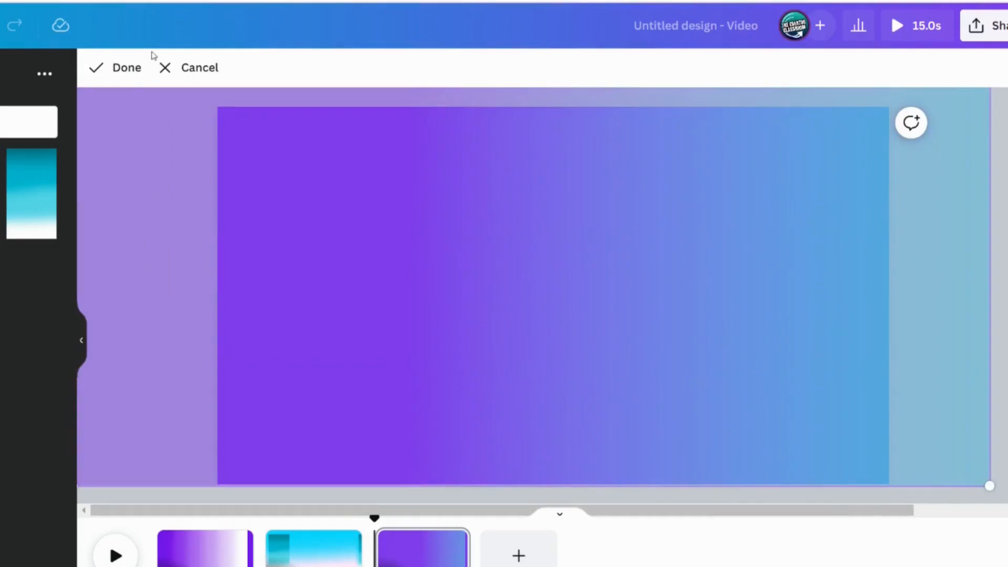
{"action": "left_click", "coordinate": [134, 68]}
Try the Sandi and other Photogenic filters on the background gradient
{"action": "left_click", "coordinate": [143, 68]}
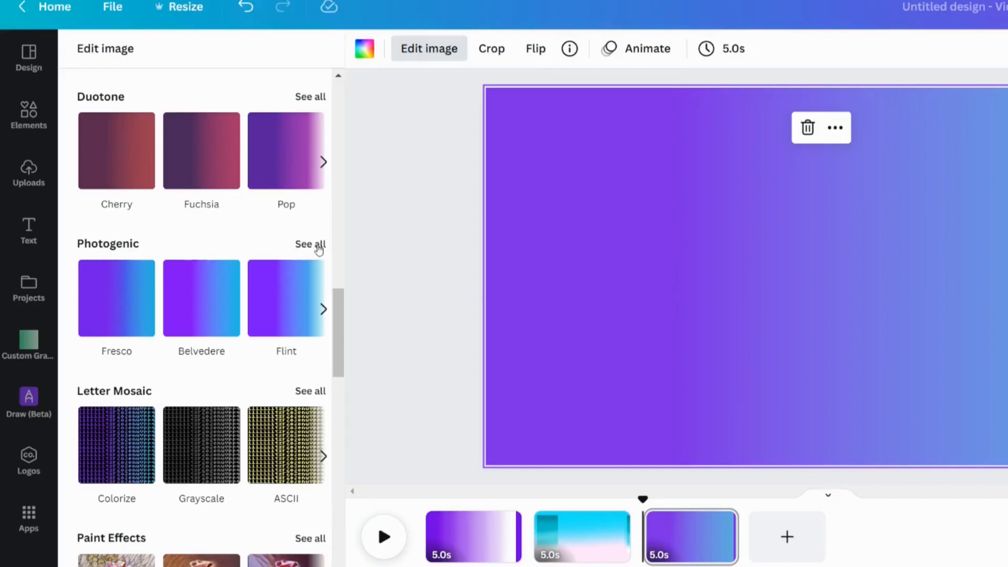
{"action": "left_click", "coordinate": [319, 246]}
{"action": "scroll", "coordinate": [225, 355], "scroll_direction": "down", "scroll_amount": 8}
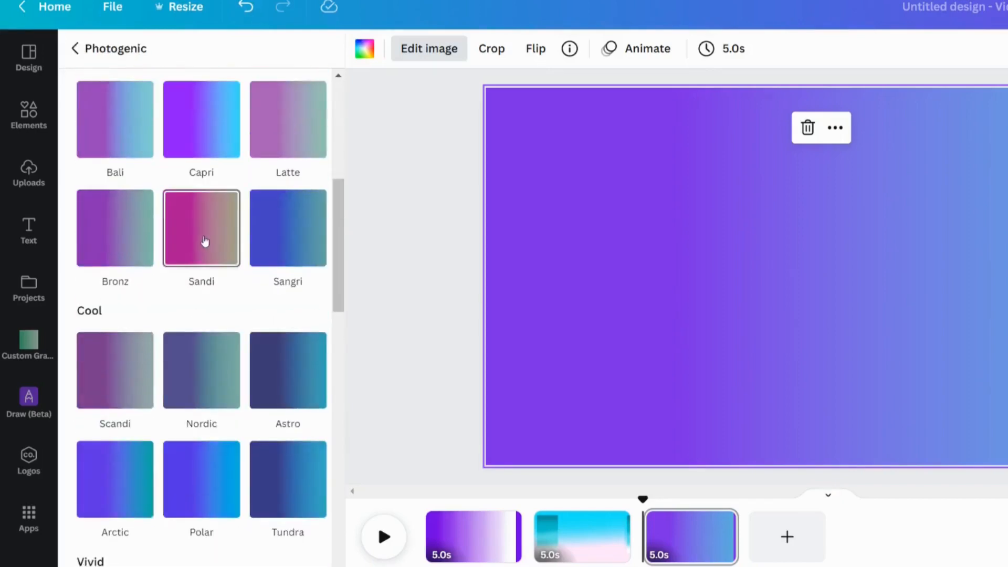
{"action": "left_click", "coordinate": [205, 241]}
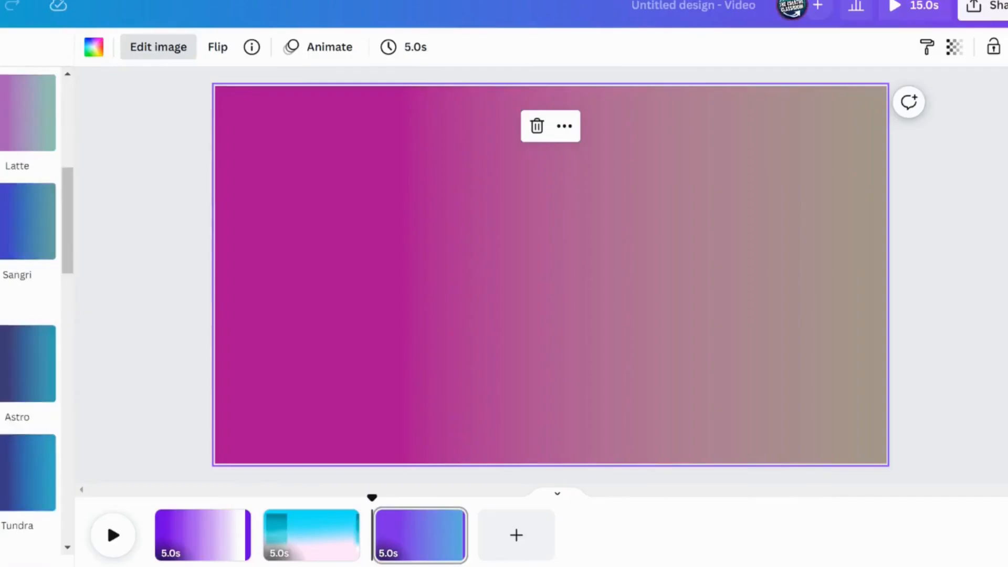
{"action": "scroll", "coordinate": [204, 241], "scroll_direction": "down", "scroll_amount": 5}
{"action": "left_click", "coordinate": [204, 241]}
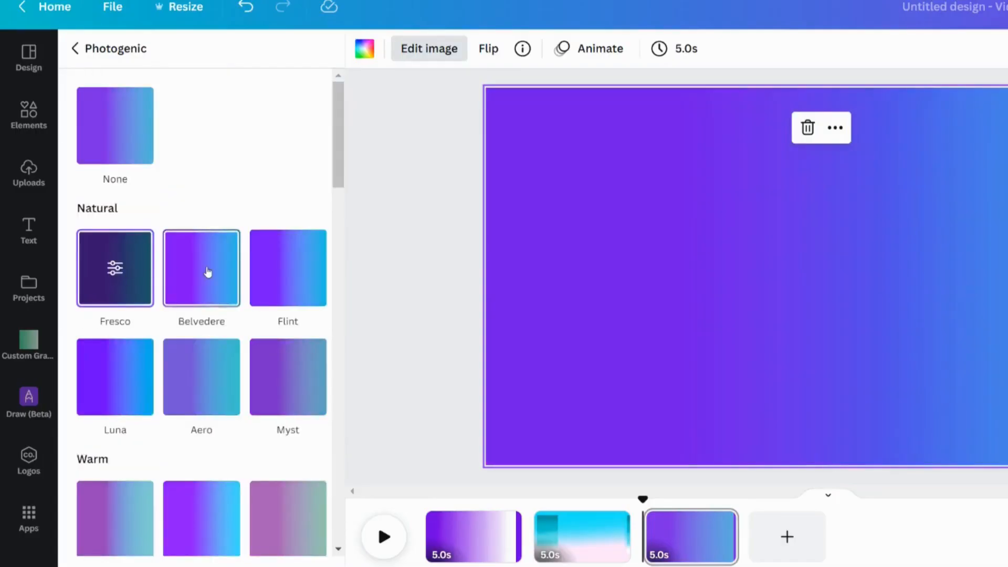
{"action": "left_click", "coordinate": [207, 272]}
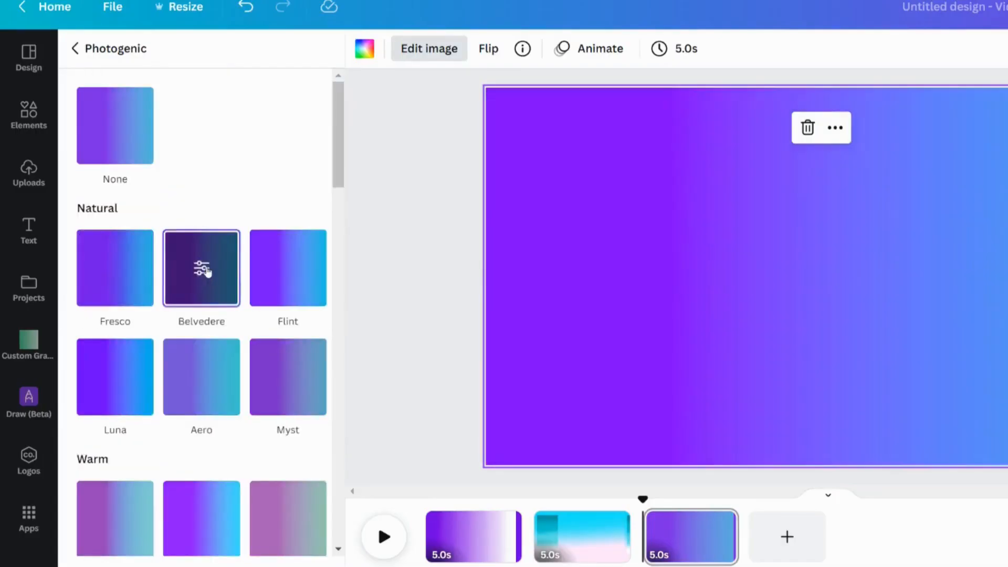
Apply the Flint Photogenic filter to the background and set its intensity to 0.59
{"action": "left_click", "coordinate": [295, 269]}
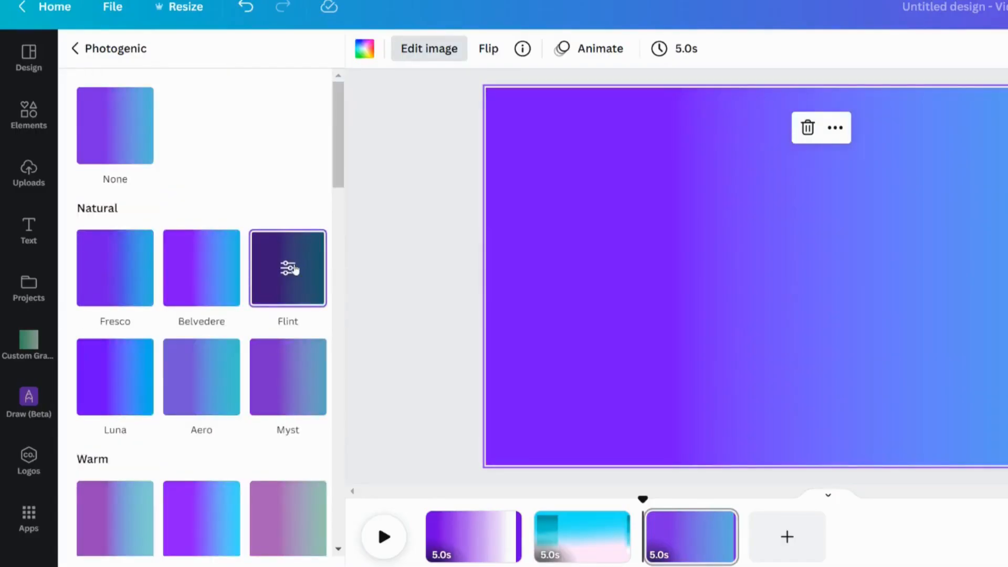
{"action": "left_click", "coordinate": [291, 268]}
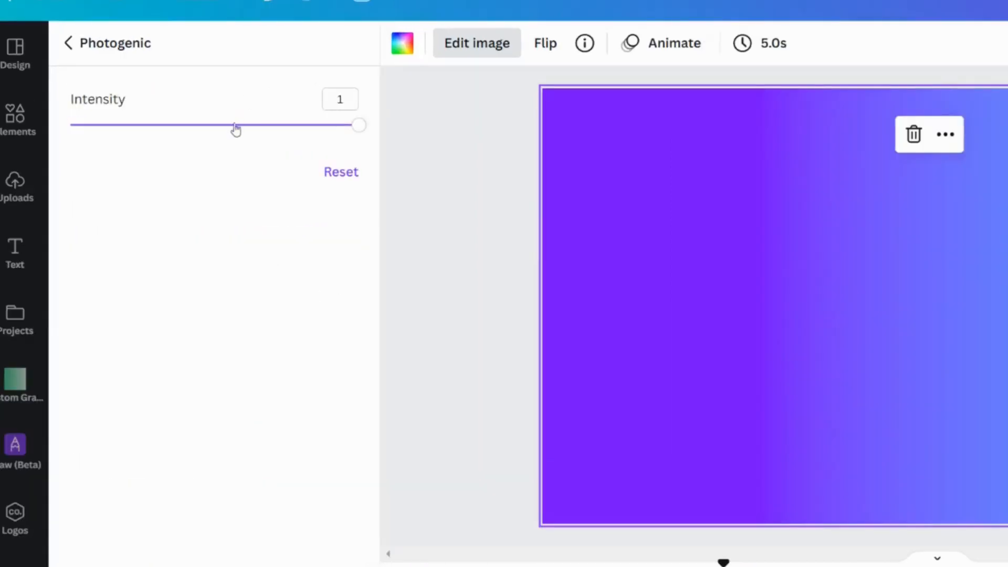
{"action": "mouse_move", "coordinate": [235, 129]}
{"action": "left_mouse_down"}
{"action": "mouse_move", "coordinate": [252, 126]}
{"action": "mouse_move", "coordinate": [240, 125]}
{"action": "left_mouse_up"}
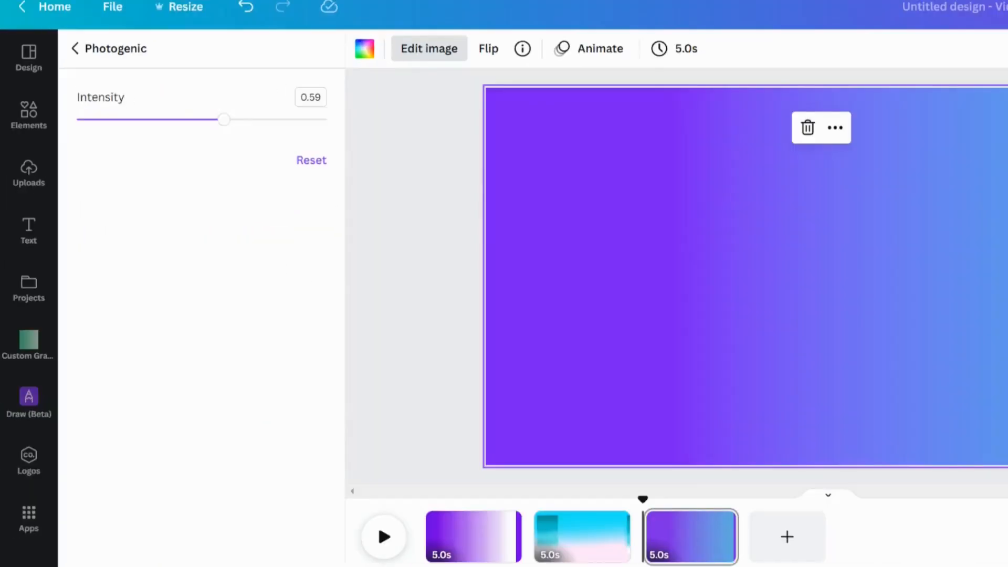
{"action": "left_click", "coordinate": [68, 42]}
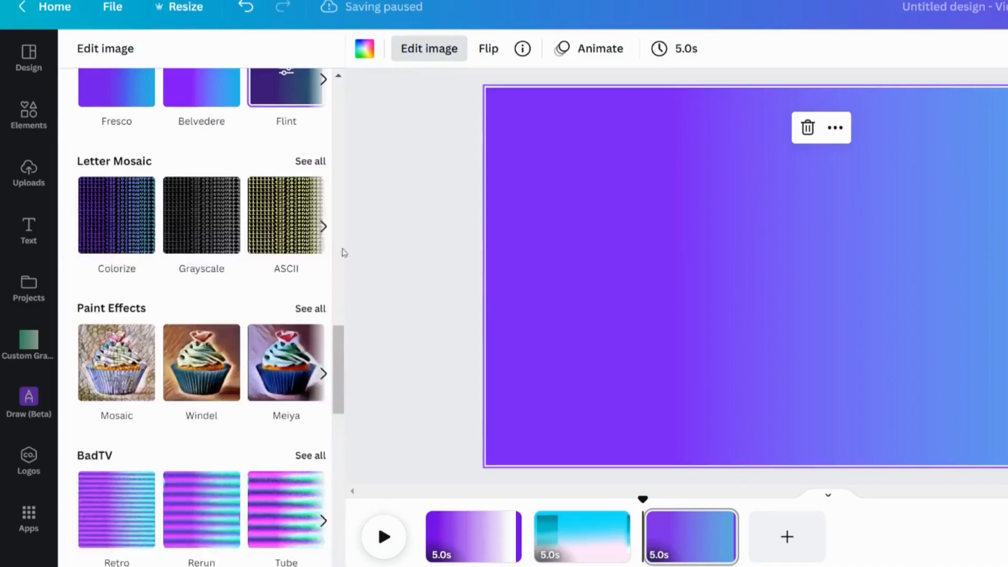
Review the background gradient's adjustment settings
{"action": "scroll", "coordinate": [262, 249], "scroll_direction": "up", "scroll_amount": 5}
{"action": "scroll", "coordinate": [242, 228], "scroll_direction": "up", "scroll_amount": 5}
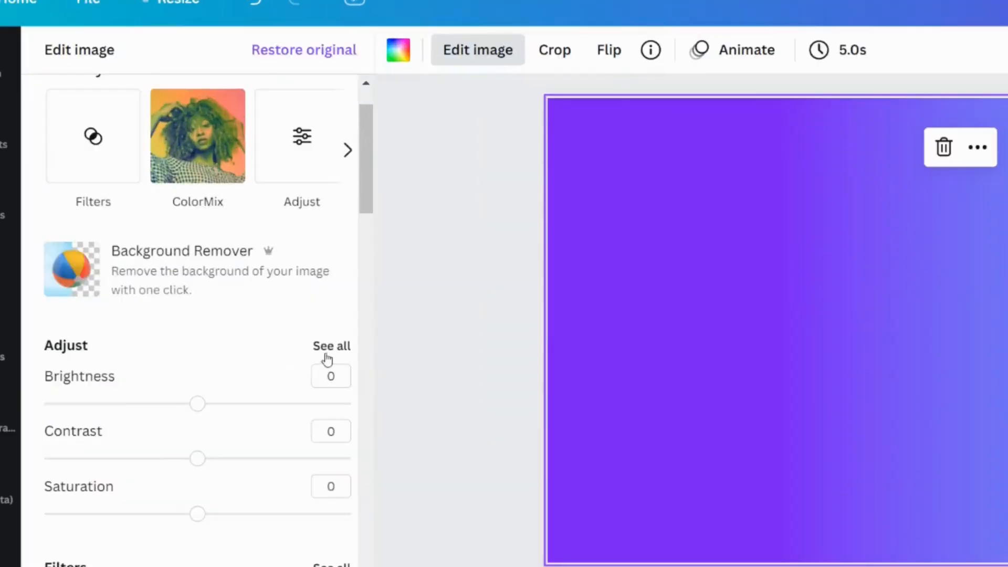
{"action": "left_click", "coordinate": [328, 348]}
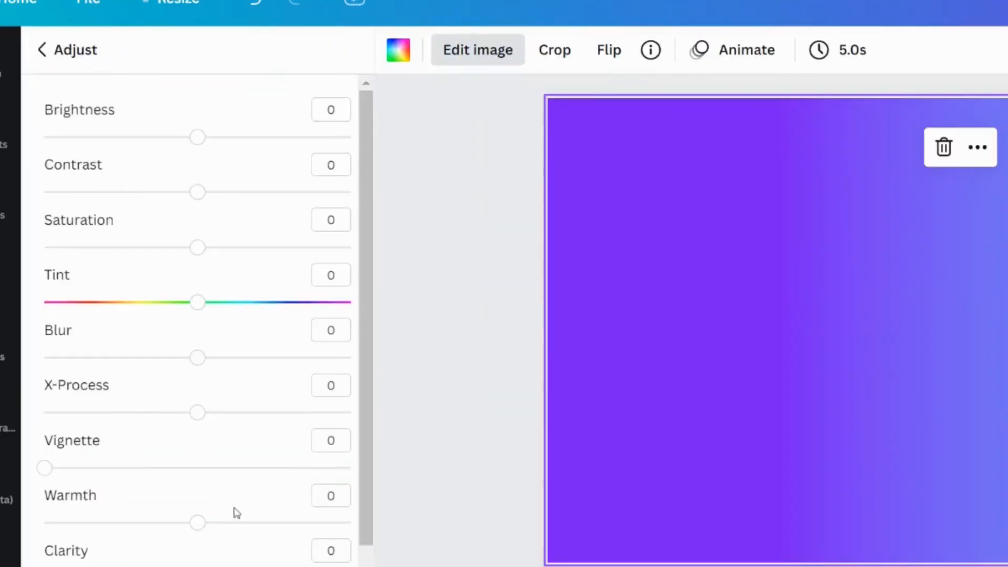
{"action": "left_click", "coordinate": [44, 49]}
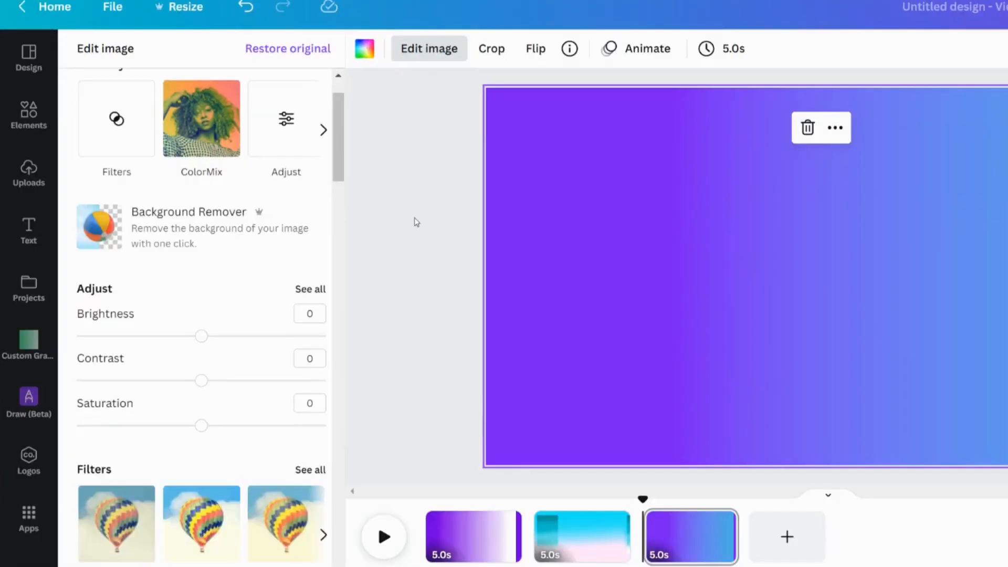
{"action": "left_click", "coordinate": [498, 259]}
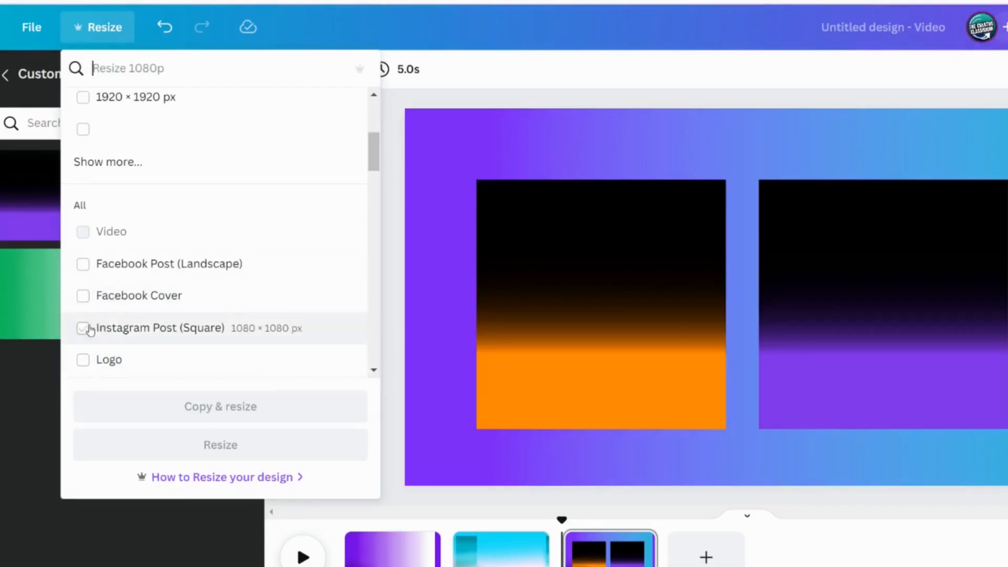
Copy and resize the design to the Instagram Post (Square) format
{"action": "left_click", "coordinate": [83, 328]}
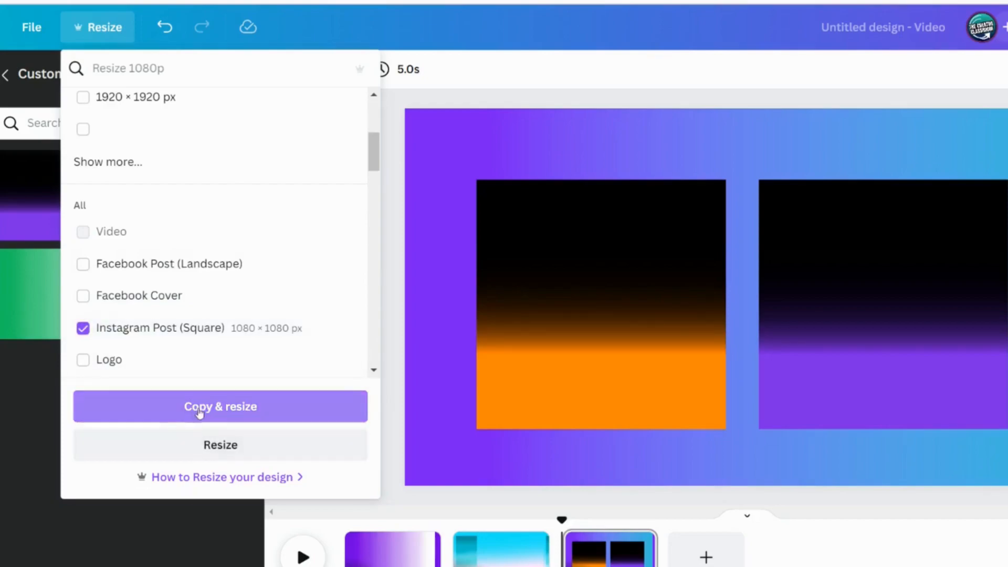
{"action": "left_click", "coordinate": [200, 412]}
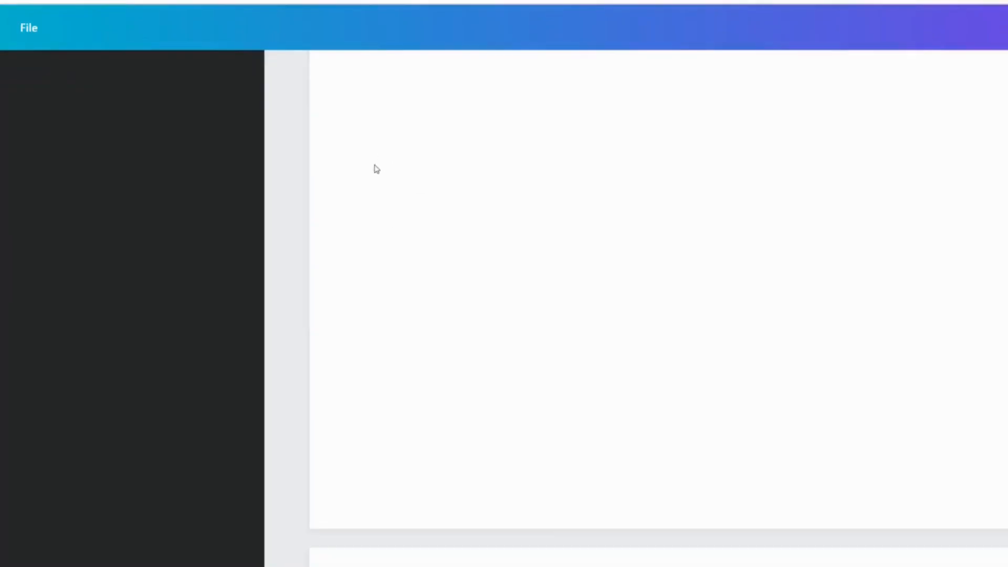
{"action": "scroll", "coordinate": [531, 291], "scroll_direction": "down", "scroll_amount": 10}
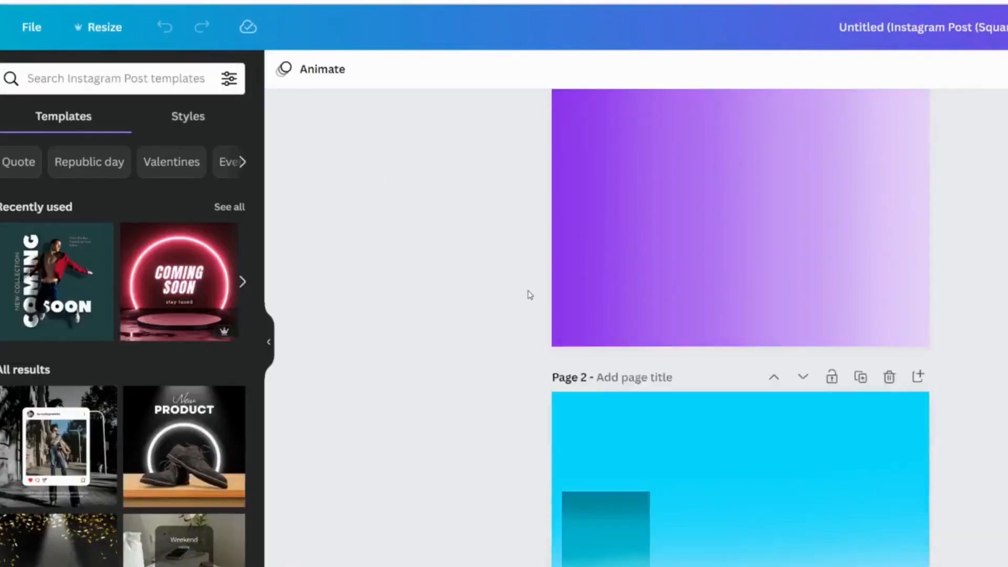